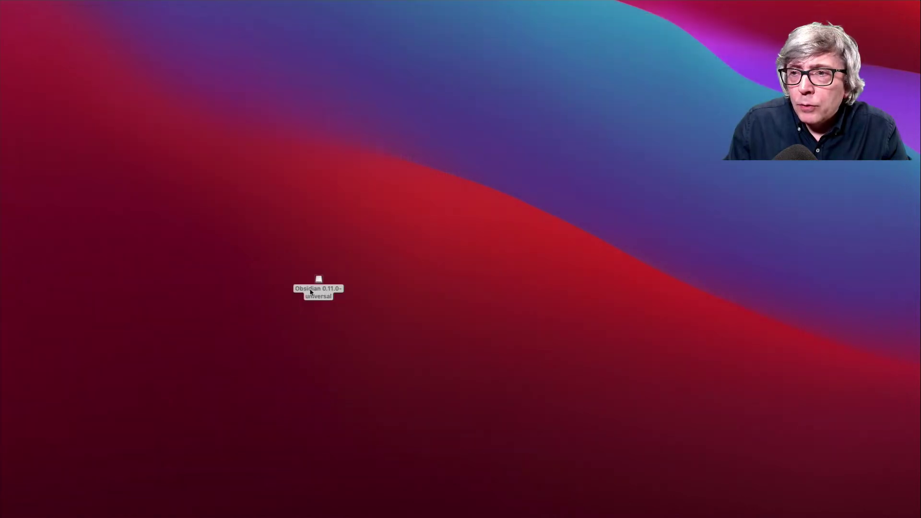
- Open the Obsidian 0.11.0-universal disk image and copy Obsidian.app into the Applications folder
left_click(312, 290)
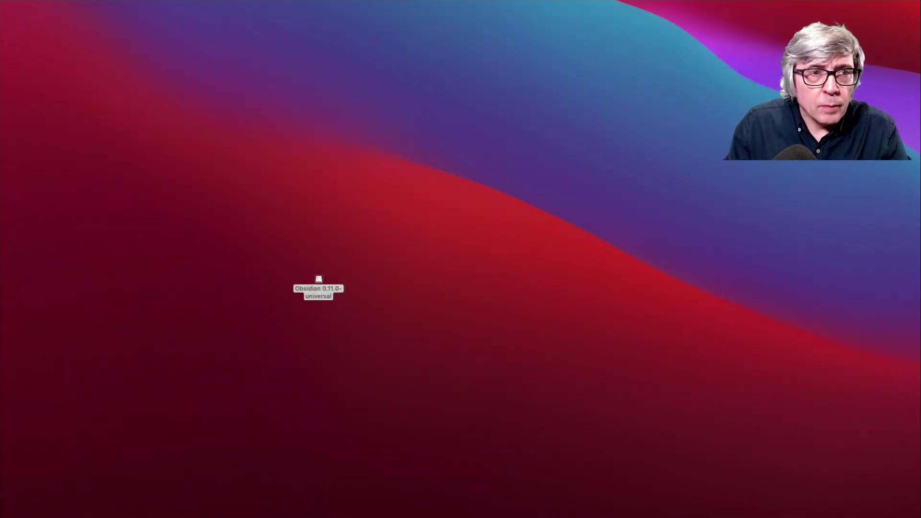
left_click_drag(82, 82, 271, 82)
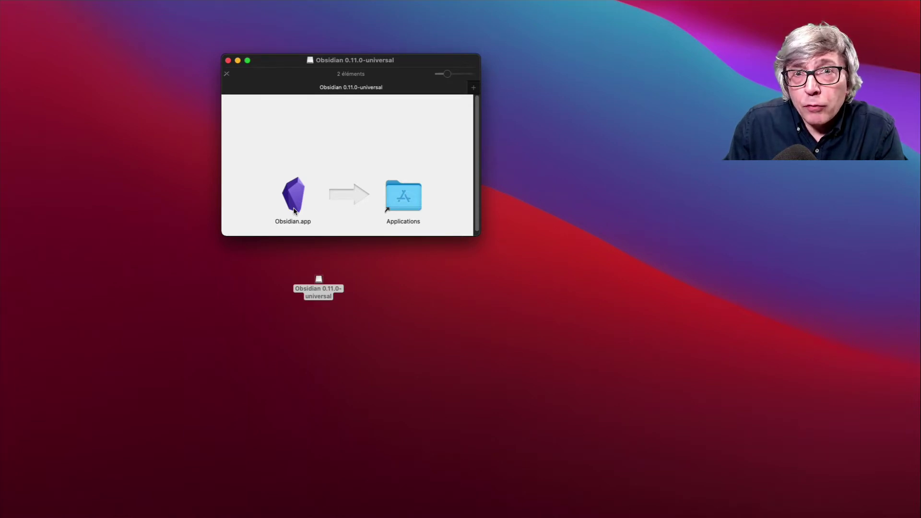
left_click_drag(294, 211, 402, 206)
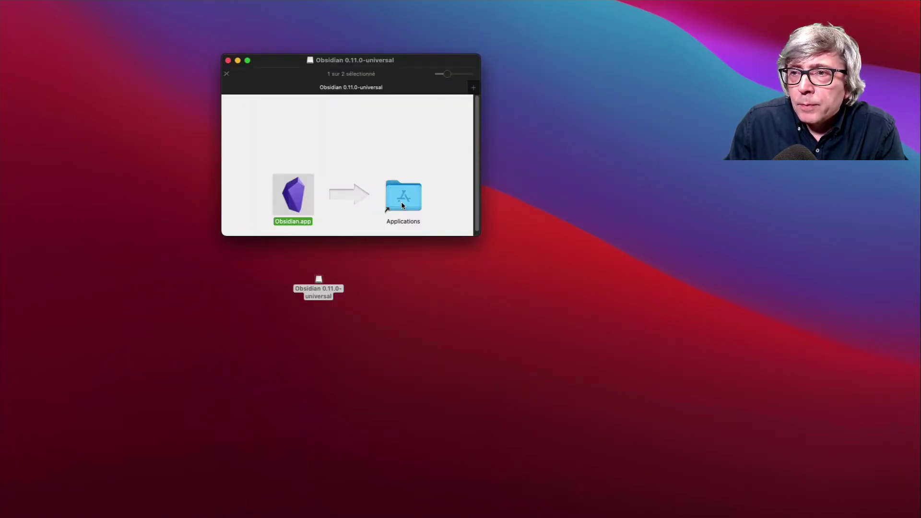
- Launch Obsidian.app from the Applications folder, clear away the Finder windows, and approve opening the downloaded app
double_click(402, 201)
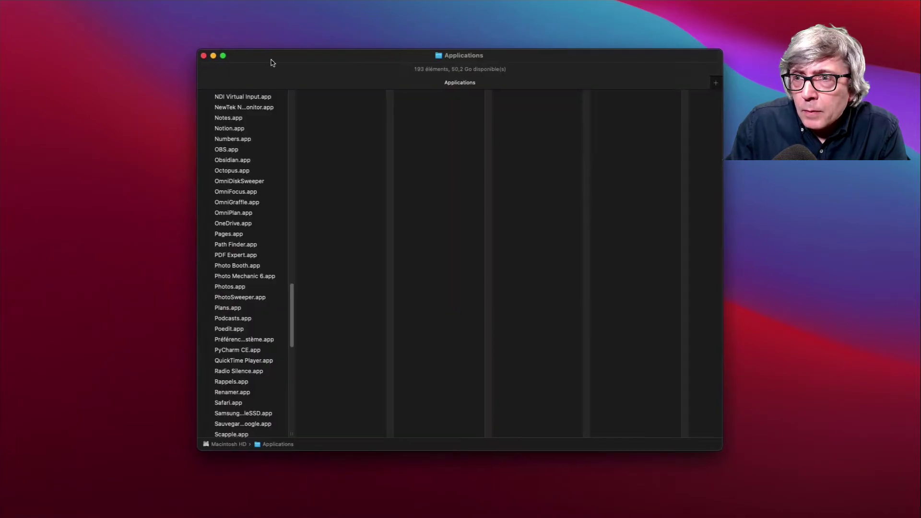
left_click(227, 163)
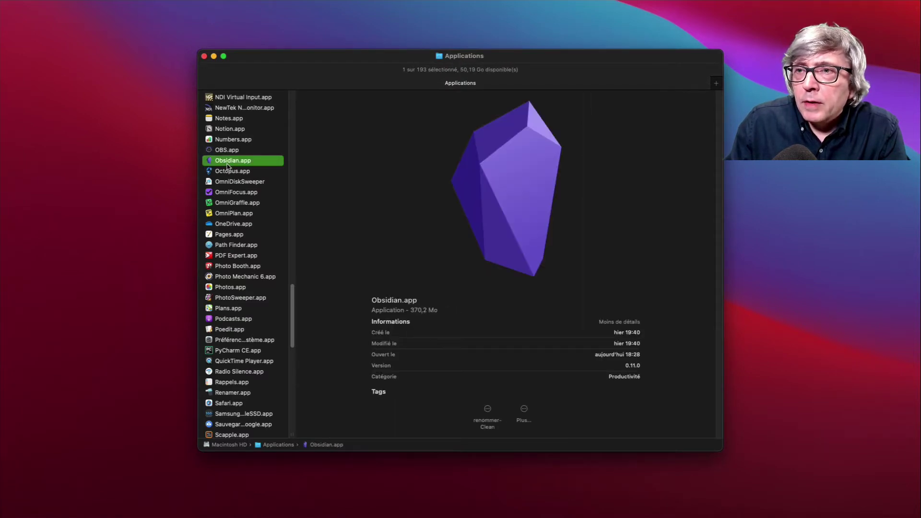
double_click(227, 166)
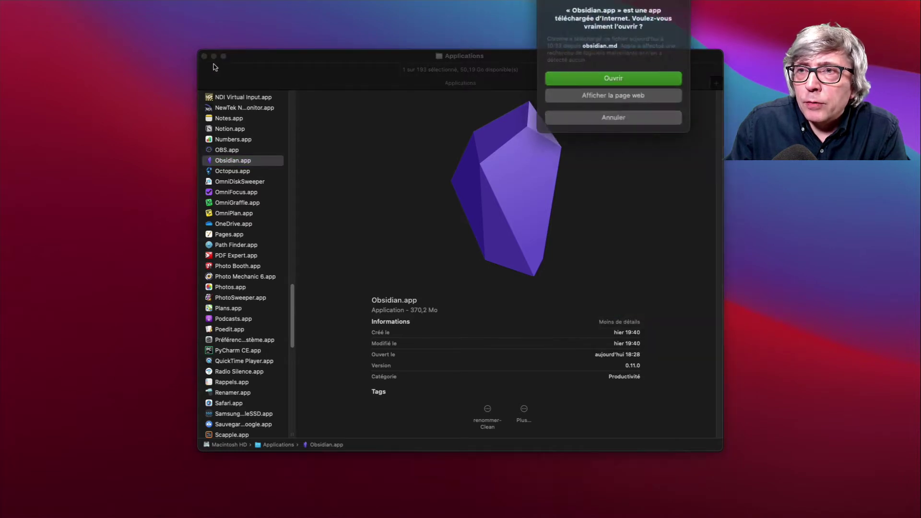
left_click(214, 56)
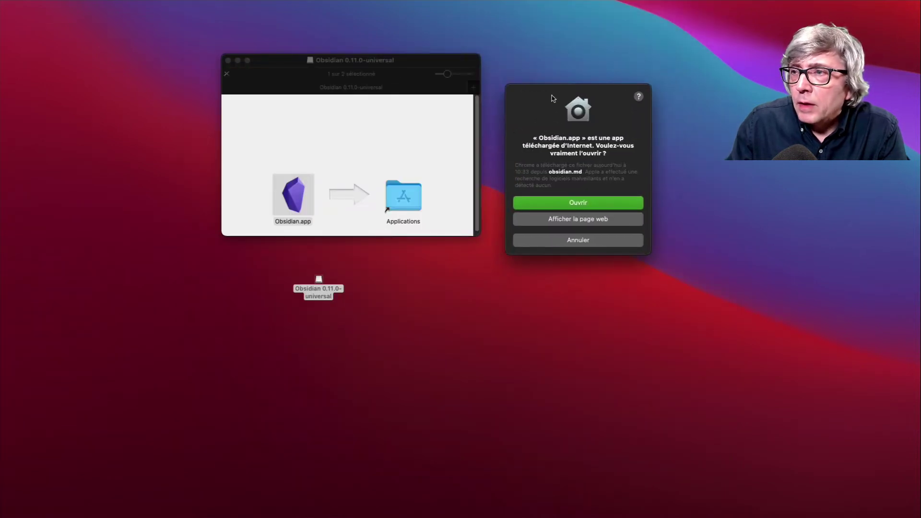
left_click(228, 60)
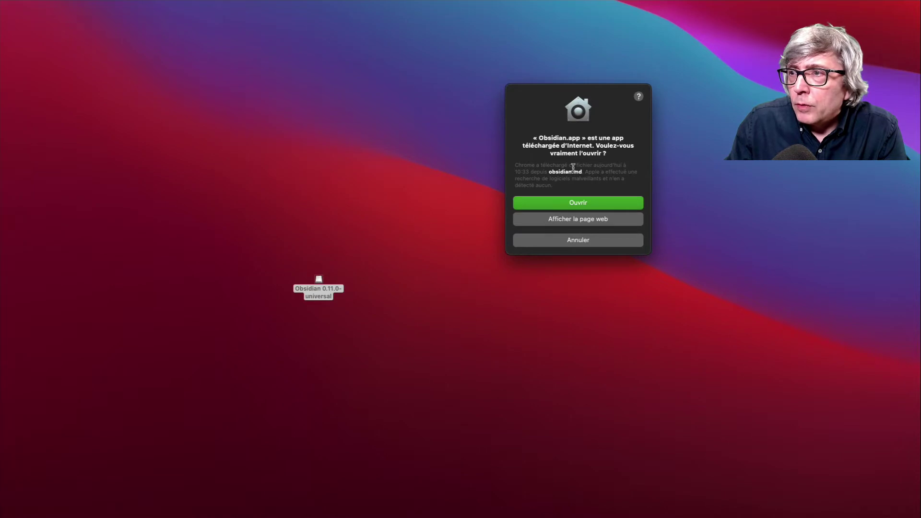
left_click(558, 206)
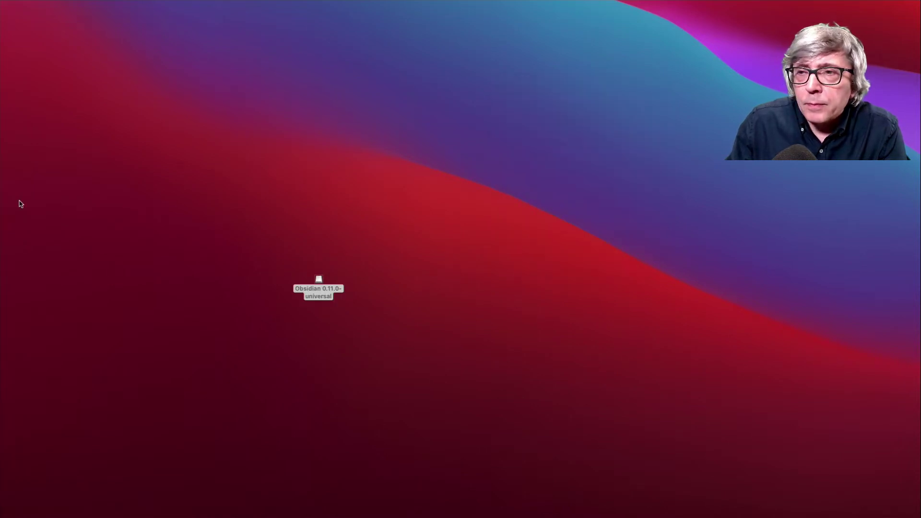
- Move the Obsidian start window to the screen's upper-left area and set the interface language to Français
left_click_drag(140, 90, 114, 24)
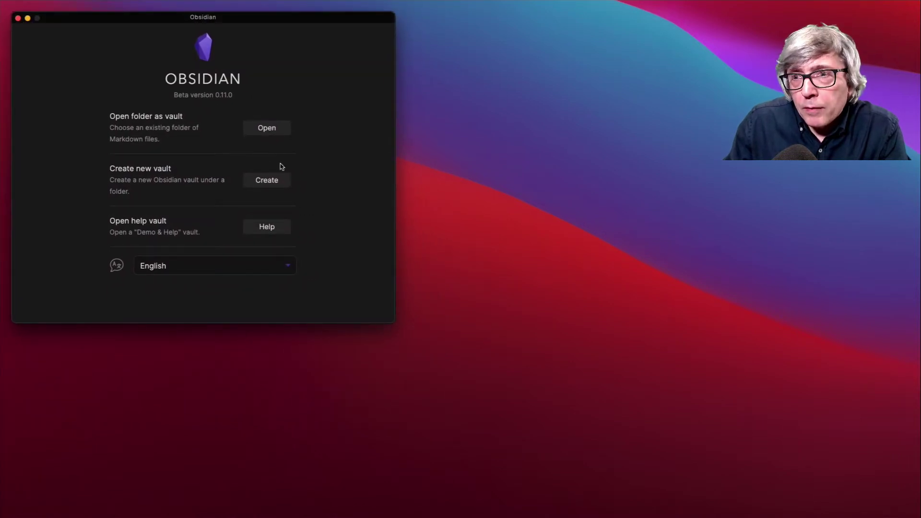
left_click(167, 272)
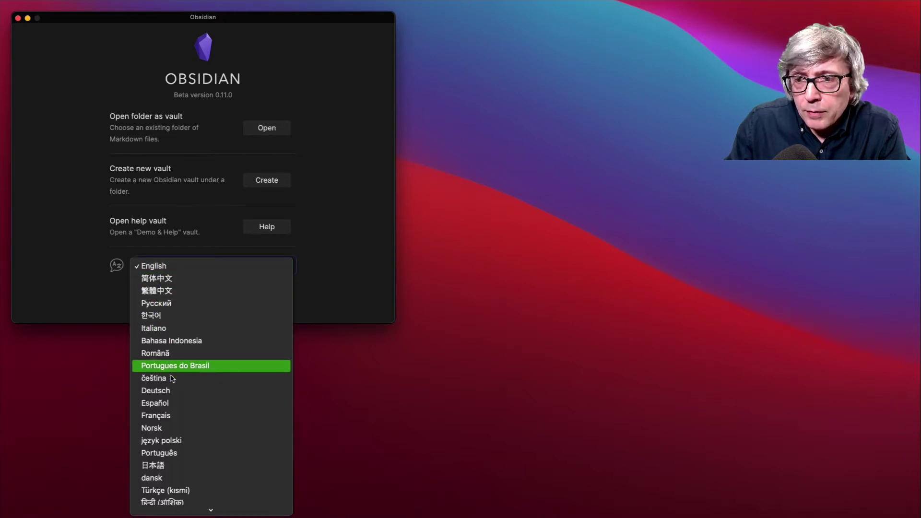
left_click(171, 414)
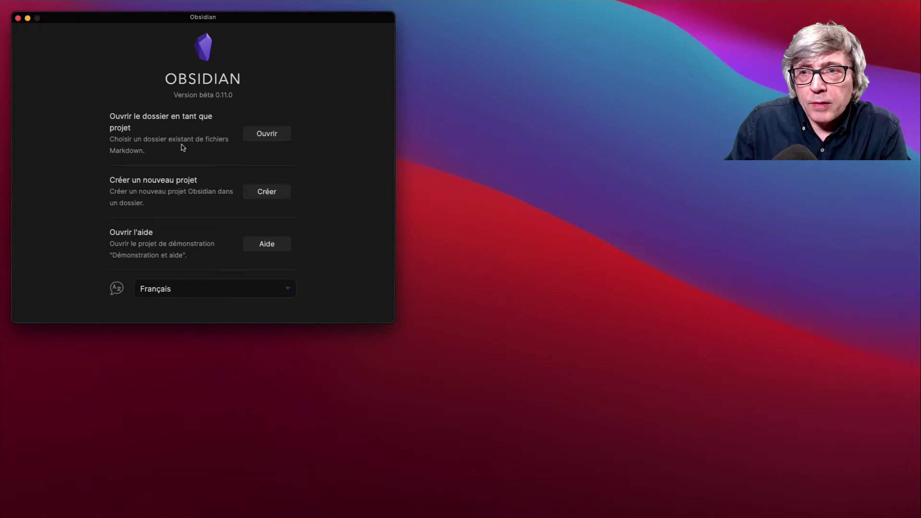
- Start a new vault and choose the DEMO-DOCUMENTS folder inside Documents as its location
left_click(266, 194)
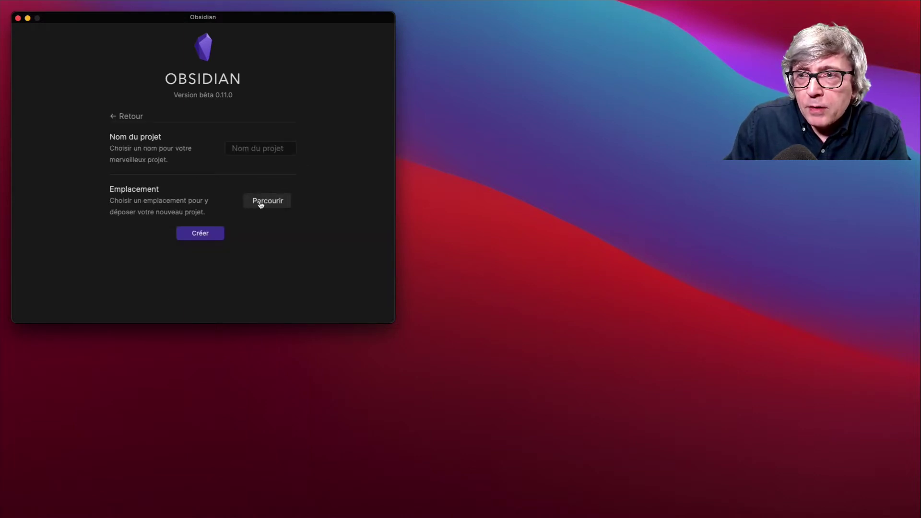
left_click(261, 203)
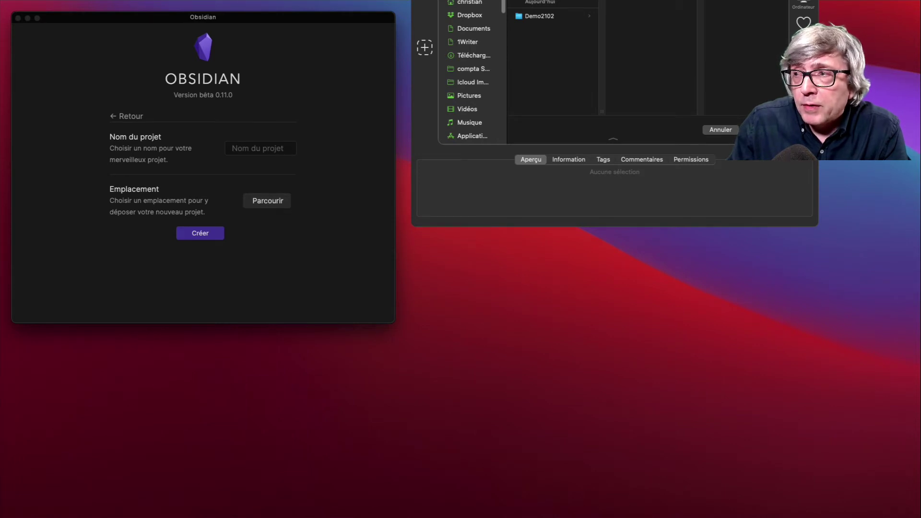
key("Return")
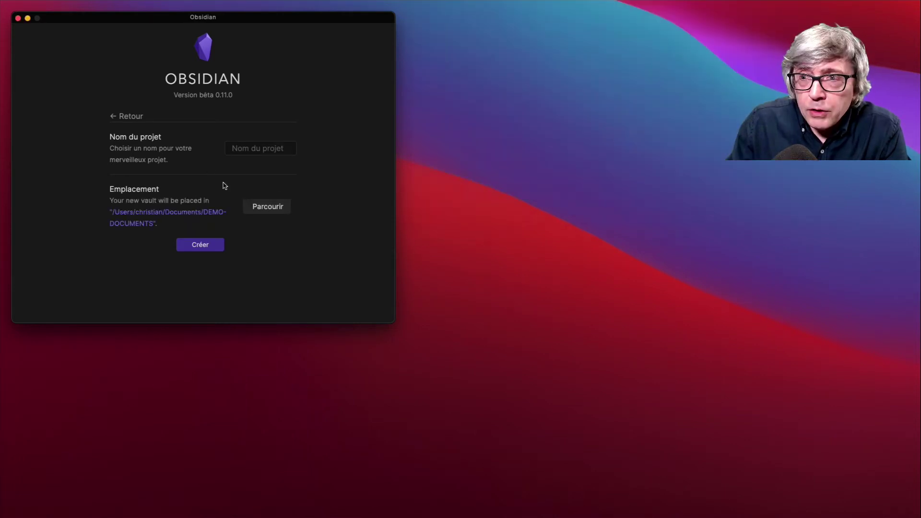
- Name the new vault "Mon Reseau de savoirs" and create it
left_click(251, 148)
type("Mon")
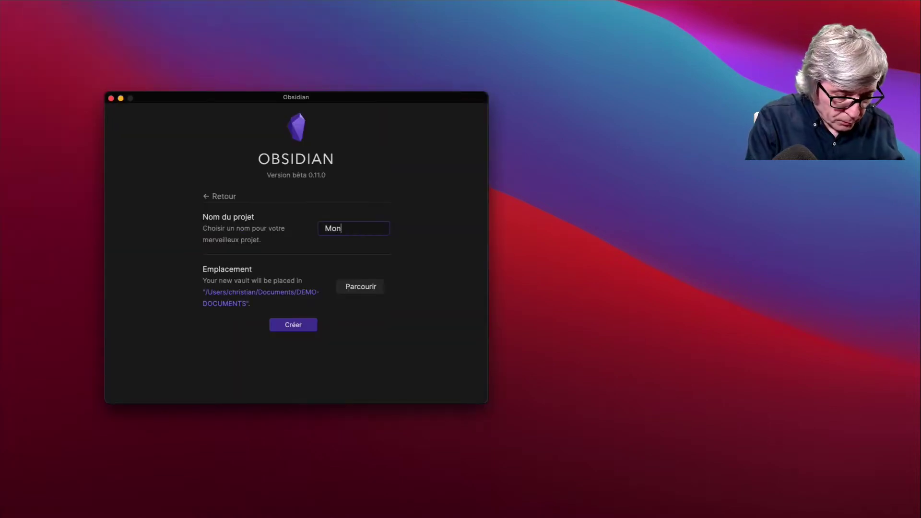
type(" Resea")
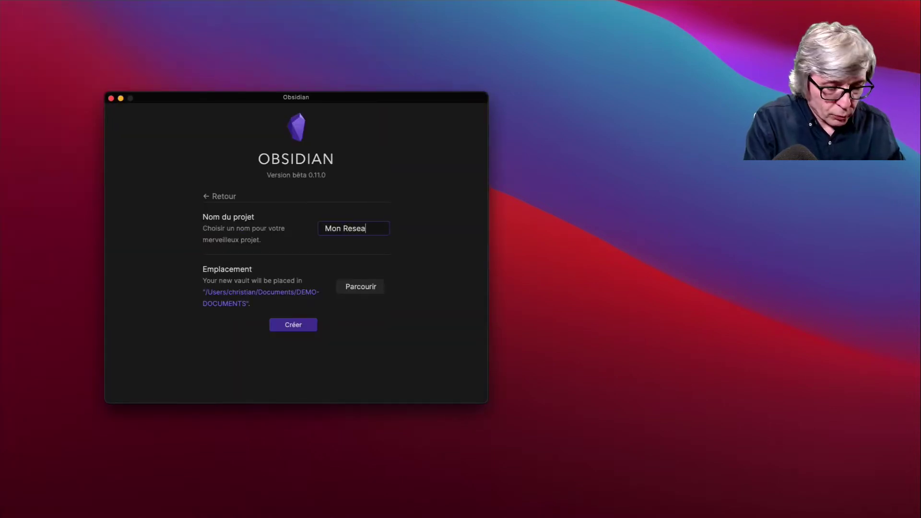
type("u de savoirs")
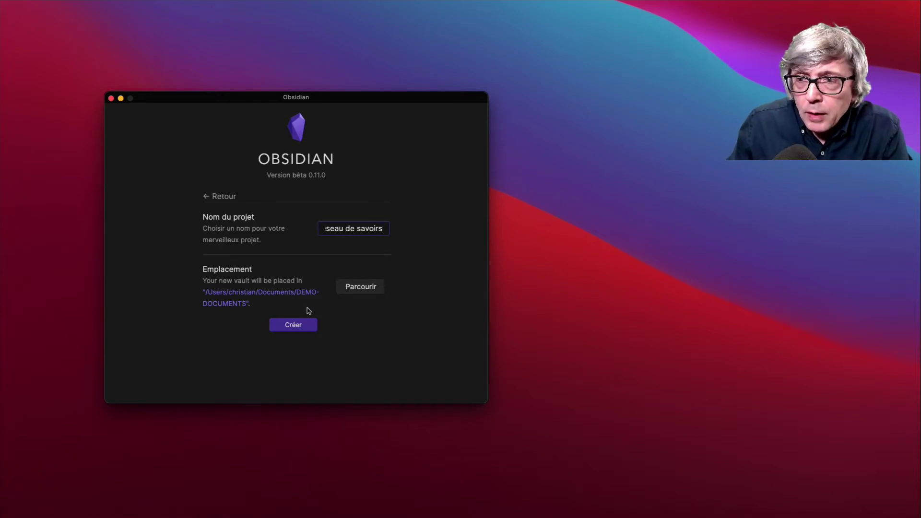
left_click(291, 325)
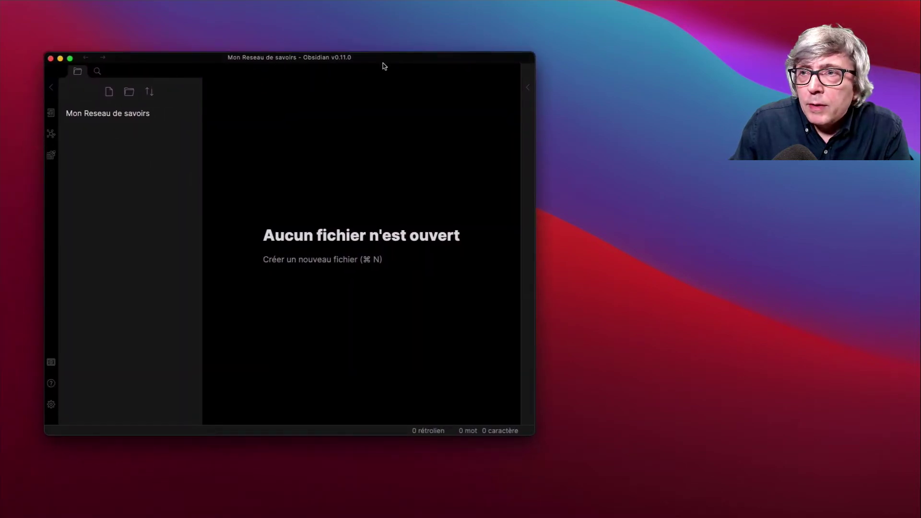
- Move and enlarge the vault window so that it fills the whole screen
left_click_drag(382, 63, 362, 24)
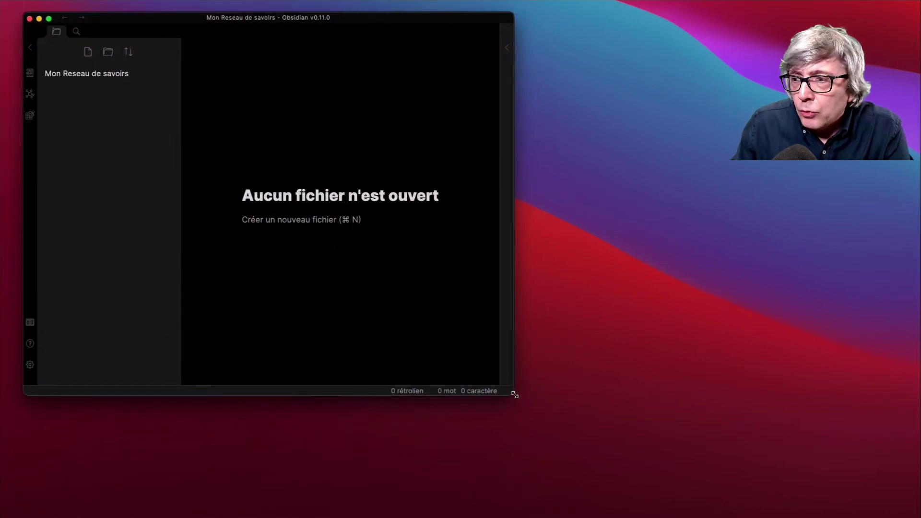
left_click_drag(514, 394, 918, 512)
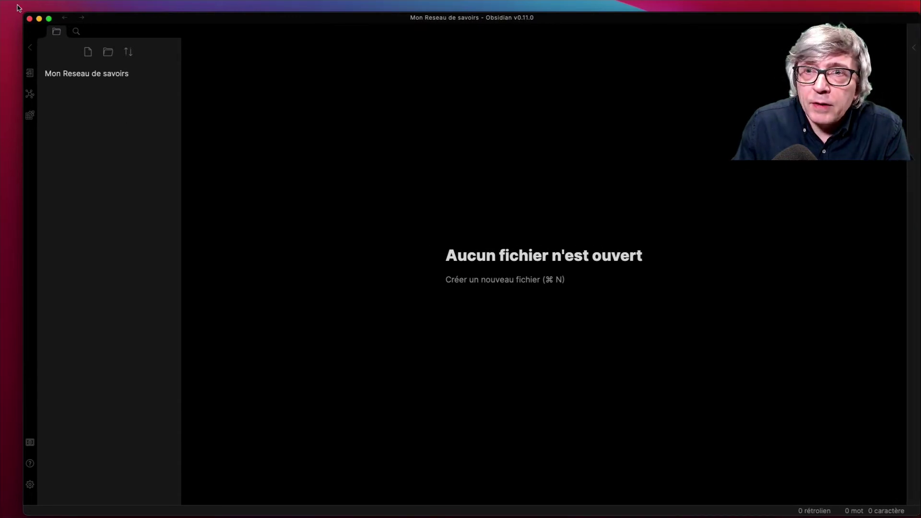
left_click_drag(24, 16, 2, 3)
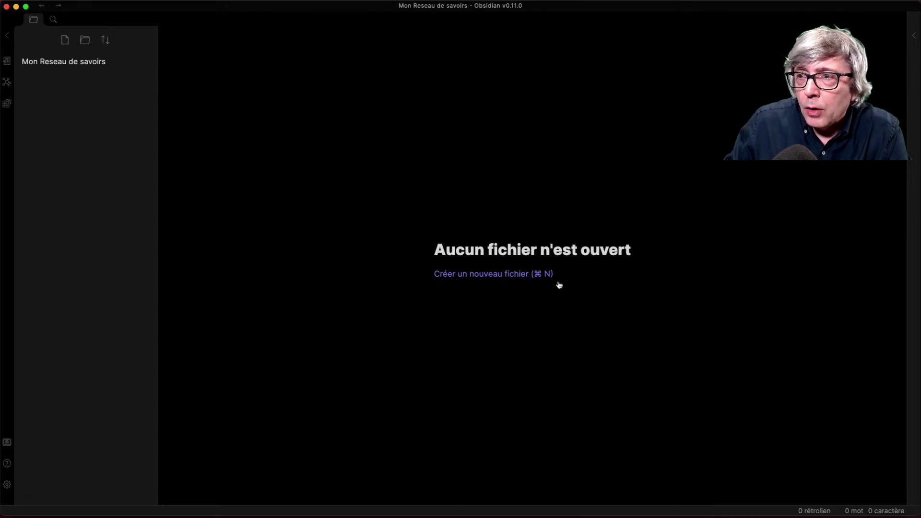
- Create a new note in the vault and title it "Ma méthode de gestion de connaissance"
left_click(66, 48)
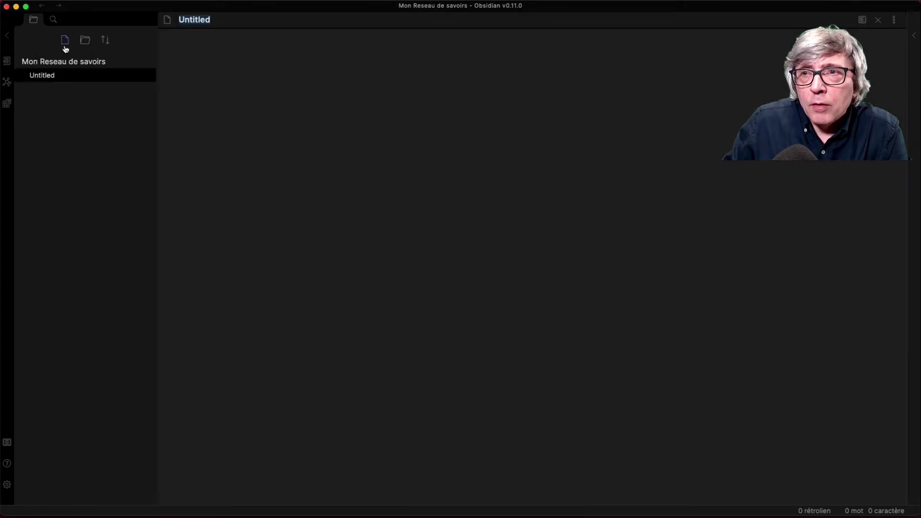
left_click(220, 22)
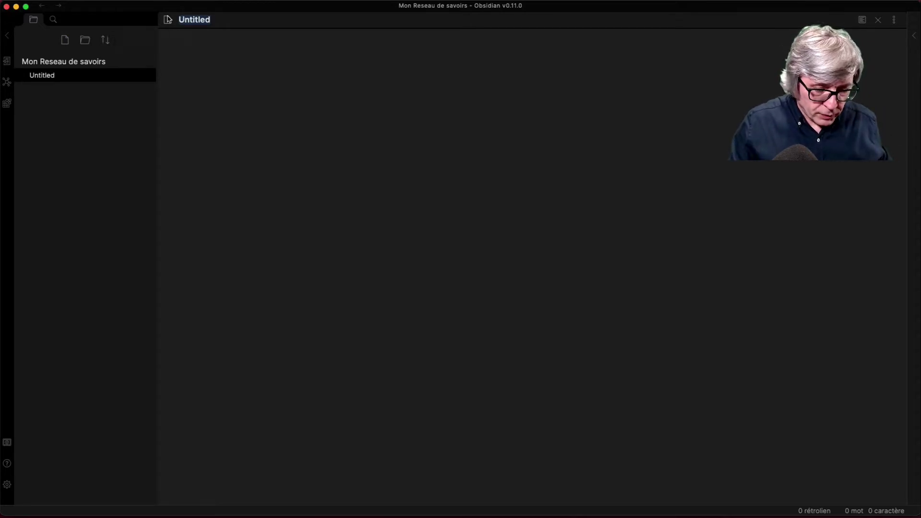
key("super+a")
type("Ma")
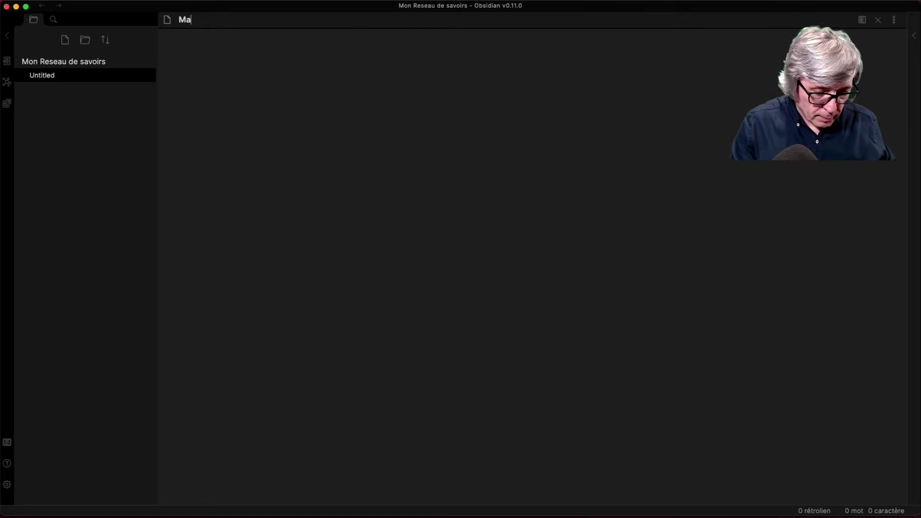
type(" méthode")
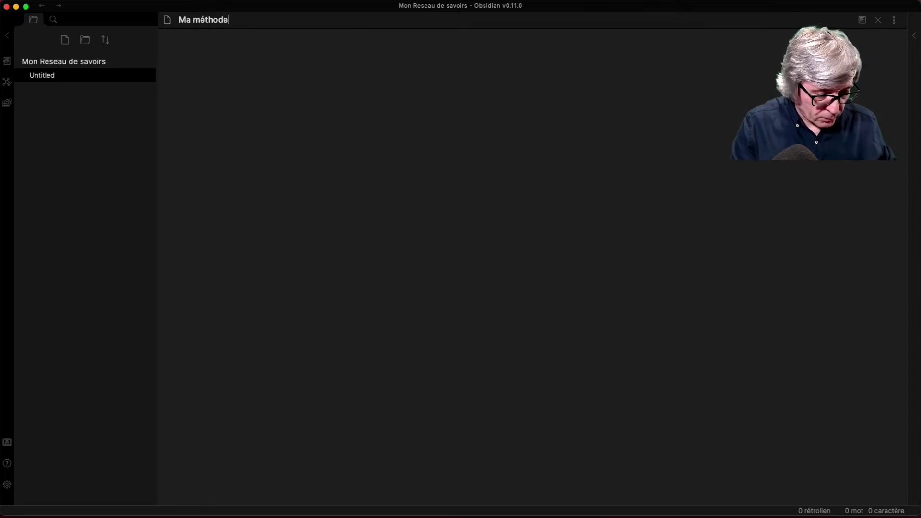
type(" de gestio")
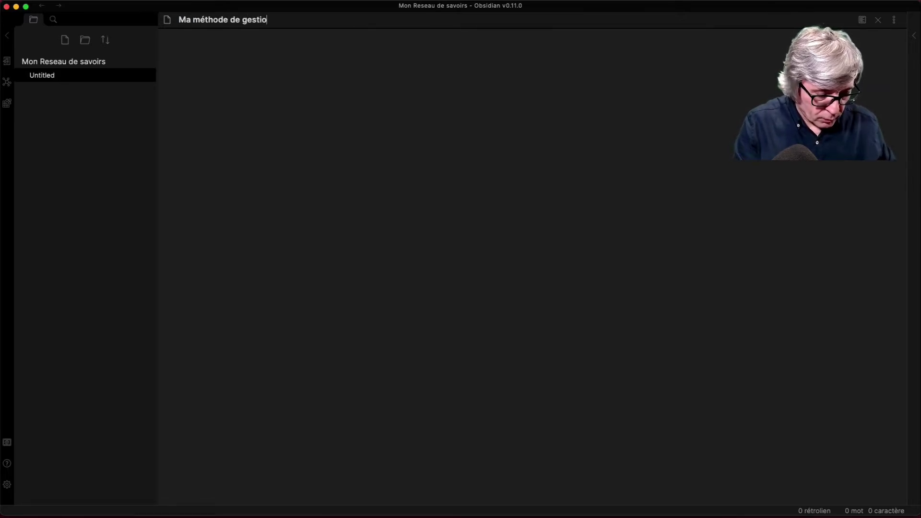
type("n de connai")
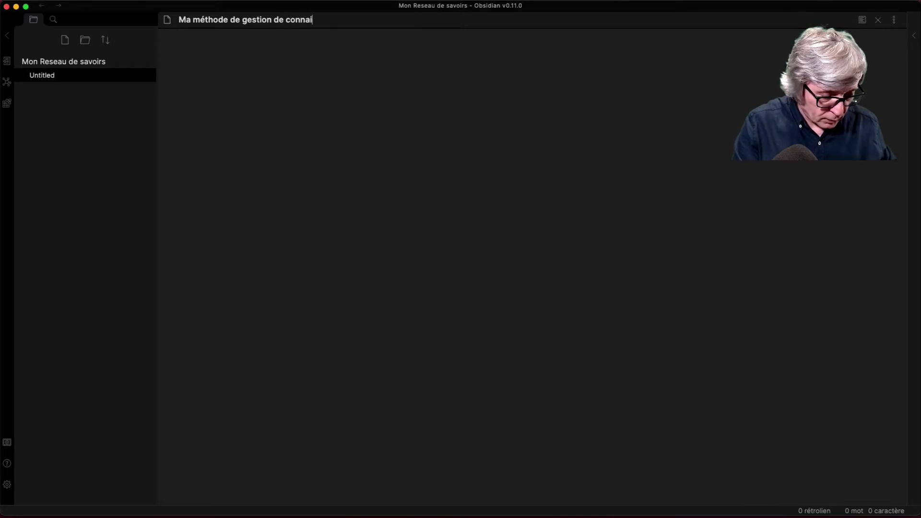
type("ssance")
- Write "Ma méthode de gestion de connaissance" as the first line of the note's body, followed by a blank line
left_click(481, 51)
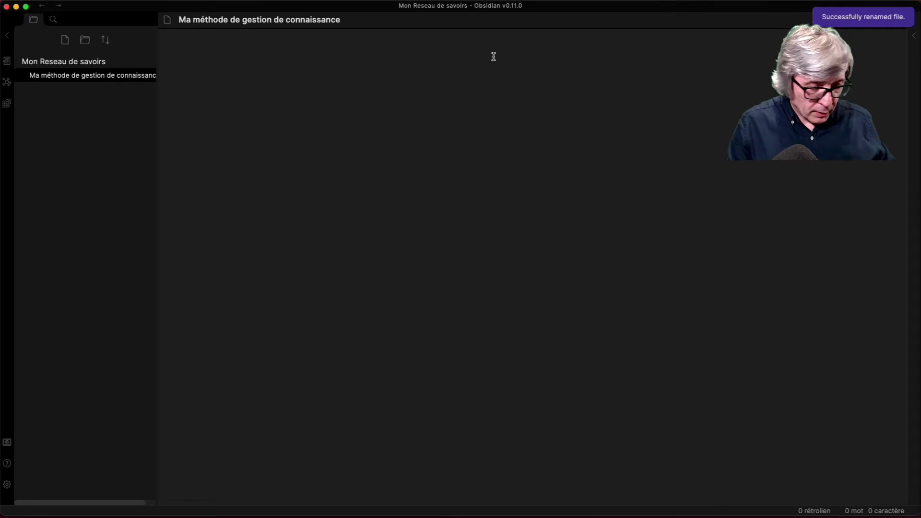
type("Ma méthode de gestion de connaissance")
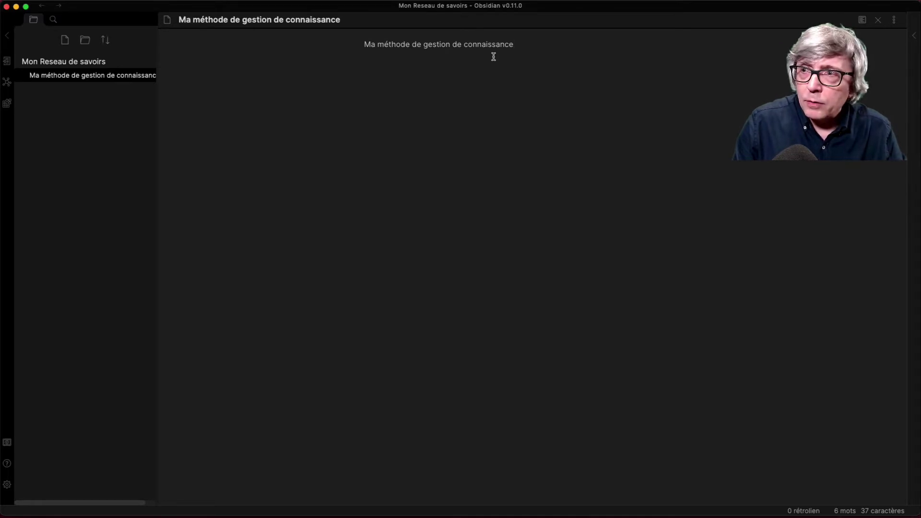
key("Return")
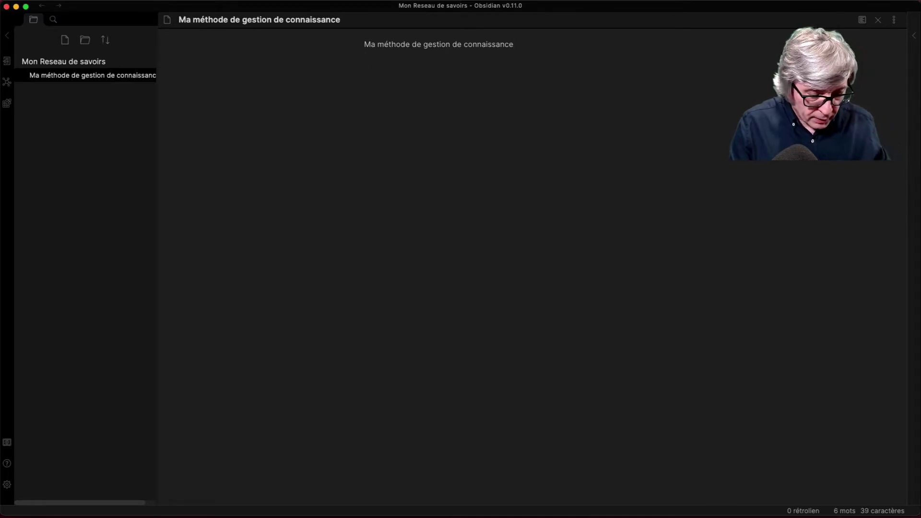
- Write "Cette méthode utilise l'application Obsidian" and, on the following line, "selon une méthode adaptée à mes besoins" in the note's body
type("Cette")
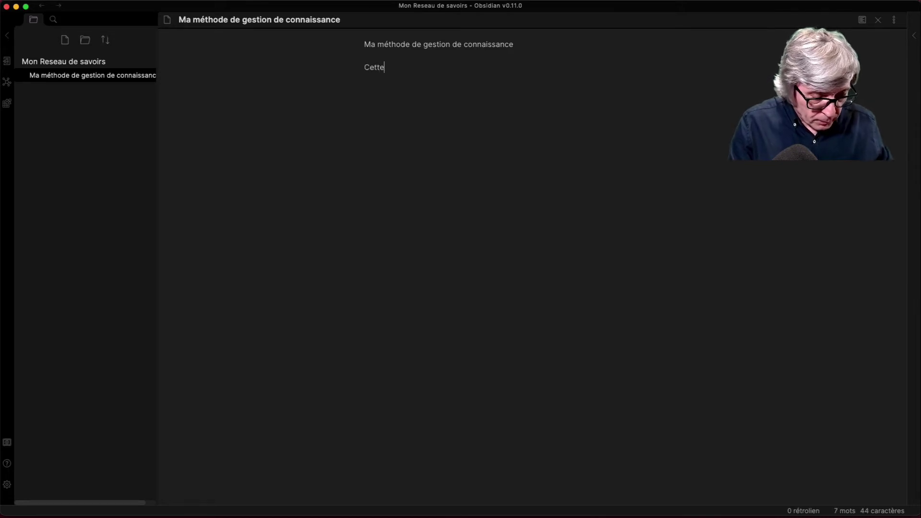
type(" méthode u")
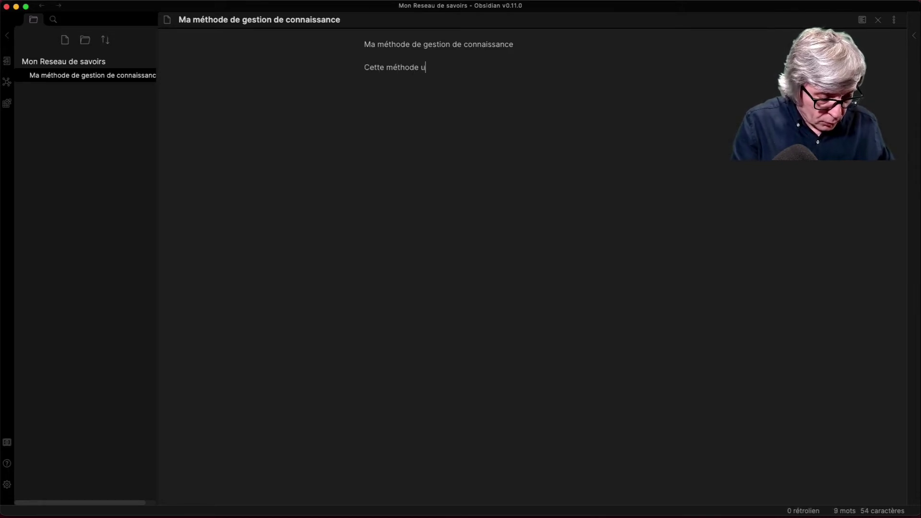
type("tilise l'appl")
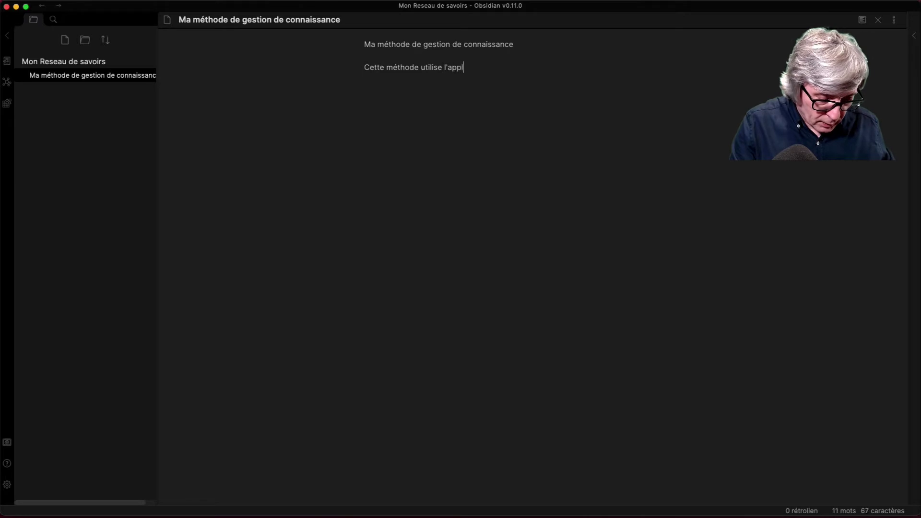
type("ication O")
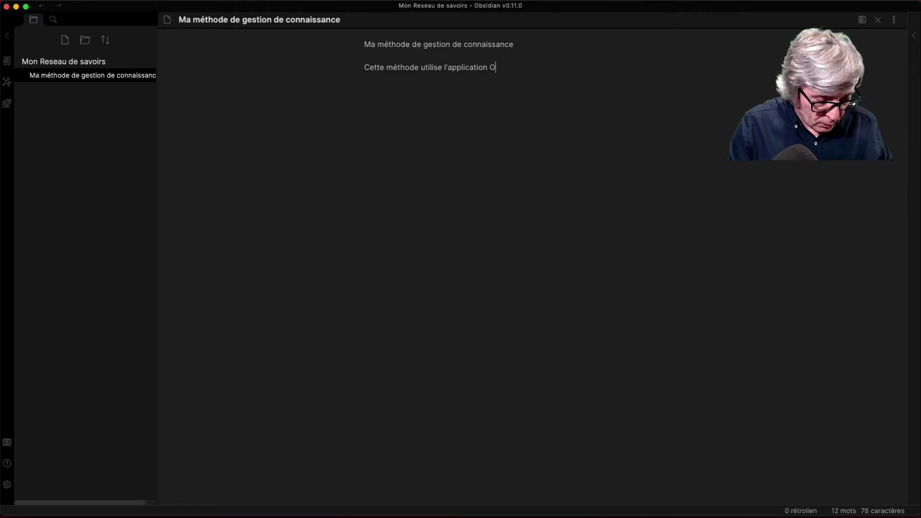
type("bsidian ")
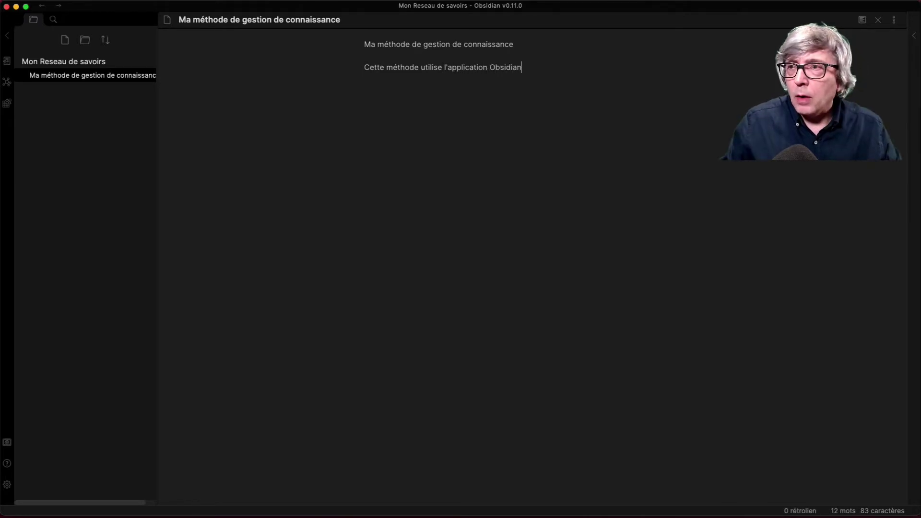
type("selon")
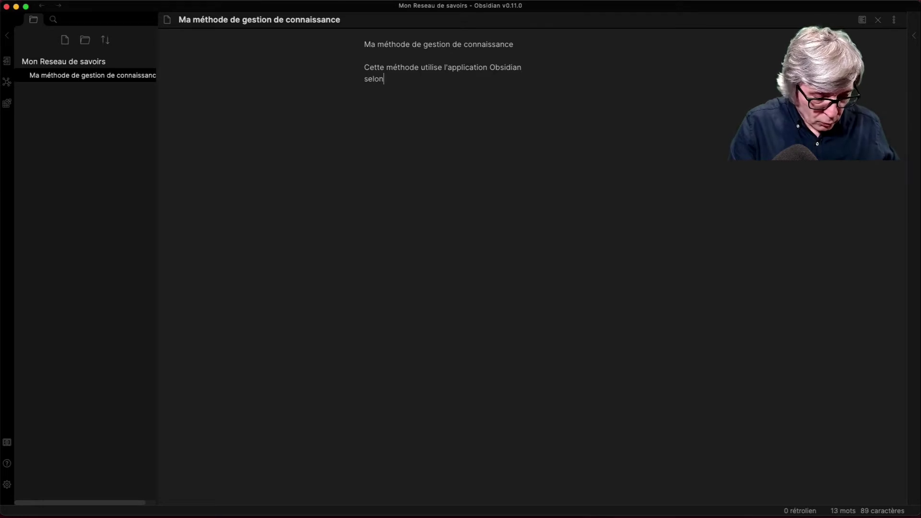
type(" une méthode ")
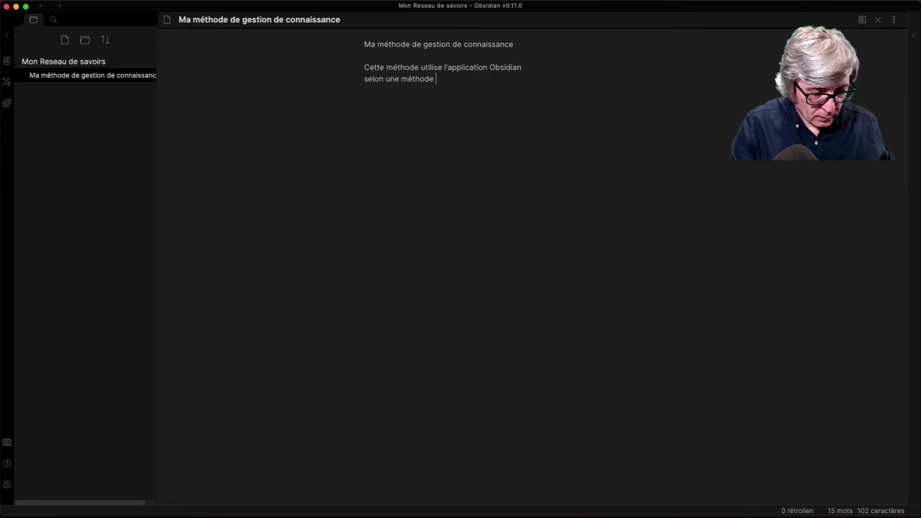
type("adaptée")
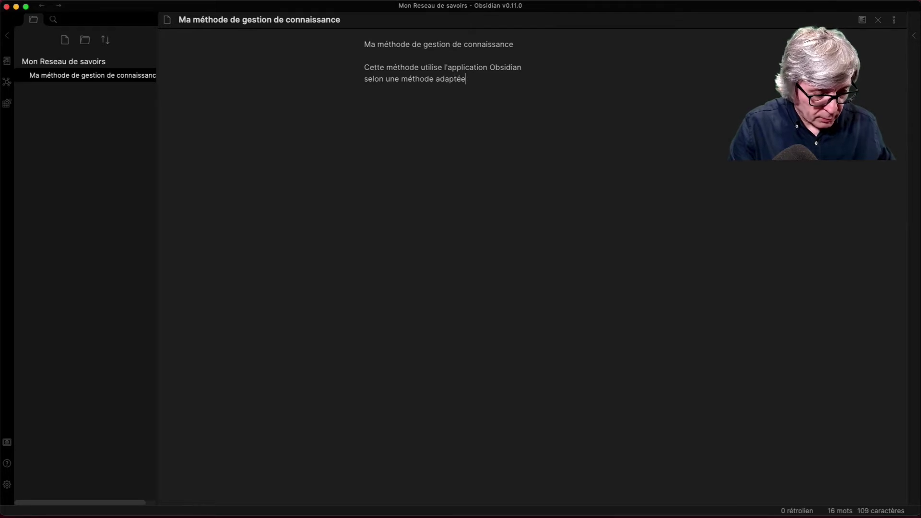
type(" à mes be")
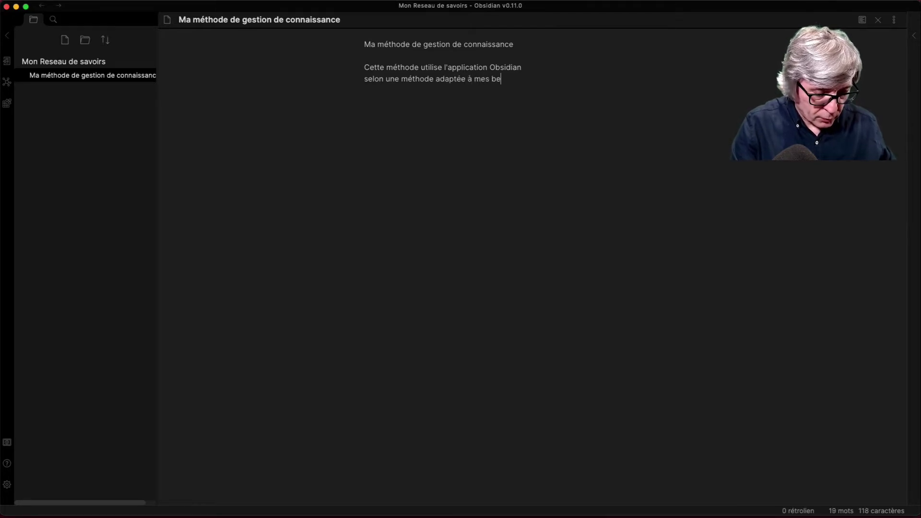
type("soins")
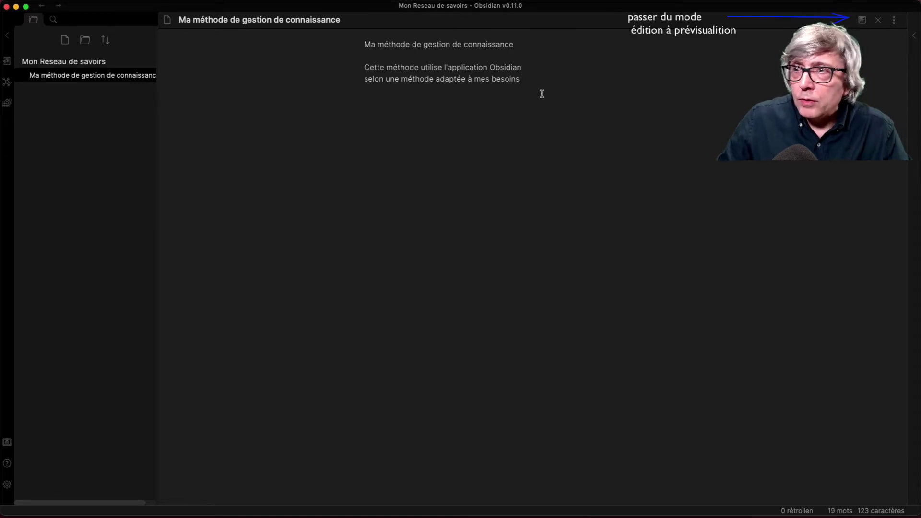
type("(§(§(§")
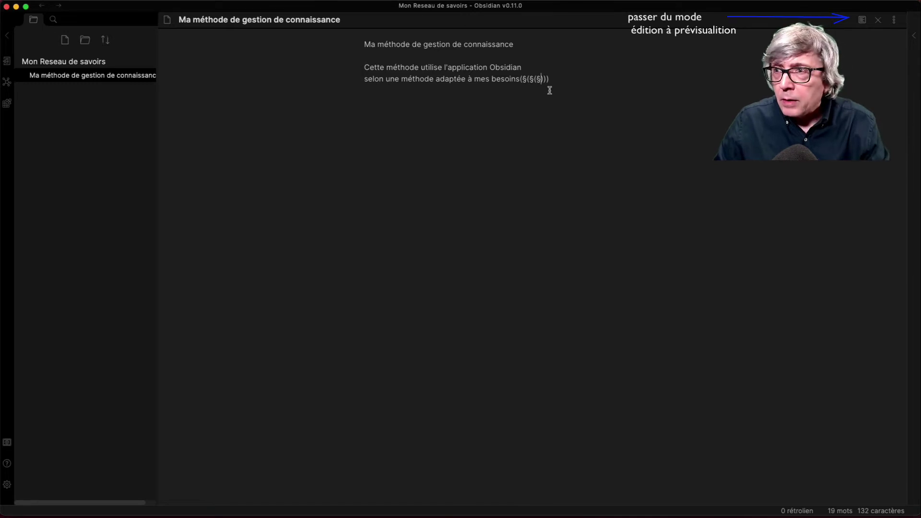
left_click_drag(537, 82, 520, 81)
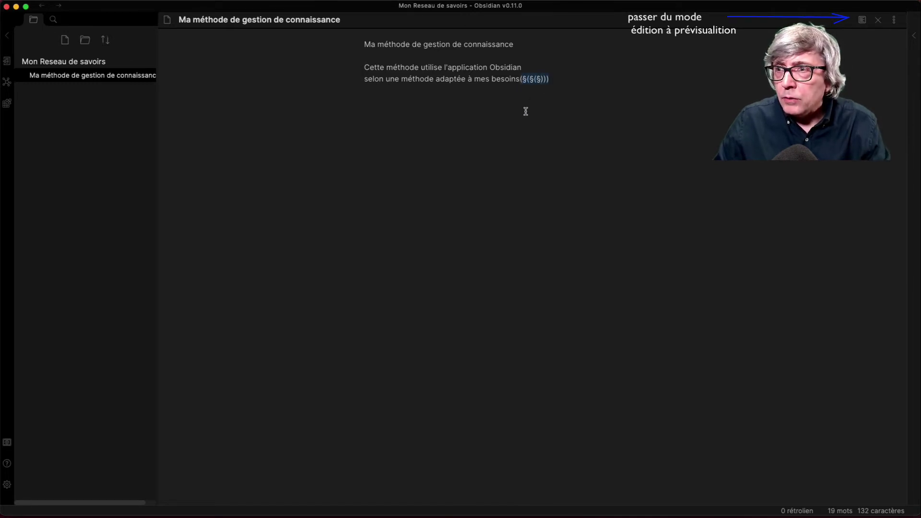
key("BackSpace")
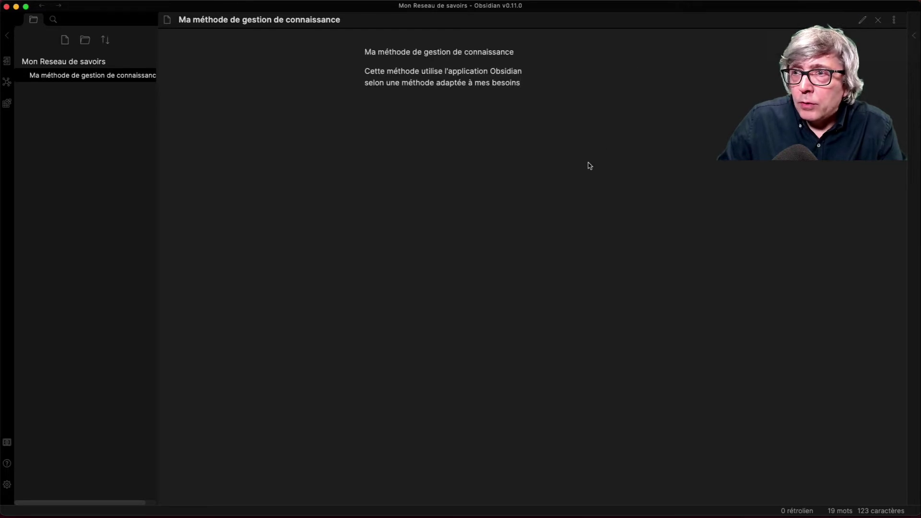
- Make the note's first line a level-1 Markdown heading and turn the word "Obsidian" into an internal link with double square brackets
left_click(369, 46)
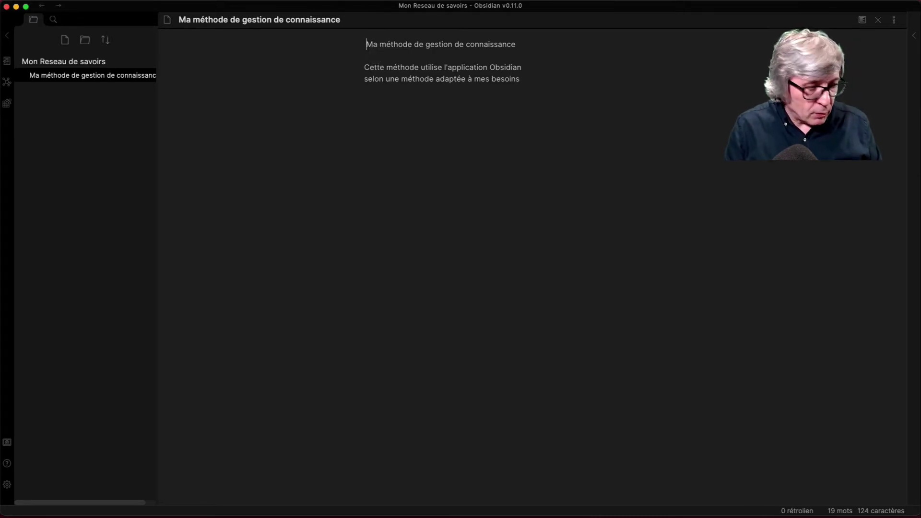
type("#")
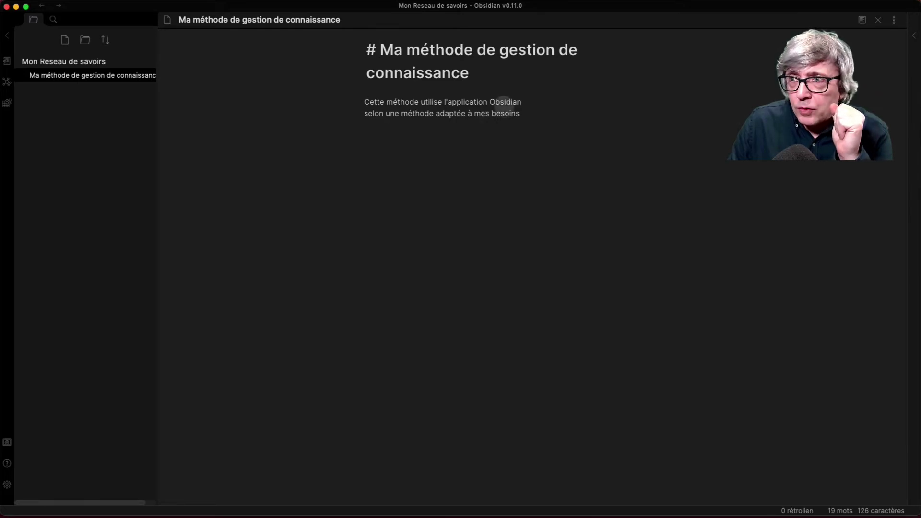
double_click(502, 101)
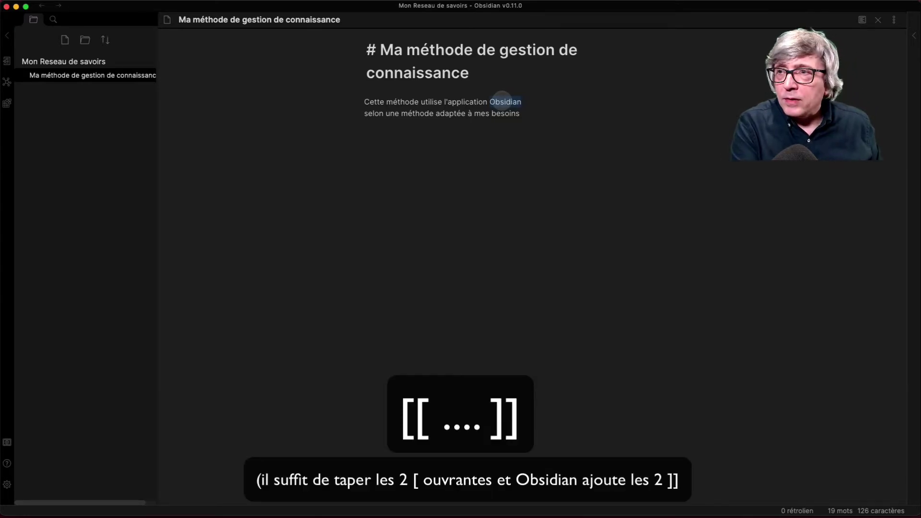
type("[[")
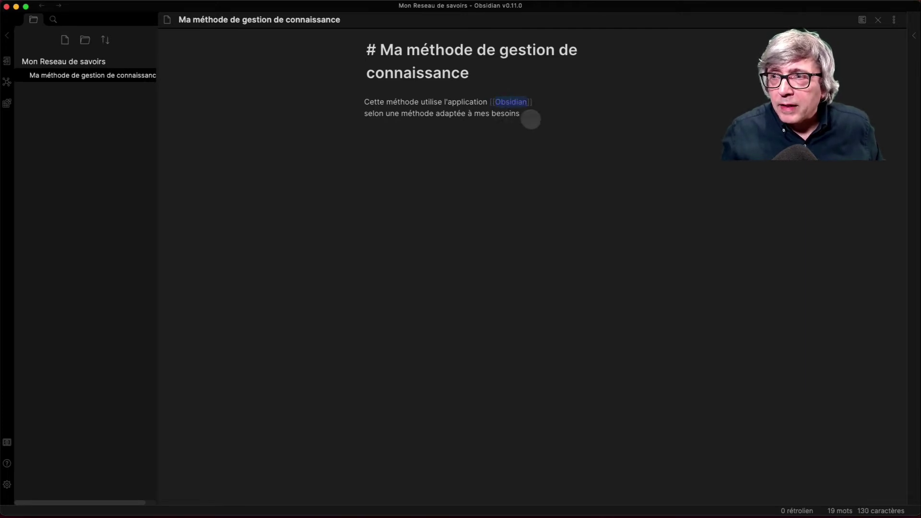
left_click(525, 117)
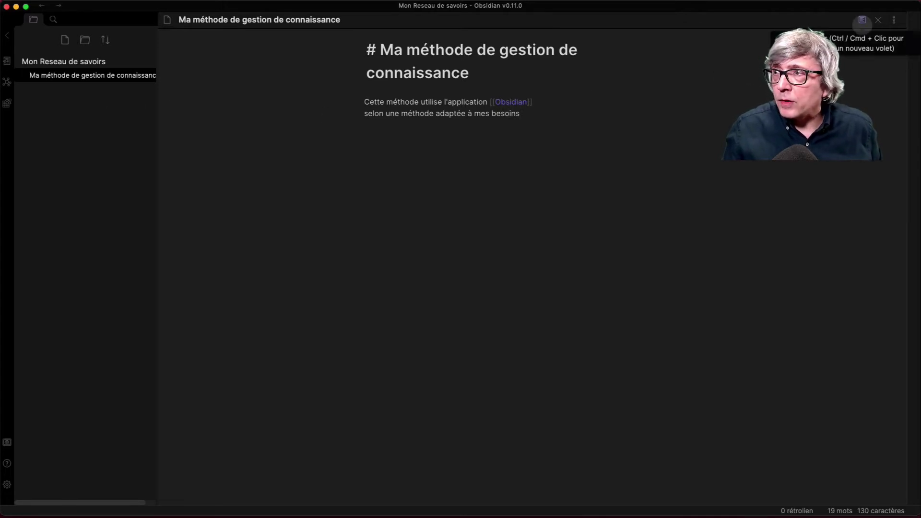
- Create the "Obsidian" note by following its link in the note's preview, and give it the level-1 heading "Obsidian"
left_click(862, 20)
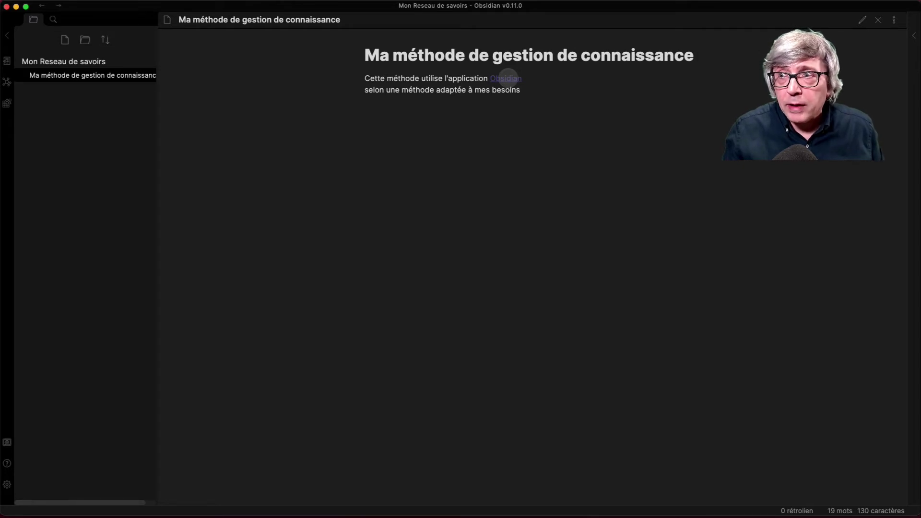
left_click(506, 78)
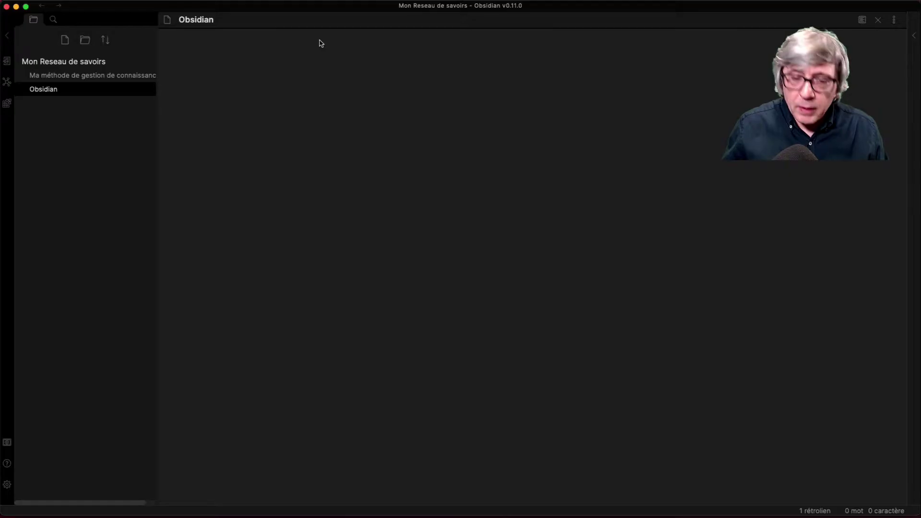
type("#")
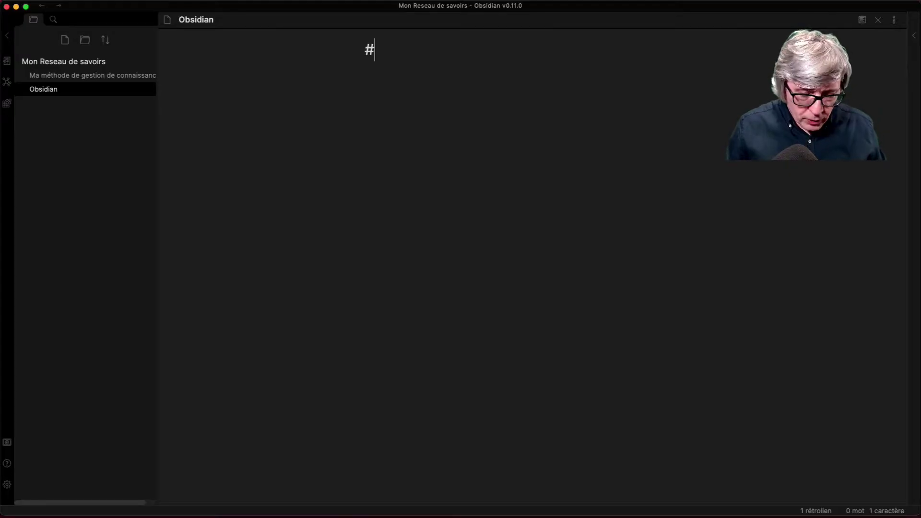
type(" Obs")
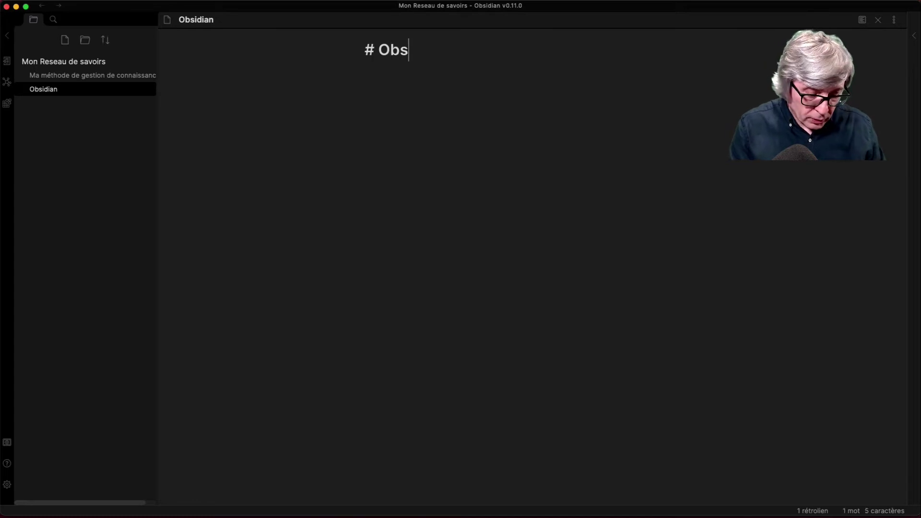
type("idan")
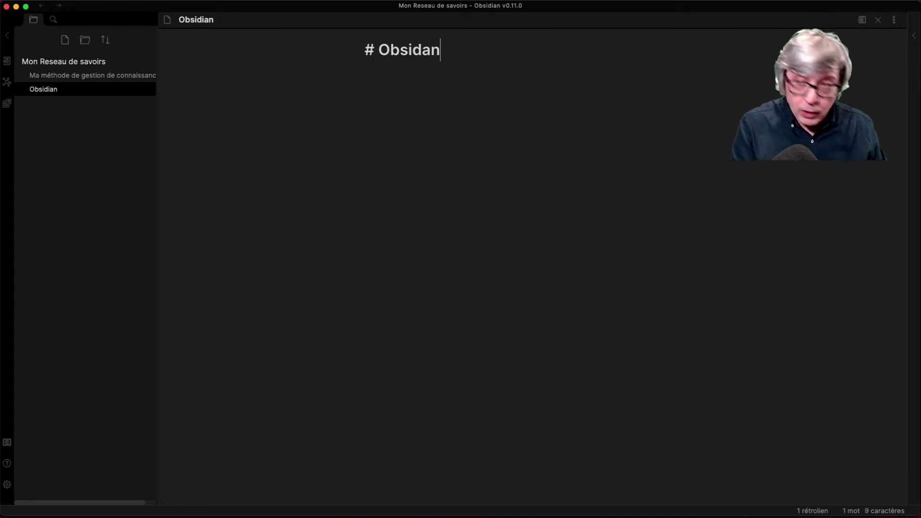
left_click(421, 53)
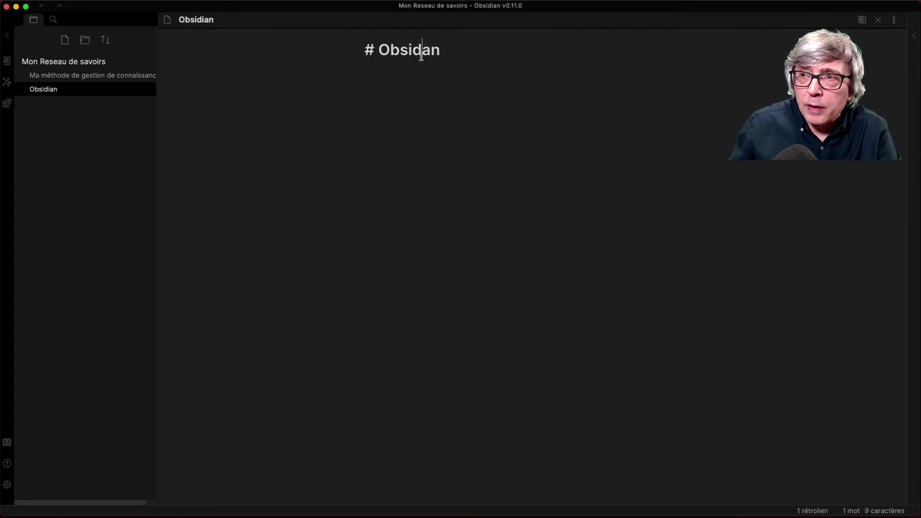
type("i")
left_click(448, 55)
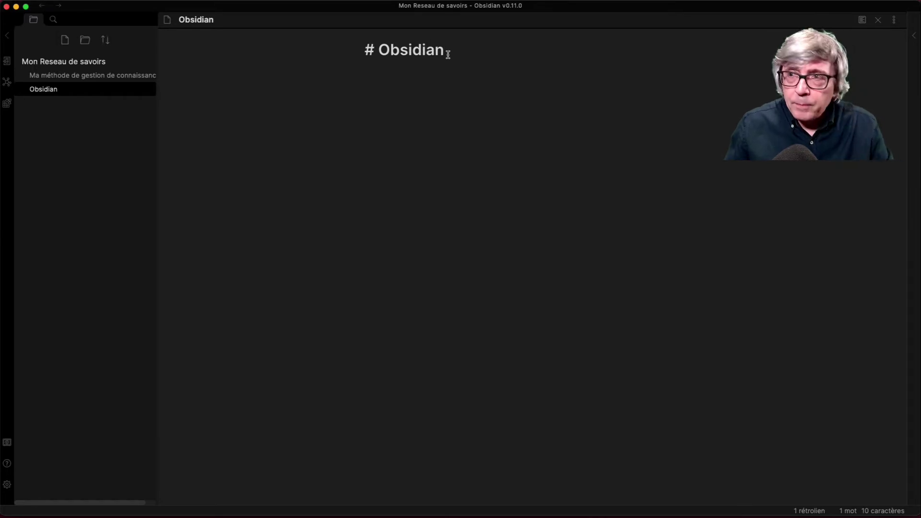
key("Return")
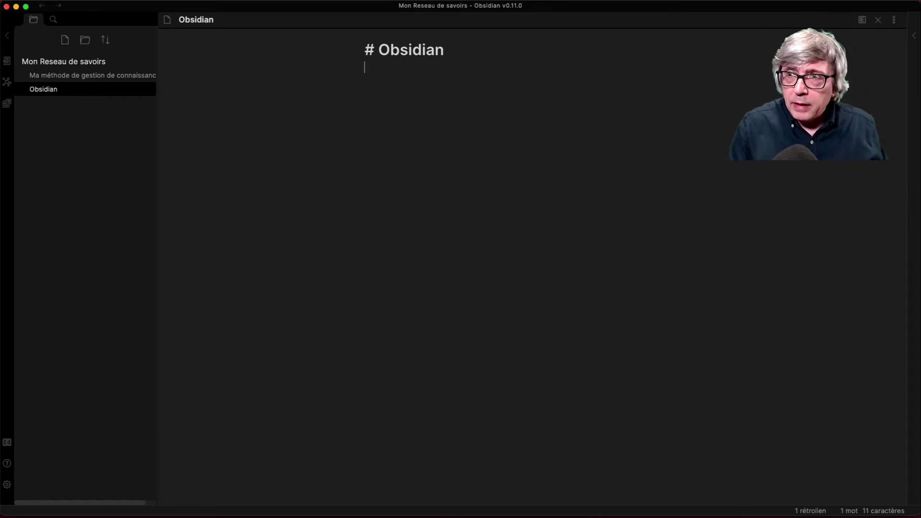
- Write "l'application utilise un formatage simplifié et efficace" on the line below the Obsidian note's heading
type("l'")
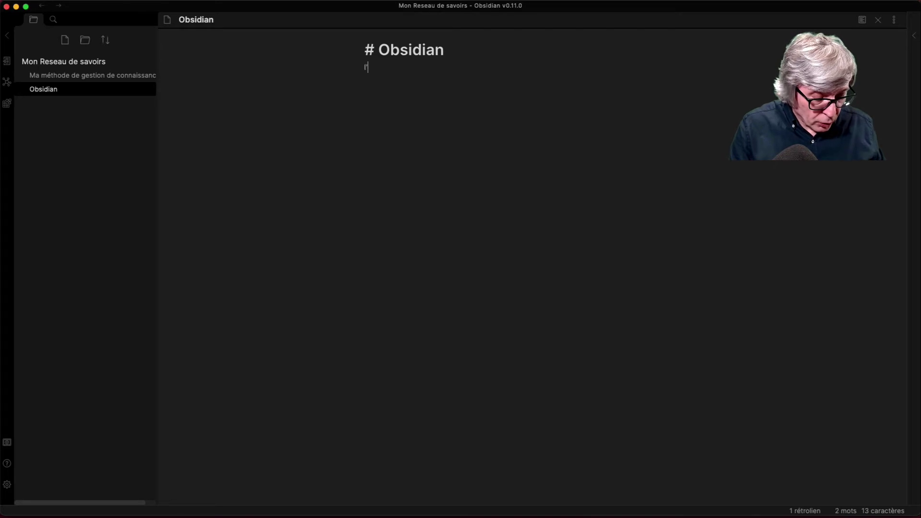
type("application ")
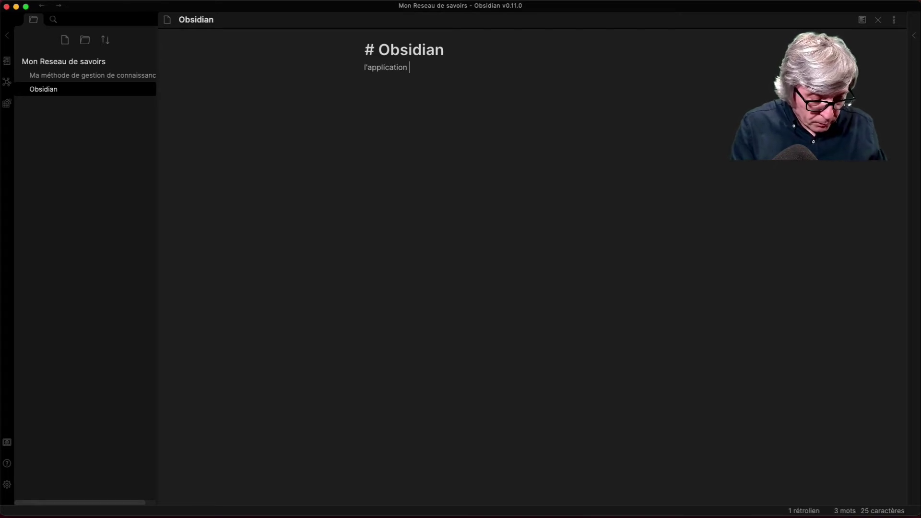
type("utilise ")
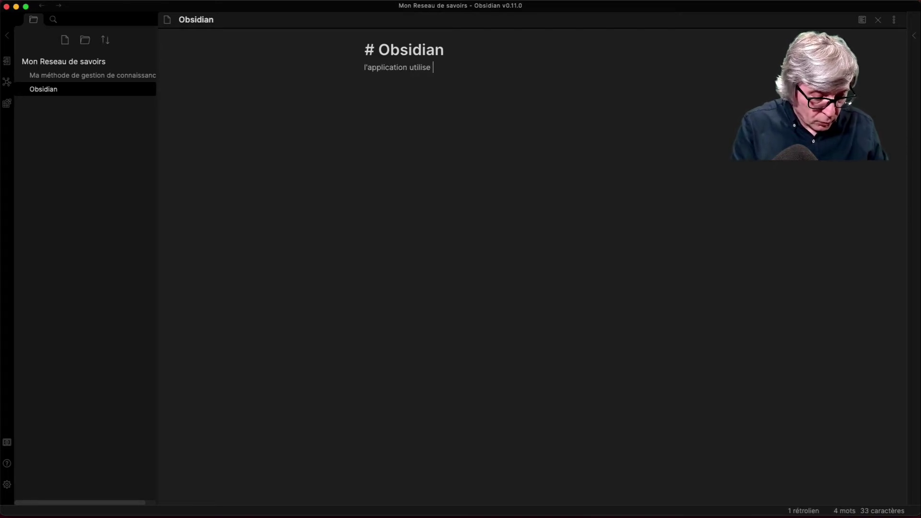
type("un forma")
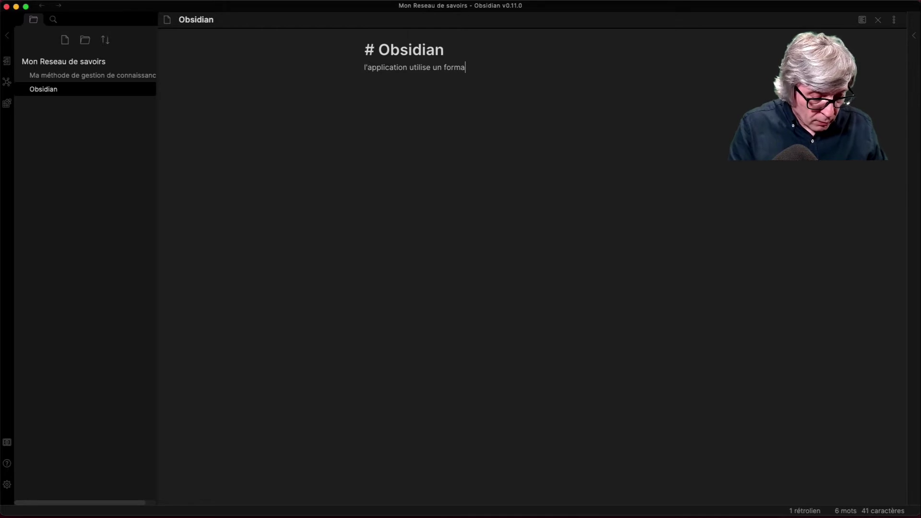
type("tage simplif")
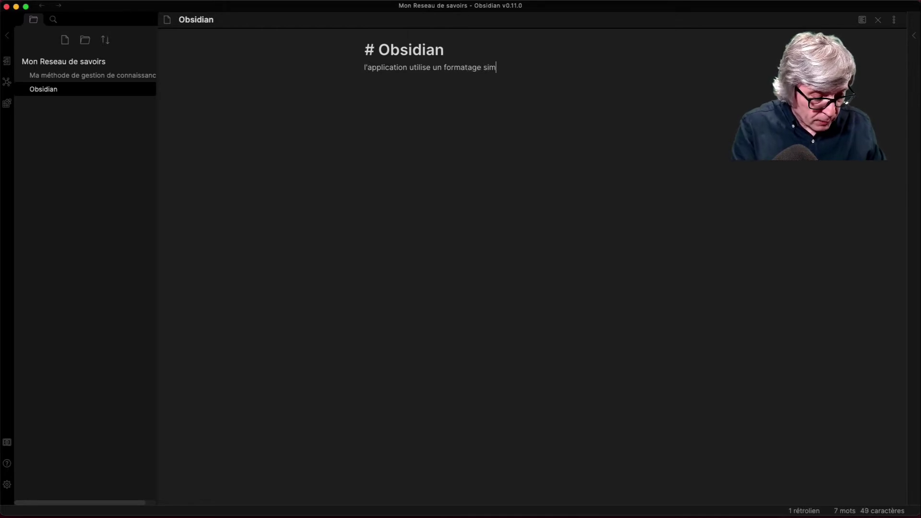
key("BackSpace")
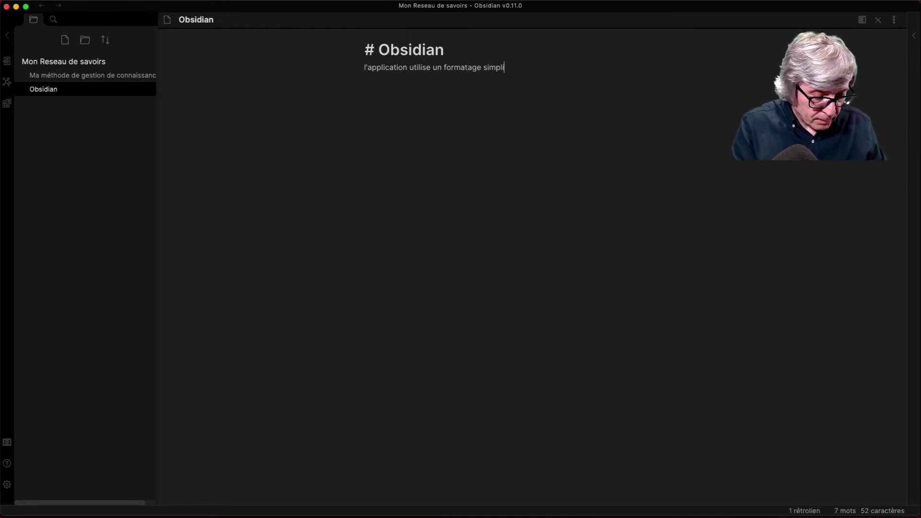
type("fié")
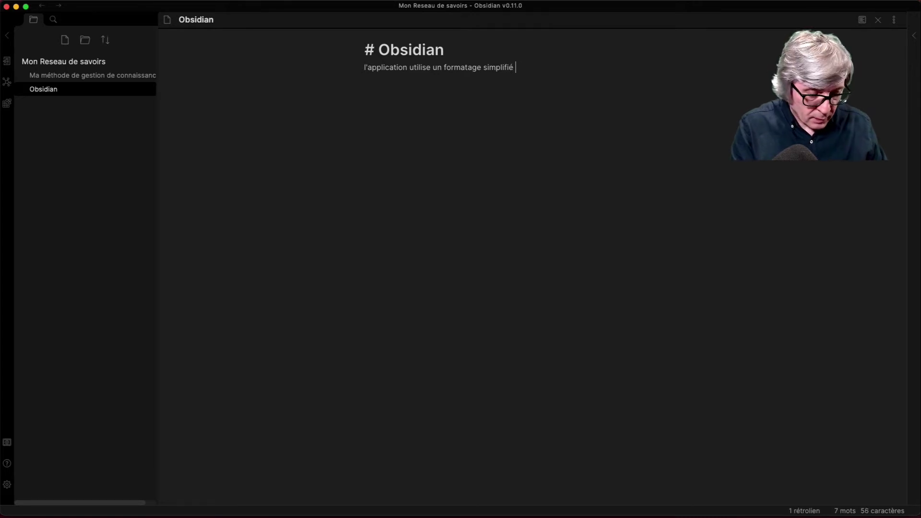
type(" et efficac")
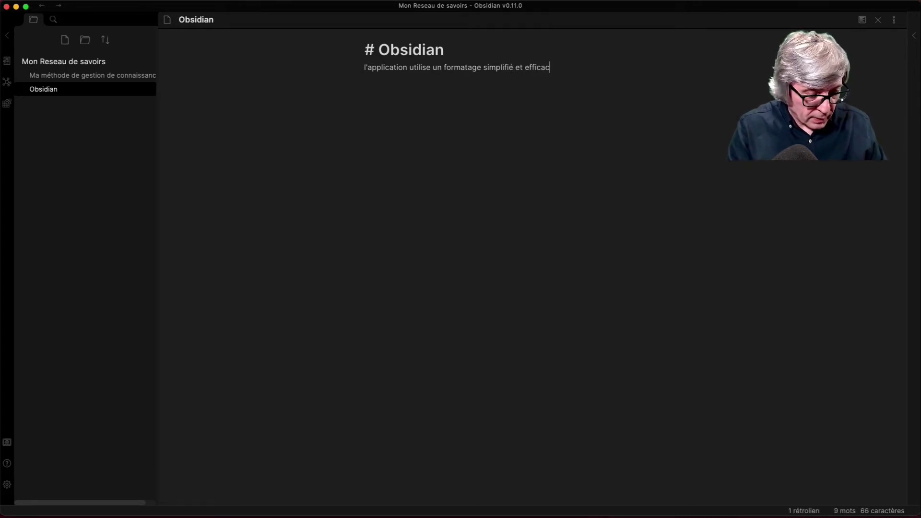
type("e")
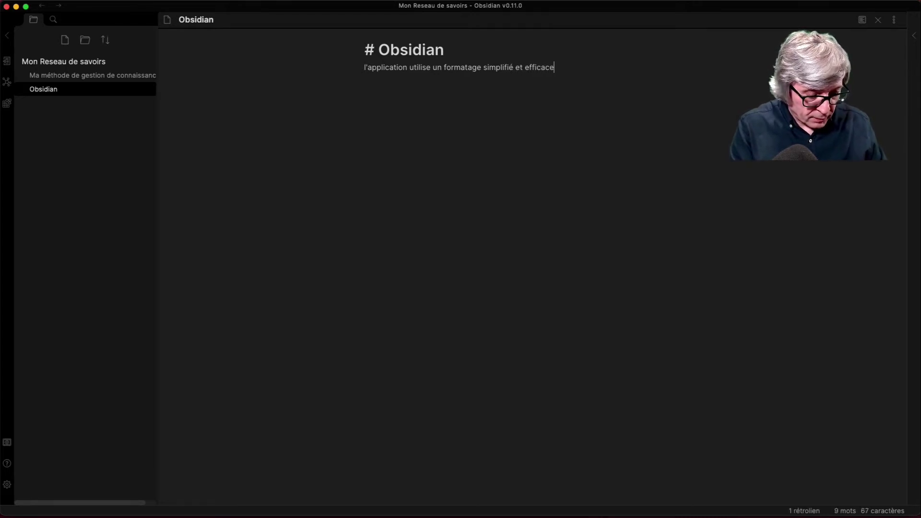
- Turn the word "formatage" in the Obsidian note into an internal link with double square brackets and follow it to create that note
double_click(459, 71)
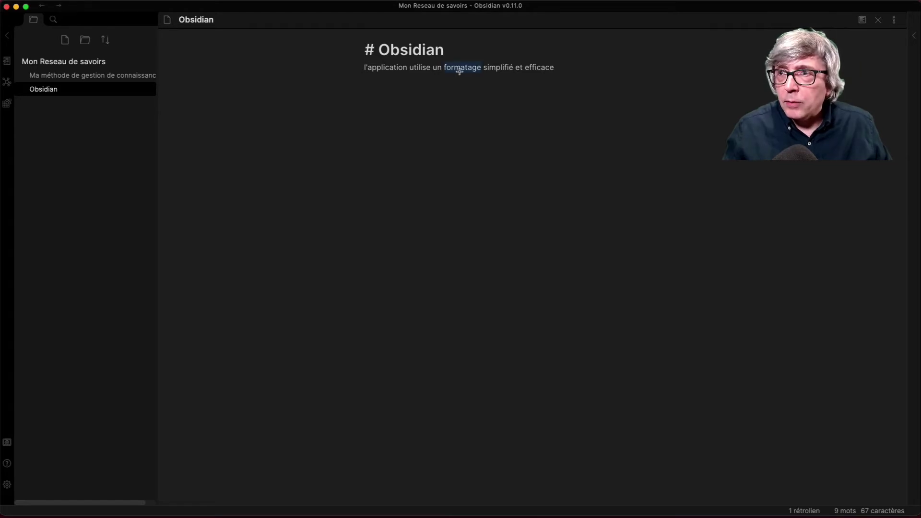
type("[[")
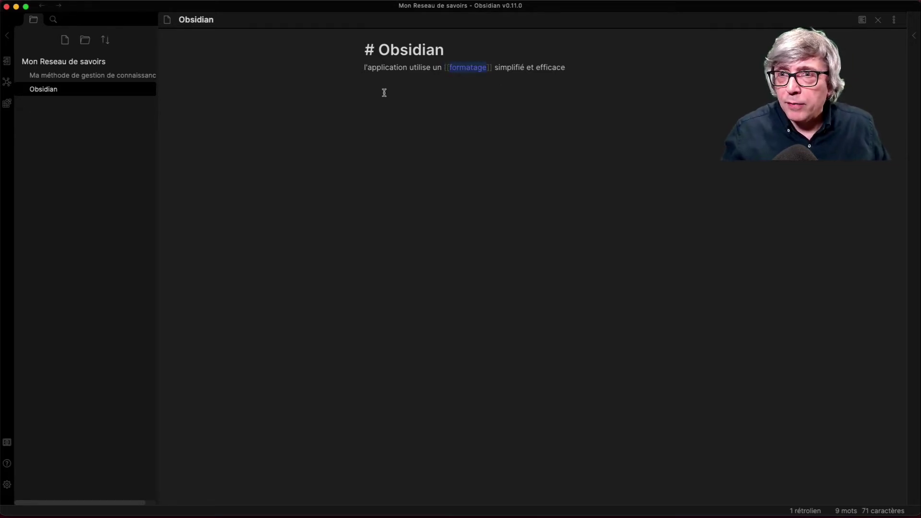
left_click(461, 69)
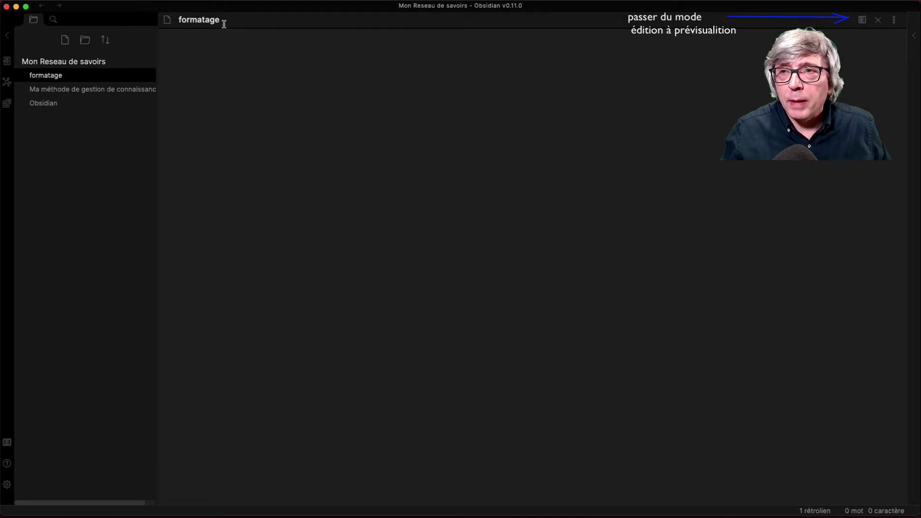
- Give the new formatage note the level-1 heading "Formatage", followed by a blank line
type("#")
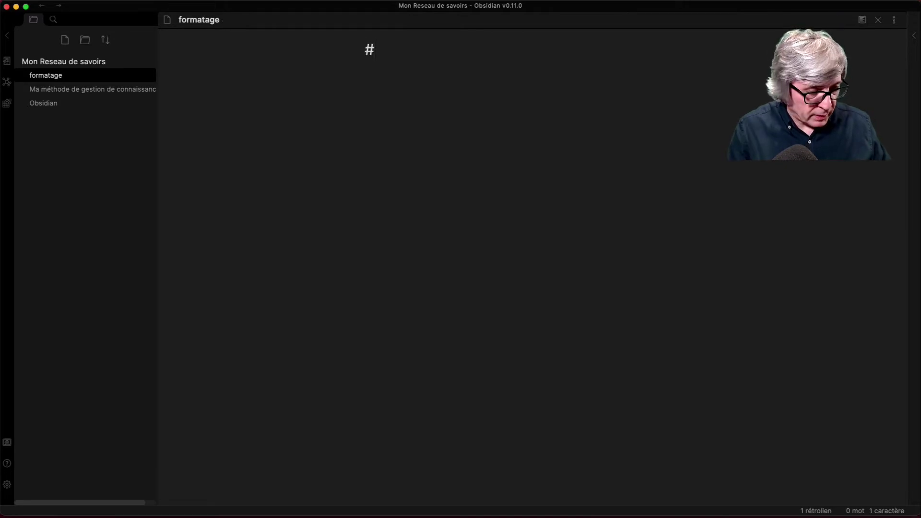
type(" Format")
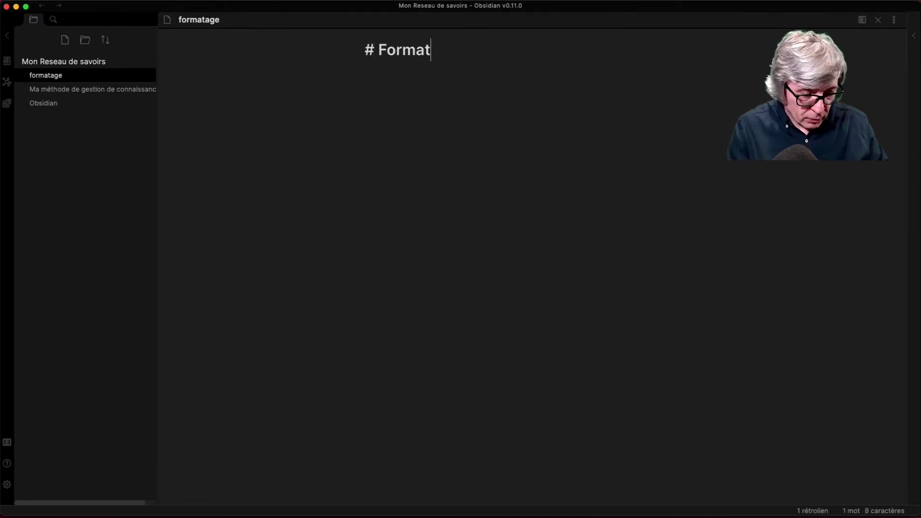
type("age")
key("Return")
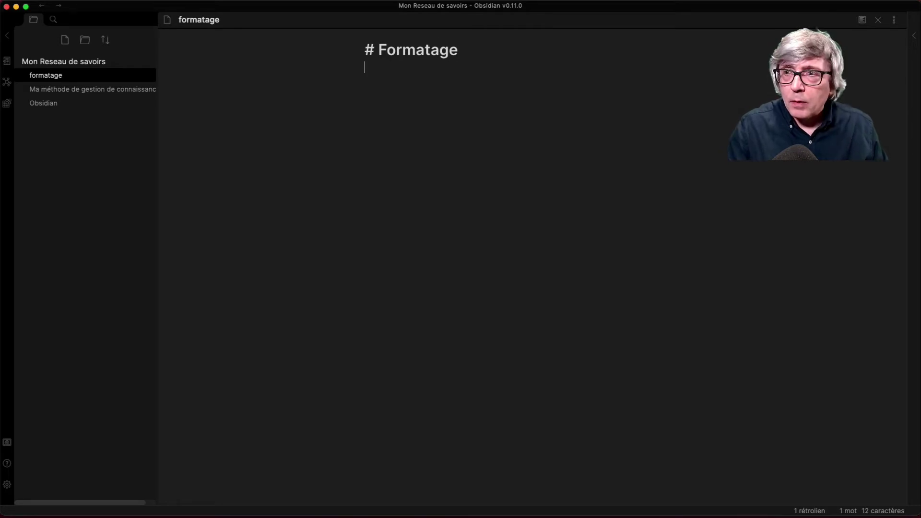
key("Return")
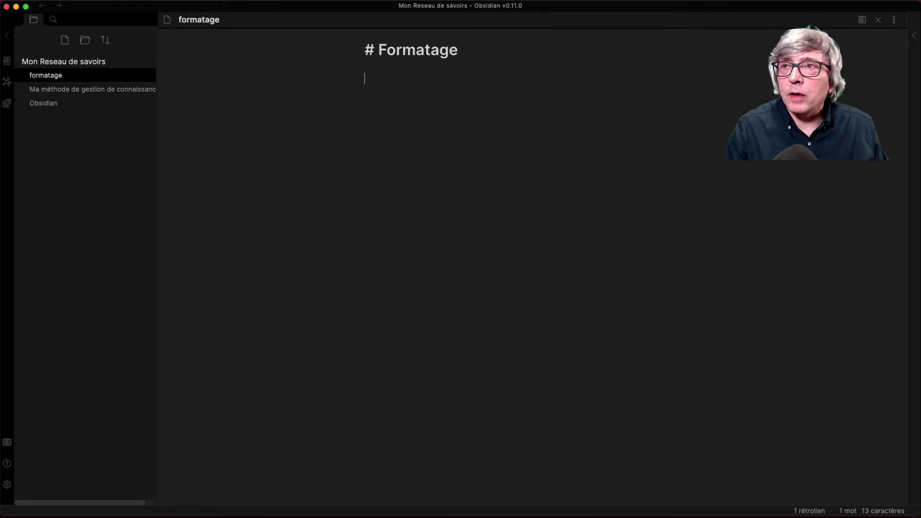
- Add the level-2 Markdown heading "Les titres" below the note's main heading
type("##")
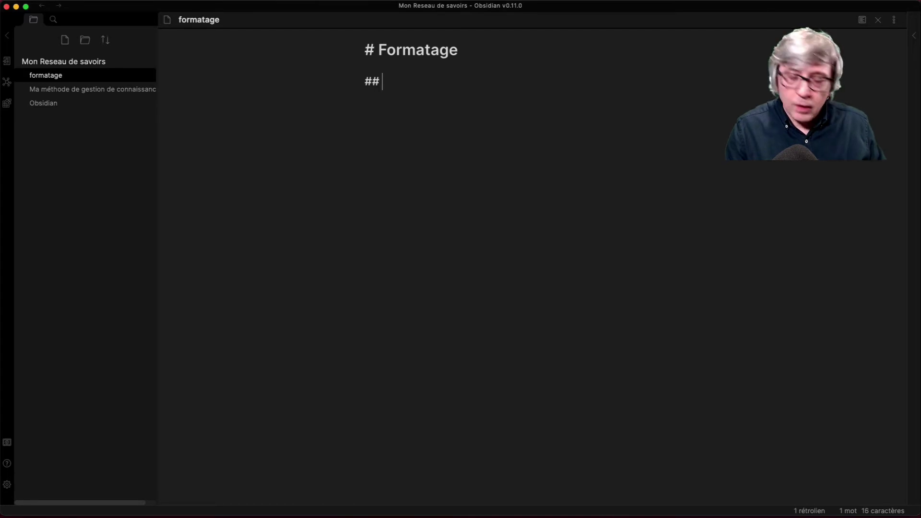
type(" Les")
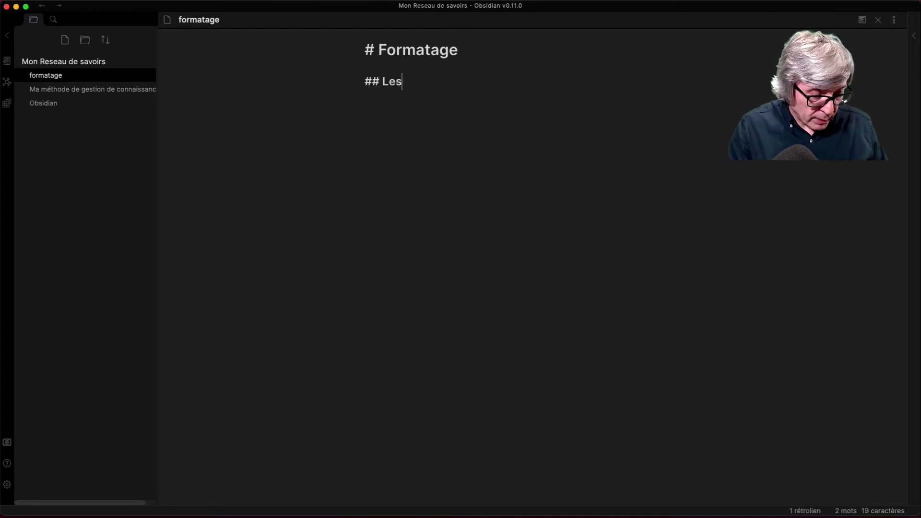
type(" titres")
key("Return")
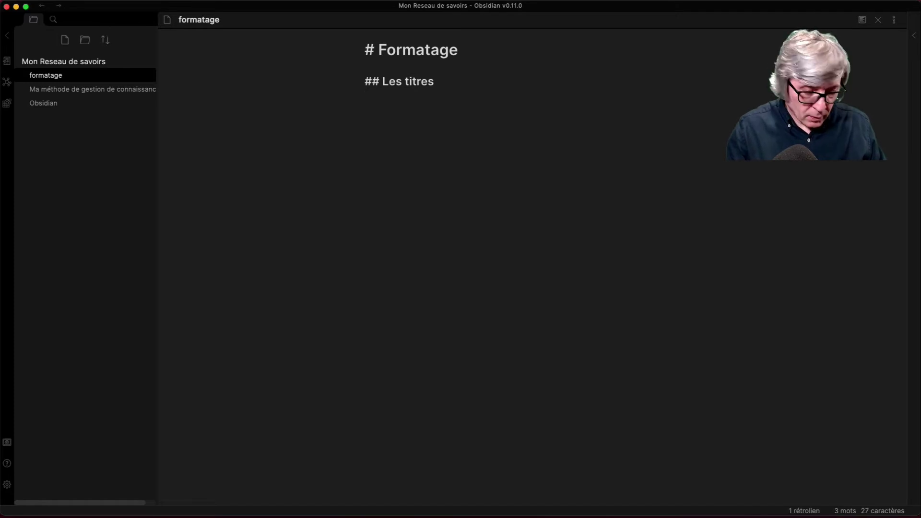
type("Util")
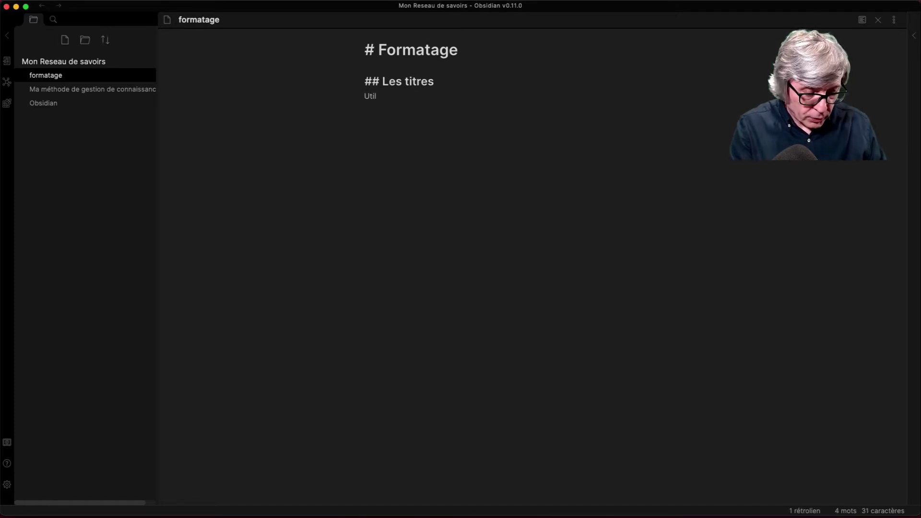
key("BackSpace")
key("BackSpace")
key("BackSpace")
key("BackSpace")
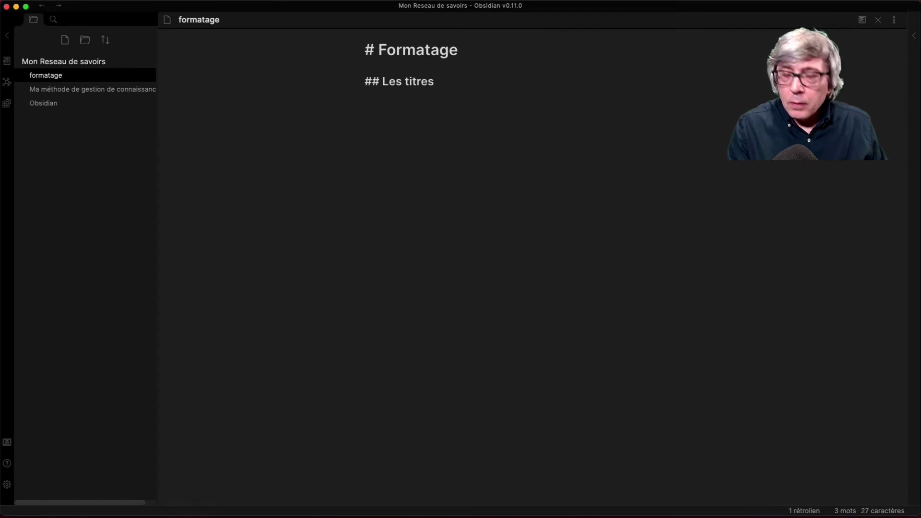
- Write "utiliser # en début de ligne" on the line below the "Les titres" heading and leave a blank line after it
type("utiliser ")
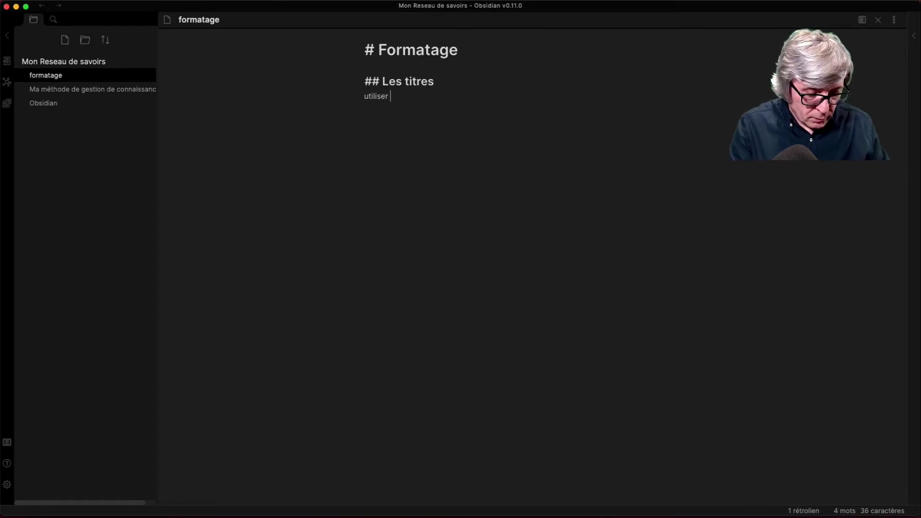
type("#")
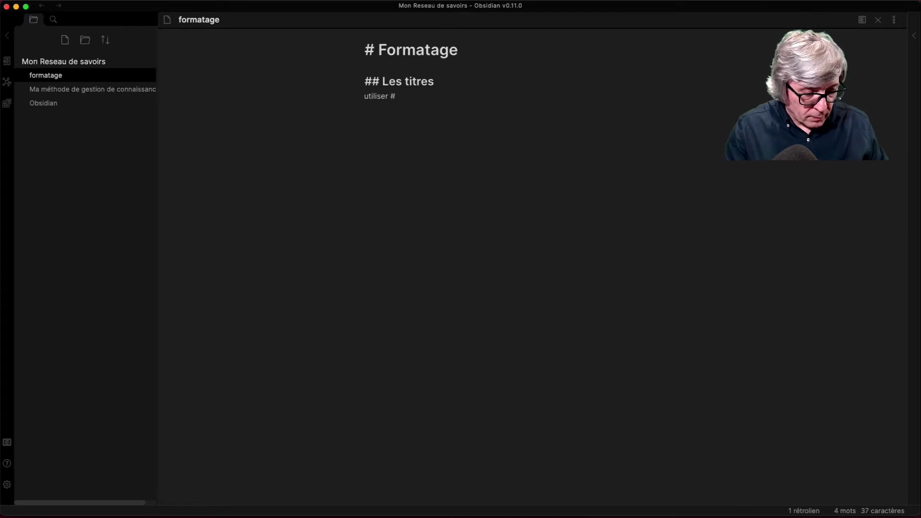
type(" en déb")
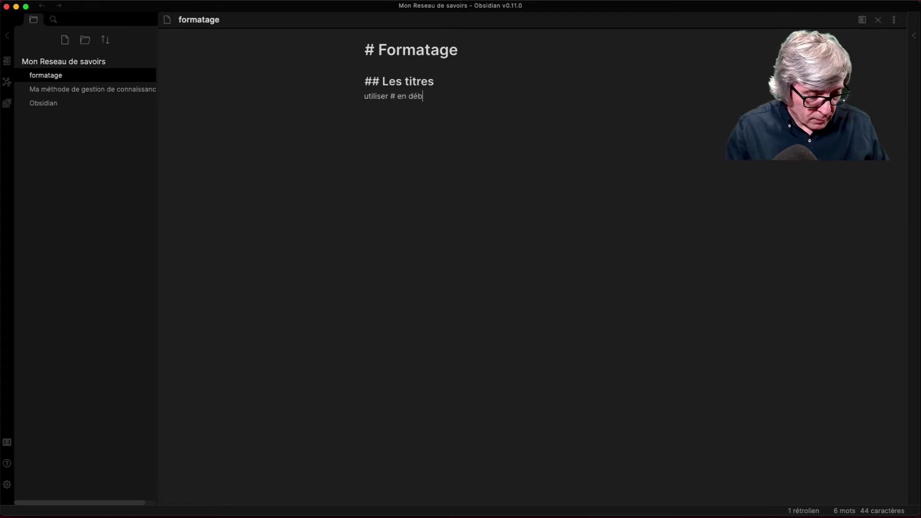
type("ut de lig")
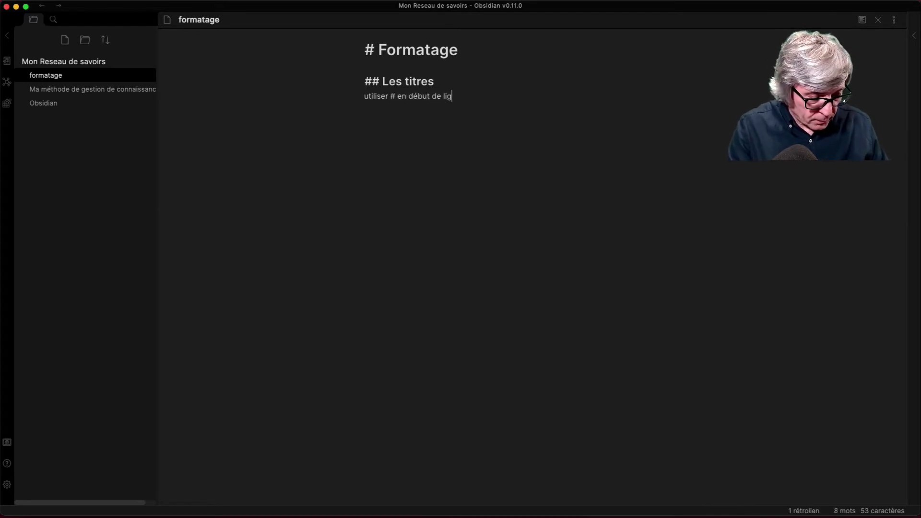
type("ne")
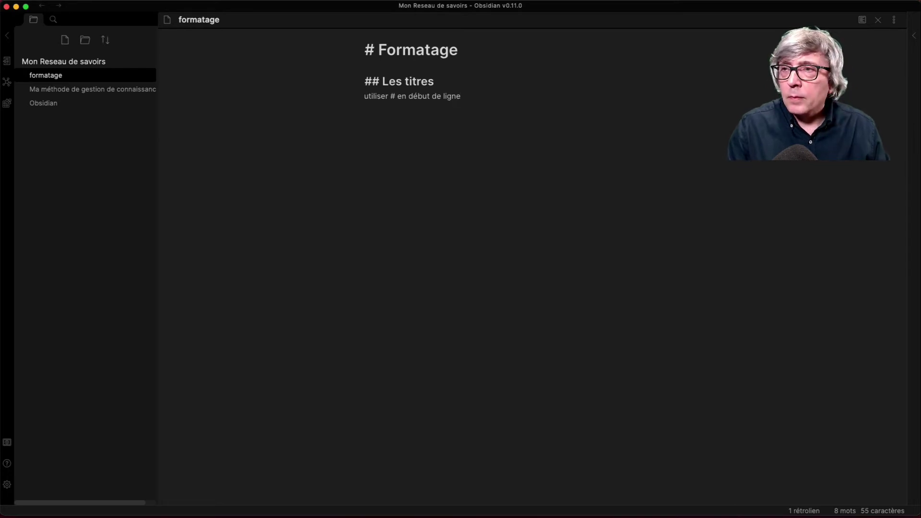
key("Return")
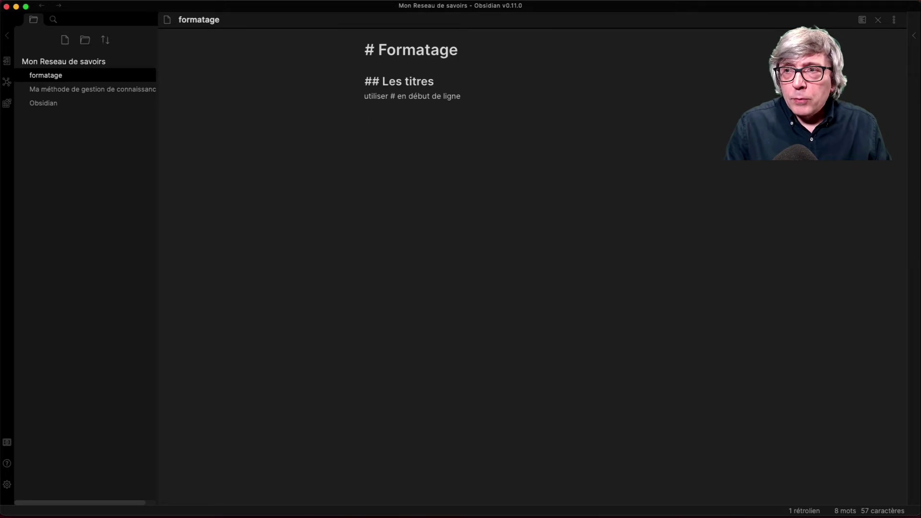
- Add the level-2 heading "Les listes" below the section about titles
type("## ")
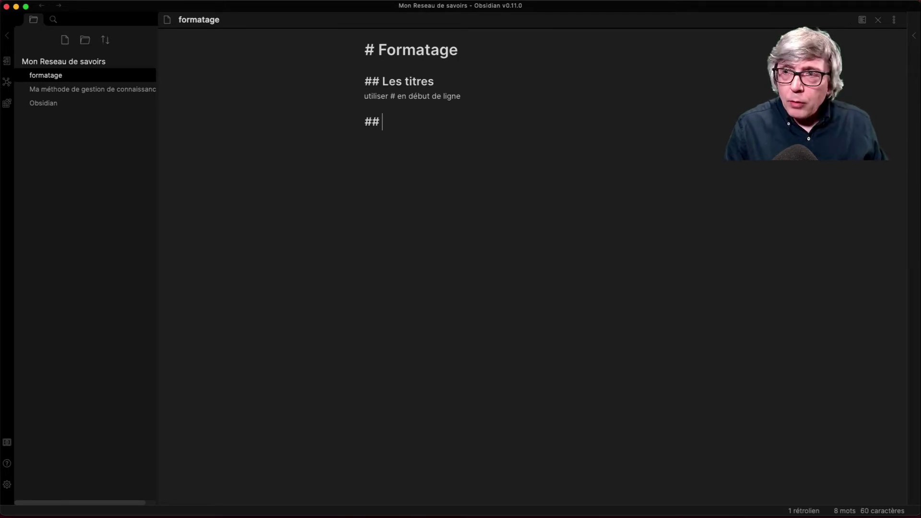
type("Les li")
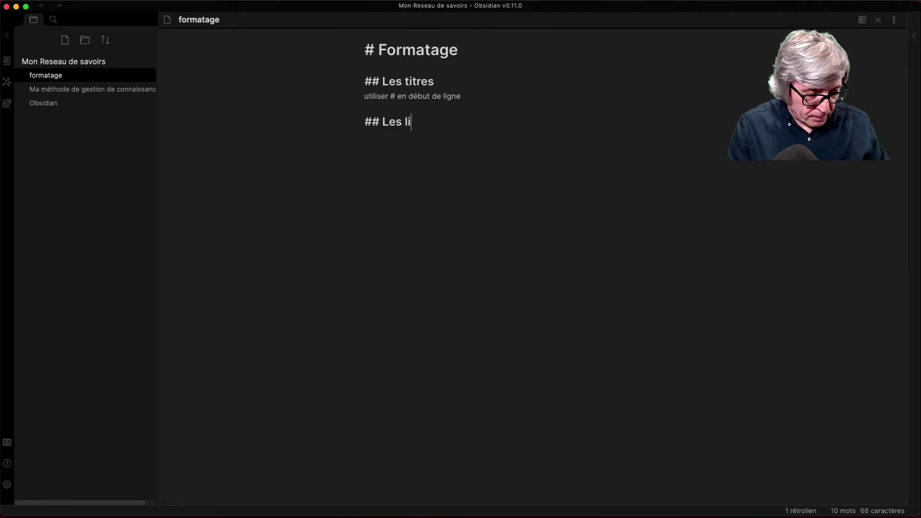
type("stes")
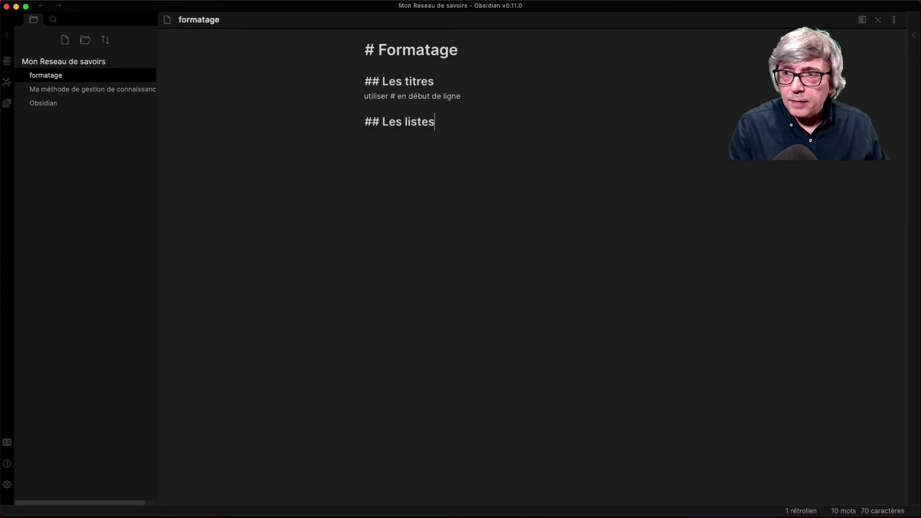
key("Return")
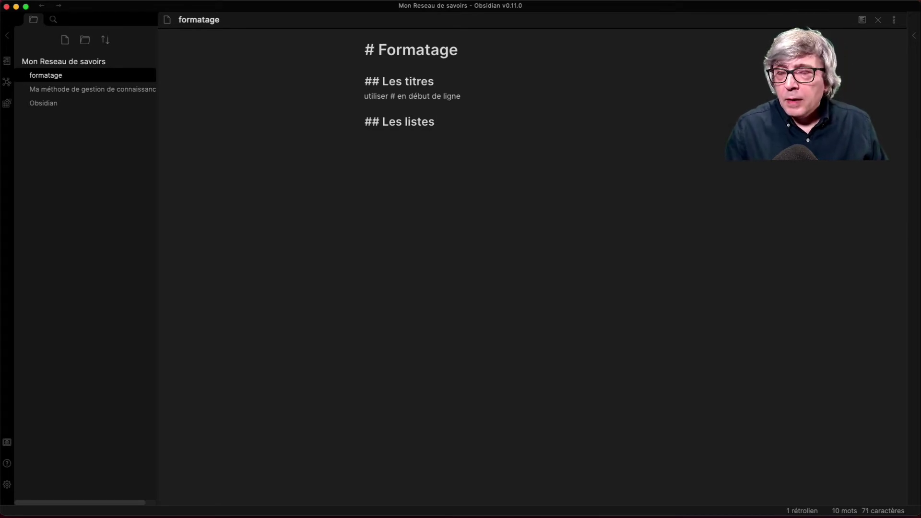
- Write a bulleted list with the items "listes numérotées" and "listes non numérotés" under the "Les listes" heading
type("-")
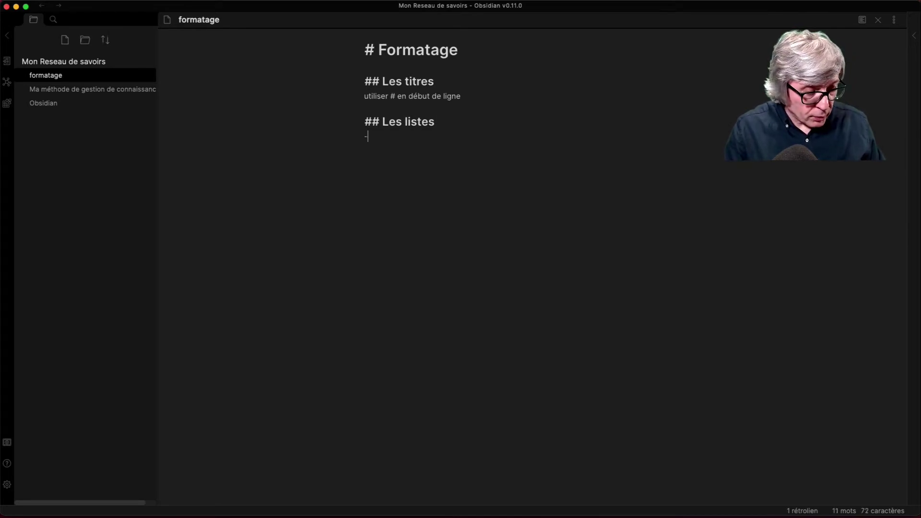
type(" listes")
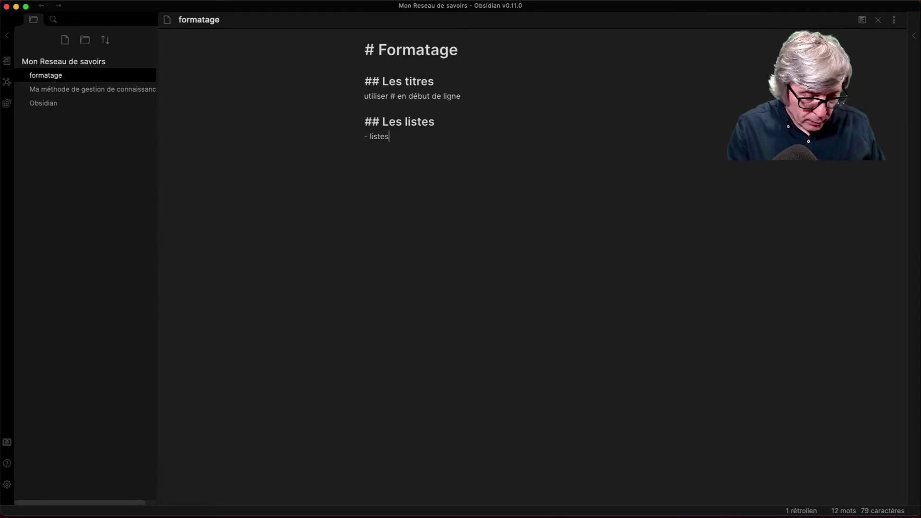
type(" numérotées")
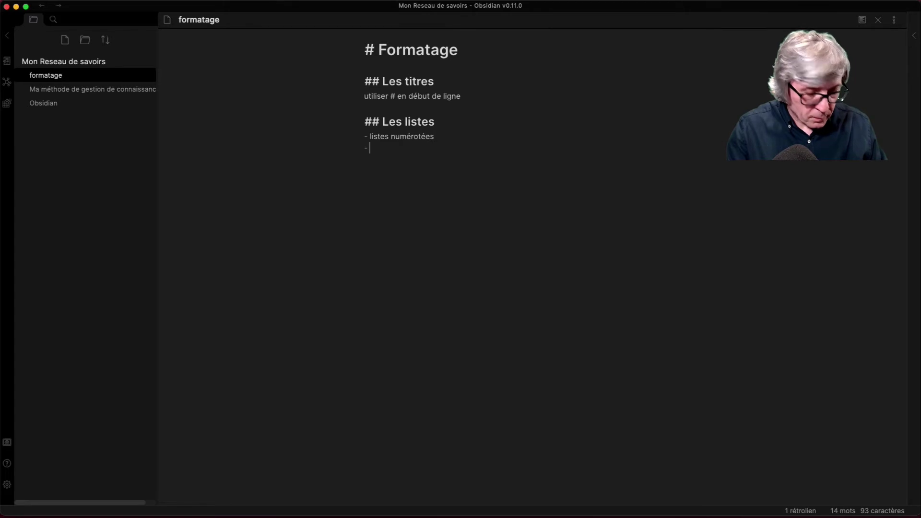
type("tes ")
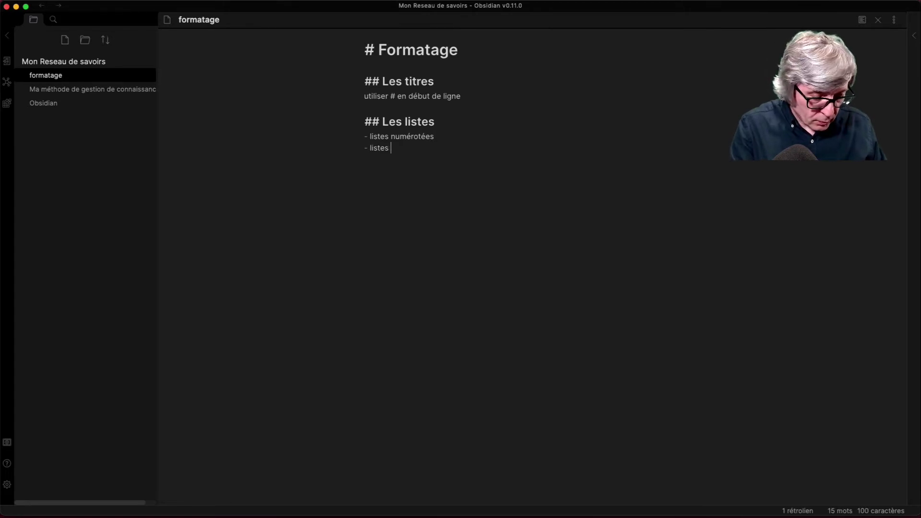
type("non nu")
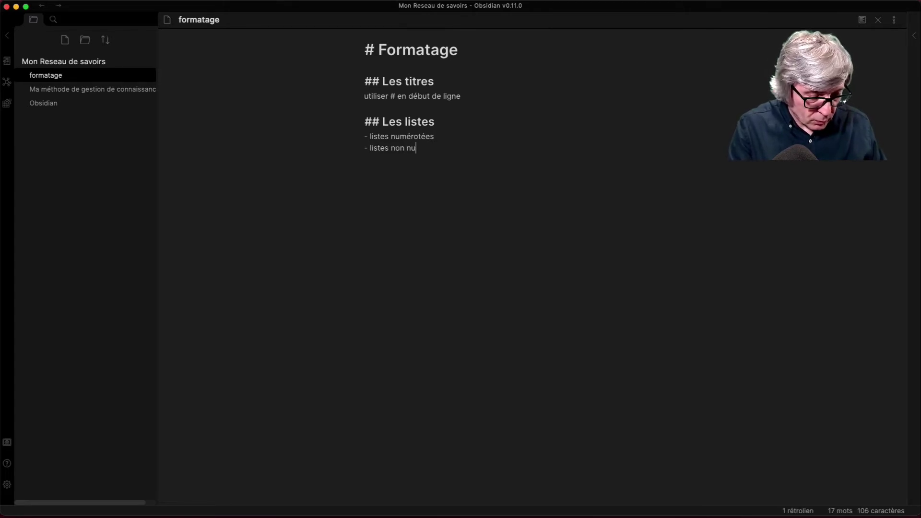
type("mérotés")
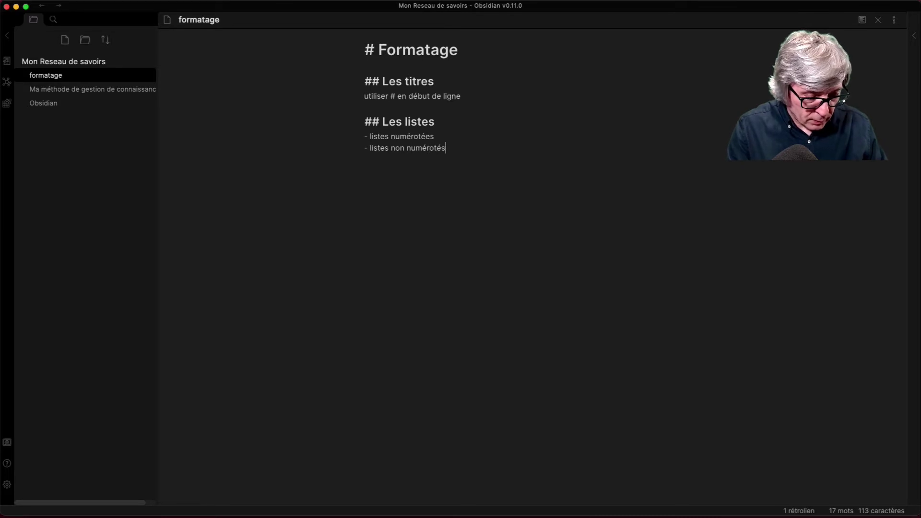
key("Return")
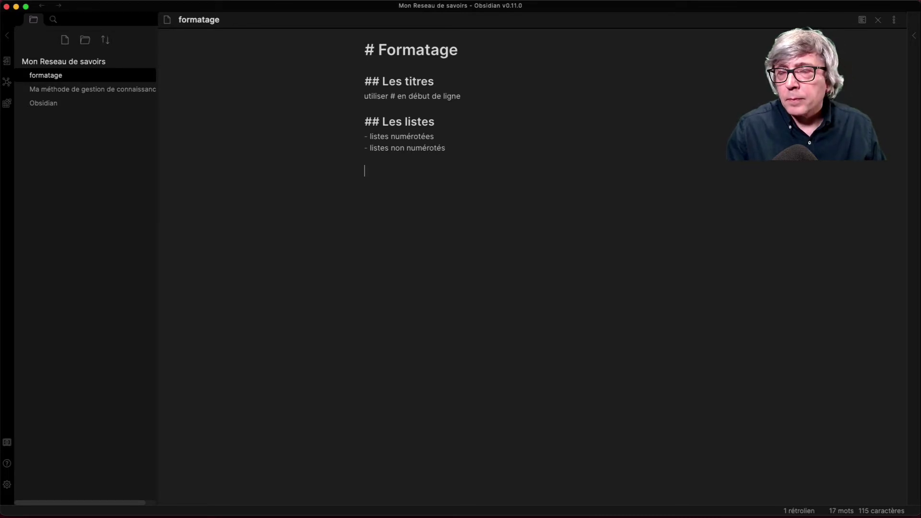
- Add the level-2 headings "les liens" and "les libellés" below the list, separated by a blank line
type("##")
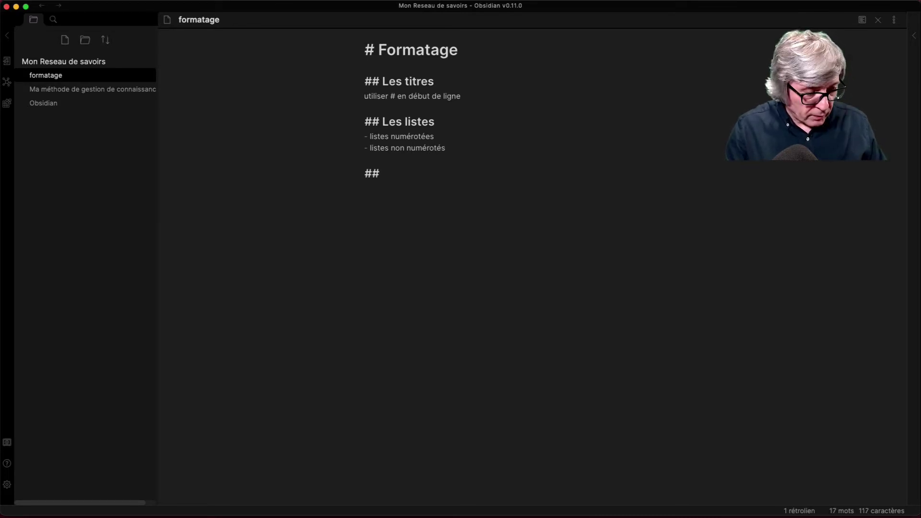
type(" les lien")
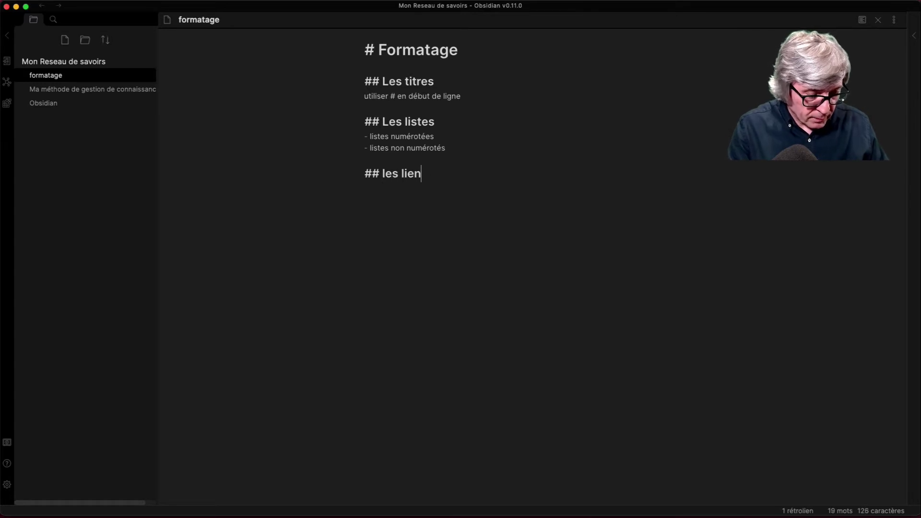
type("s  ")
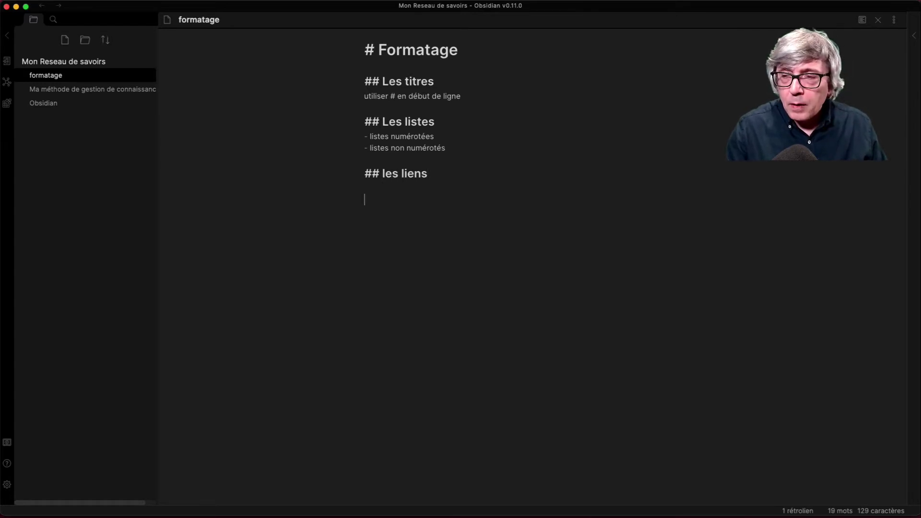
type("##")
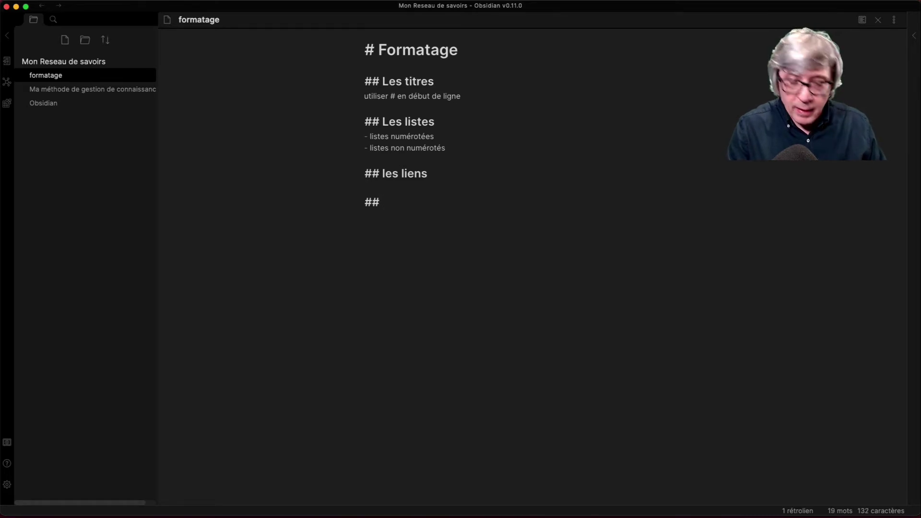
type(" les li")
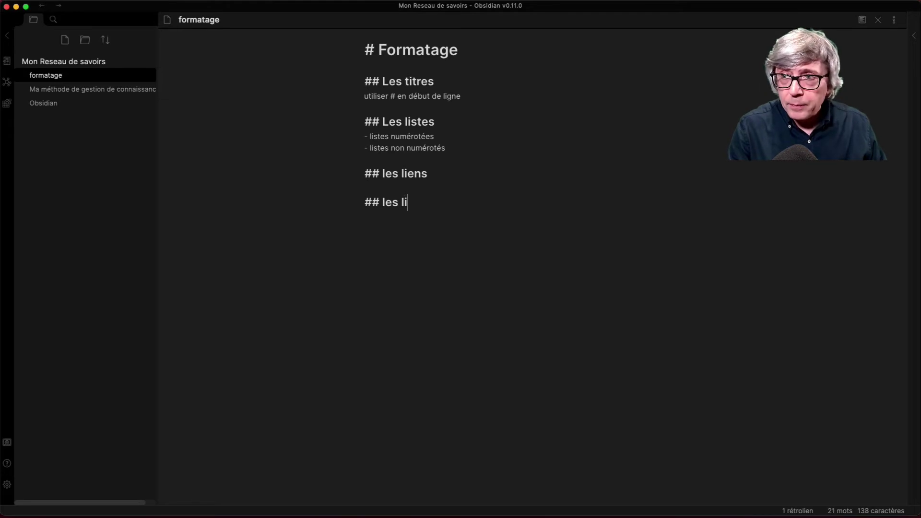
type("bellés")
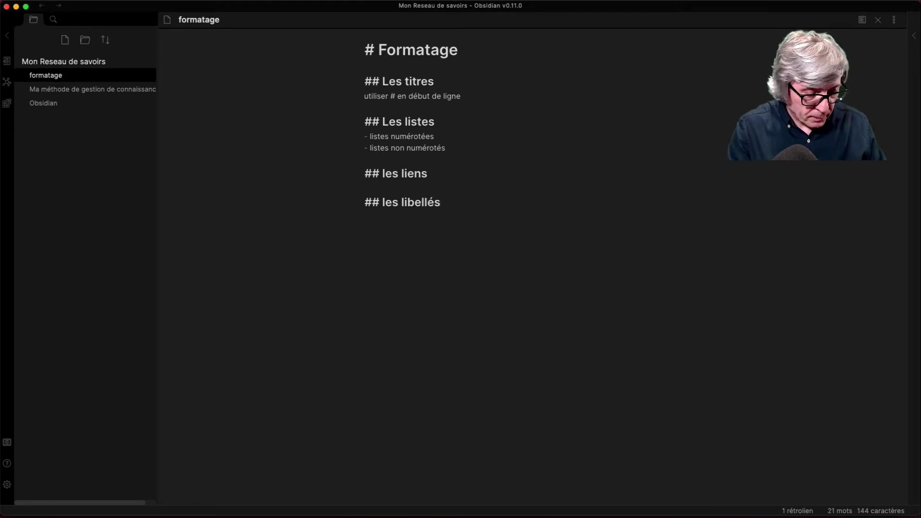
- Append "(tags)" to the "les libellés" heading in the formatage note
type(" (tags)")
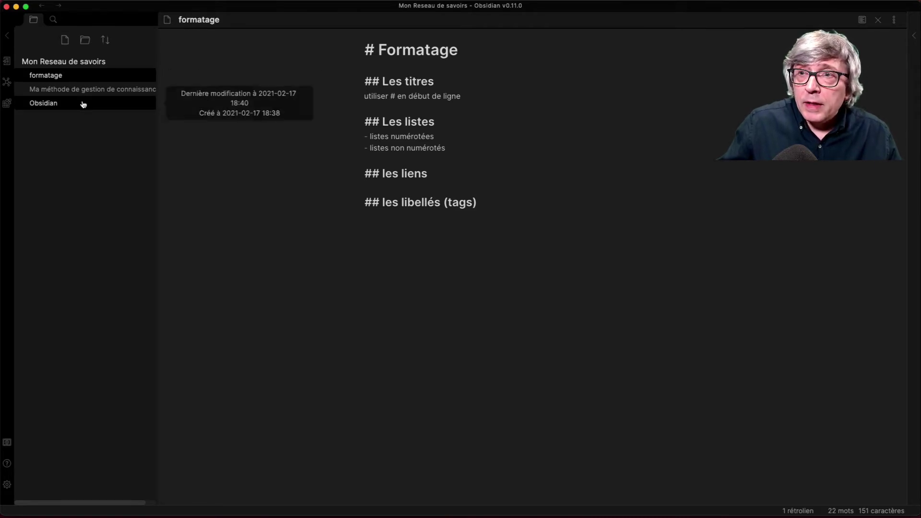
- Preview the Obsidian note, follow its formatage link, and look through the "Ma méthode de gestion de connaissance" and Obsidian notes
left_click(46, 103)
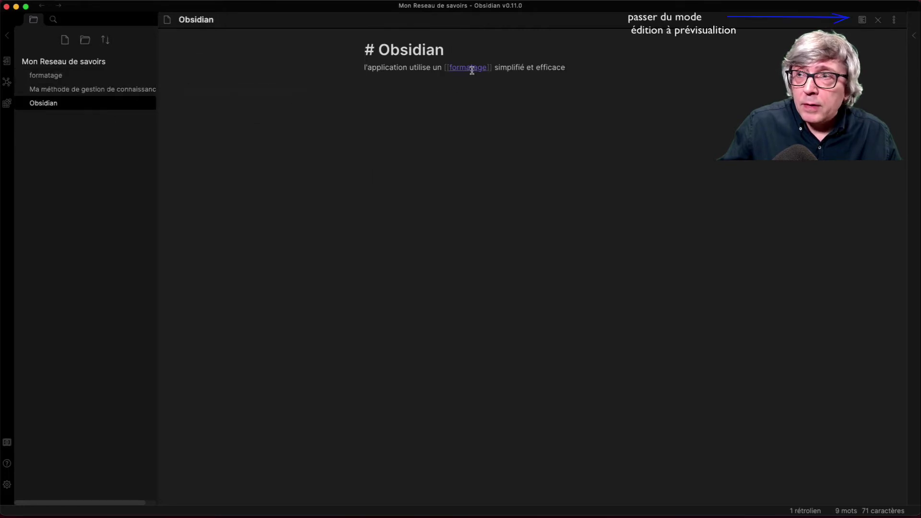
left_click(861, 19)
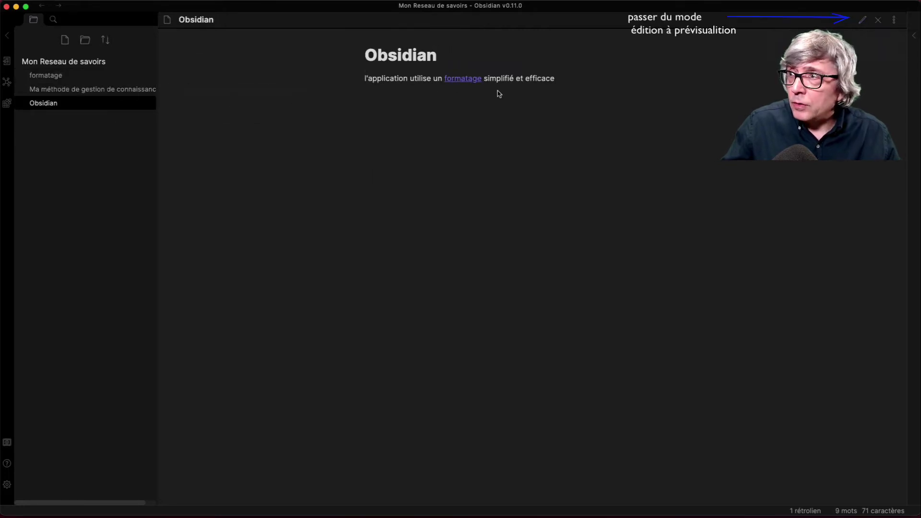
left_click(457, 79)
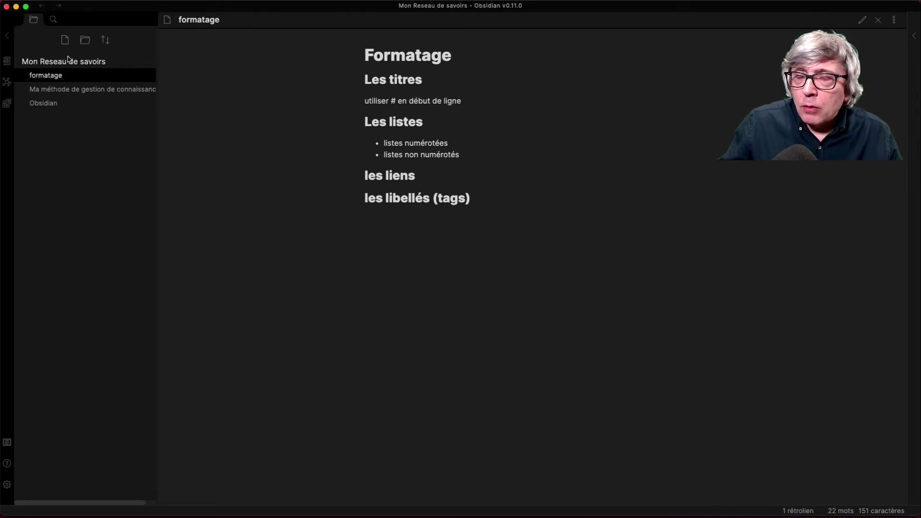
left_click(49, 91)
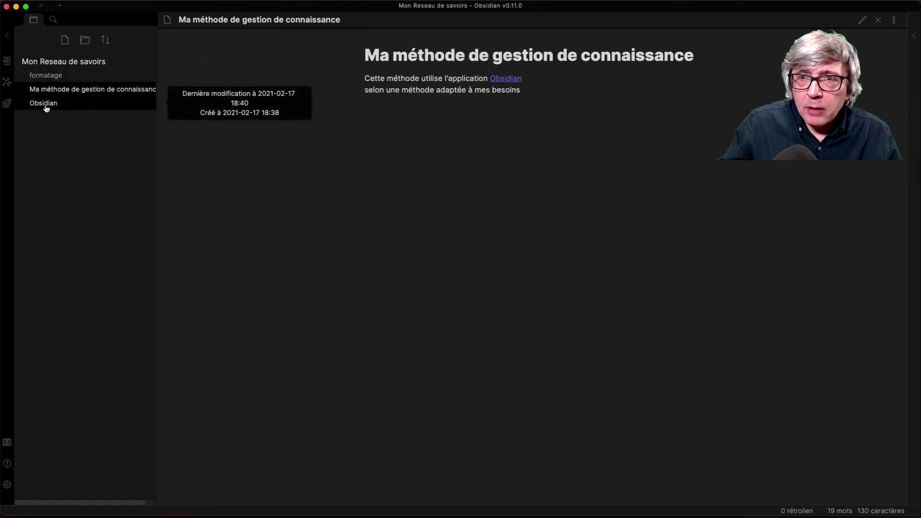
left_click(47, 108)
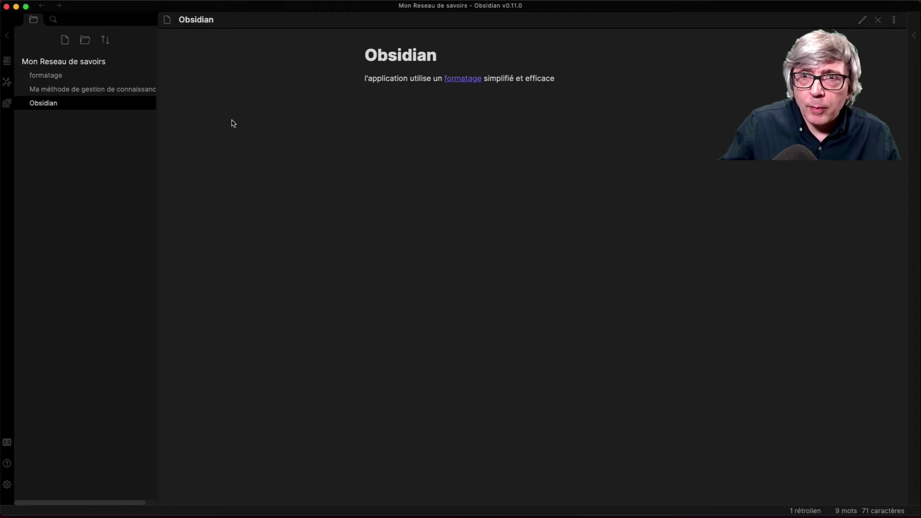
- Open the vault's graph view and move the Obsidian, formatage and "Ma méthode de gestion de connaissance" nodes to examine their links
left_click(7, 82)
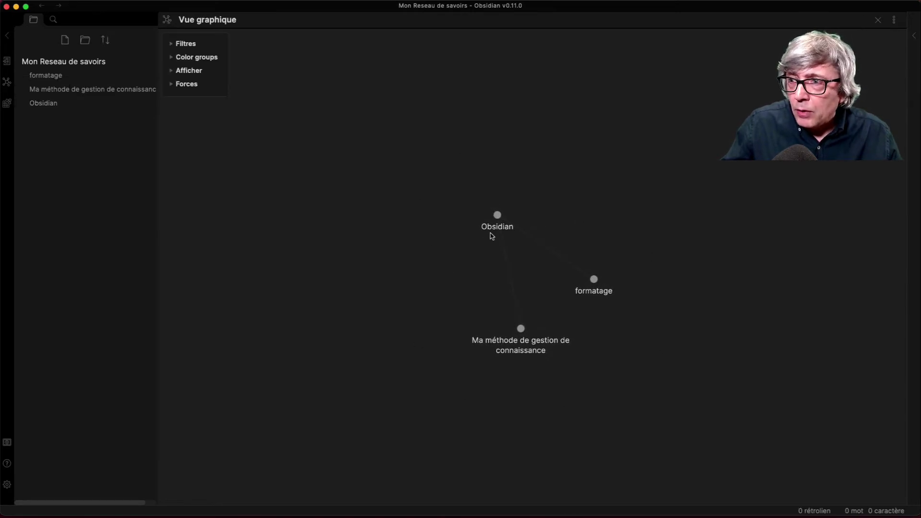
left_click_drag(497, 215, 401, 138)
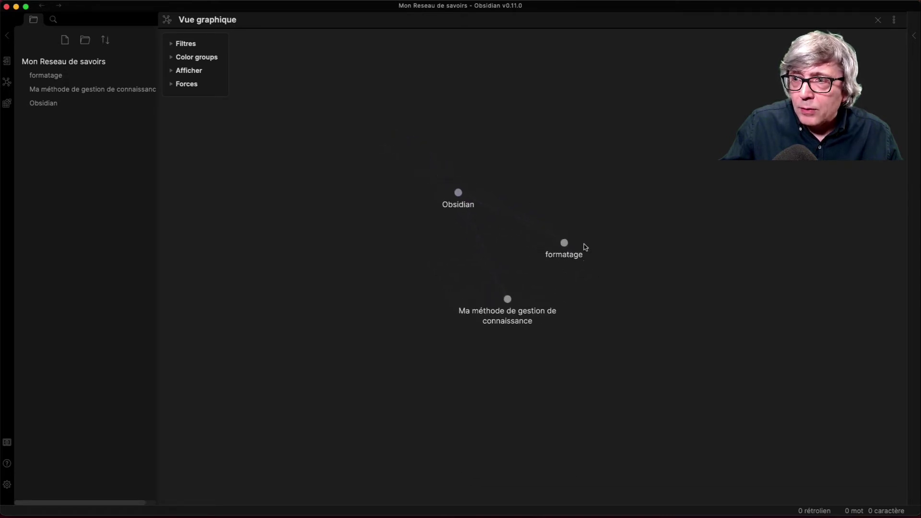
left_click_drag(575, 250, 592, 177)
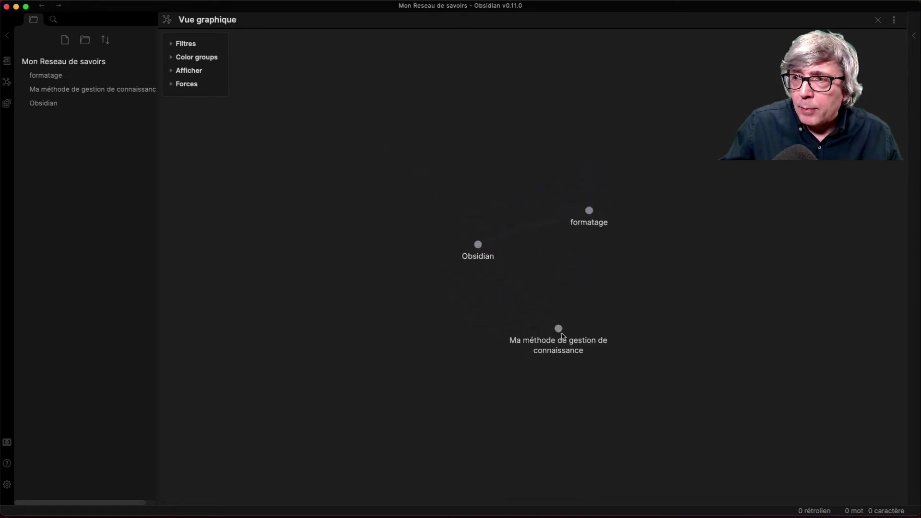
left_click_drag(562, 330, 418, 310)
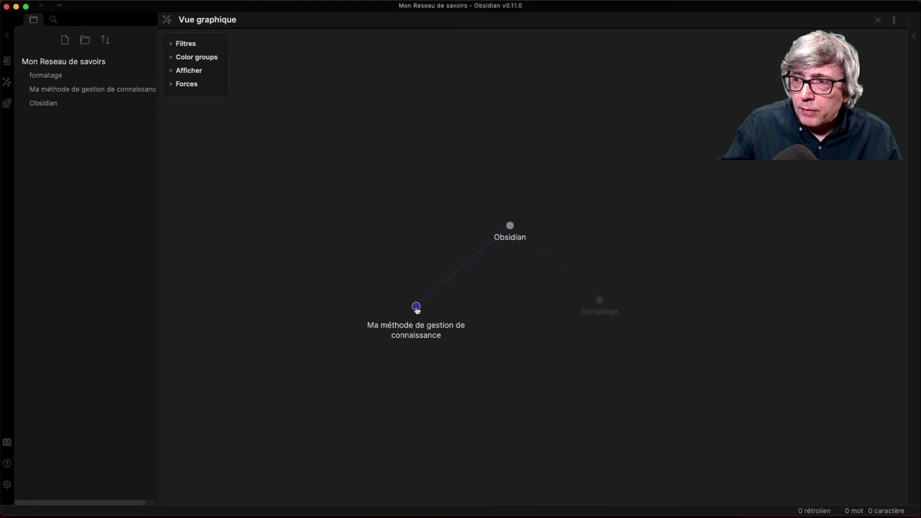
left_click_drag(525, 212, 413, 123)
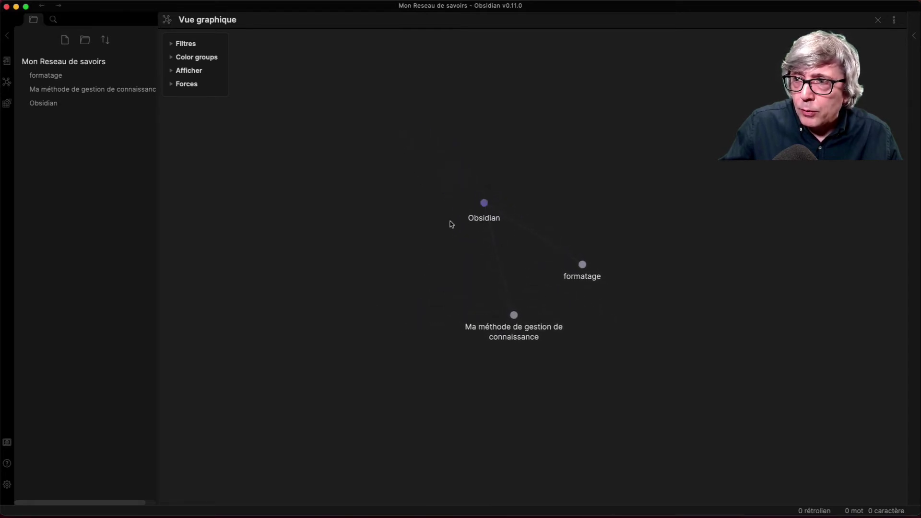
- Open the Obsidian note from the graph and write "voir memento" below its text, after a blank line
left_click(485, 204)
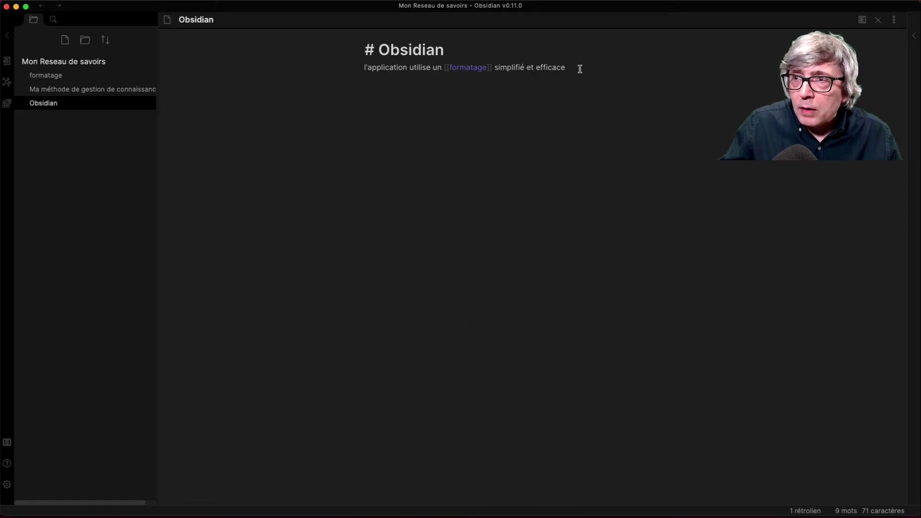
key("Return")
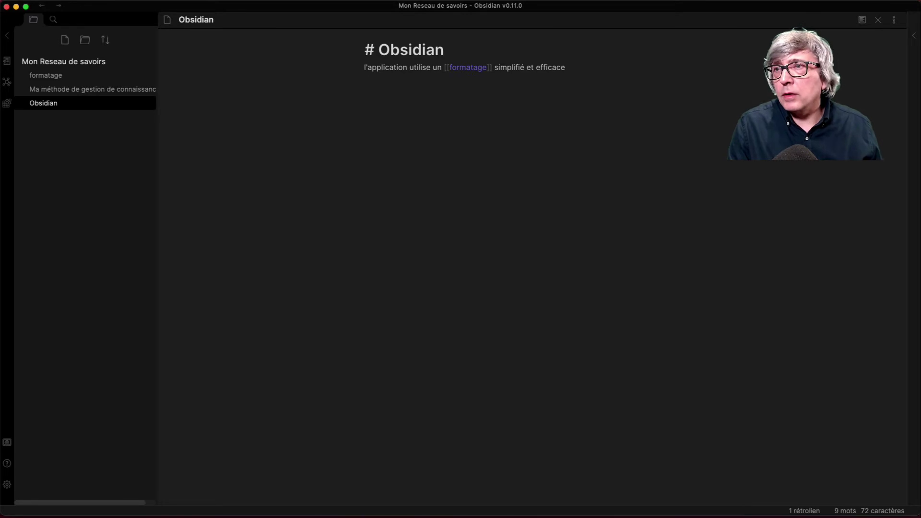
key("Return")
type("voir ")
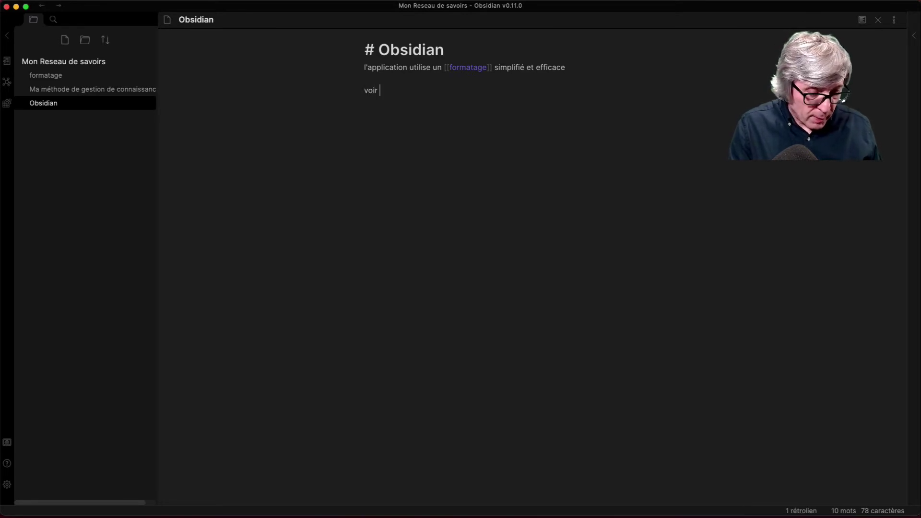
type("memento")
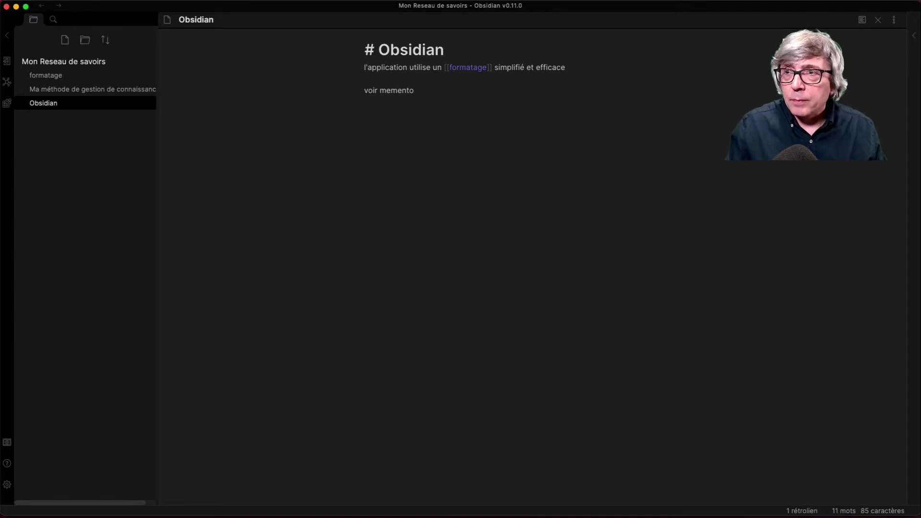
- Turn the word "memento" into an internal link and follow it to create the memento note
double_click(396, 91)
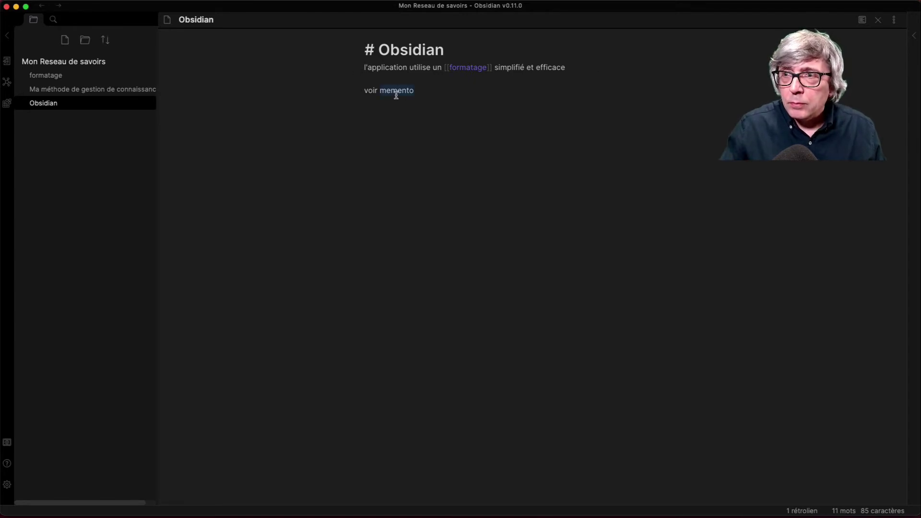
type("[[")
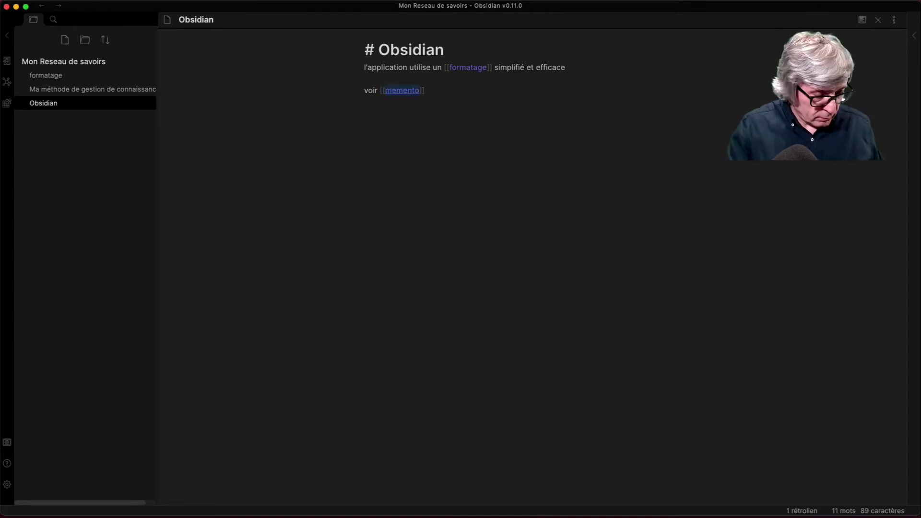
left_click(397, 92)
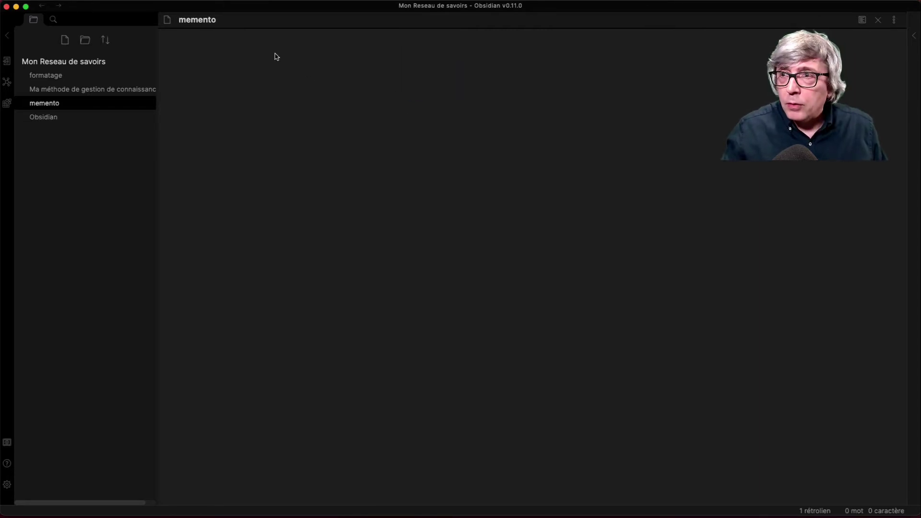
- Write the level-1 title "Memento" and the level-2 heading "organisation des fichiers" in the memento note, separated by a blank line
type("# ")
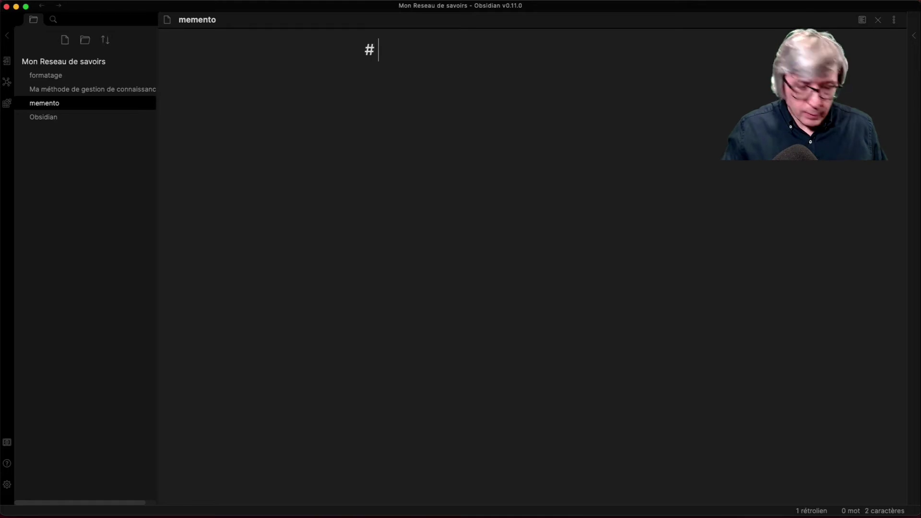
type("Memento  ")
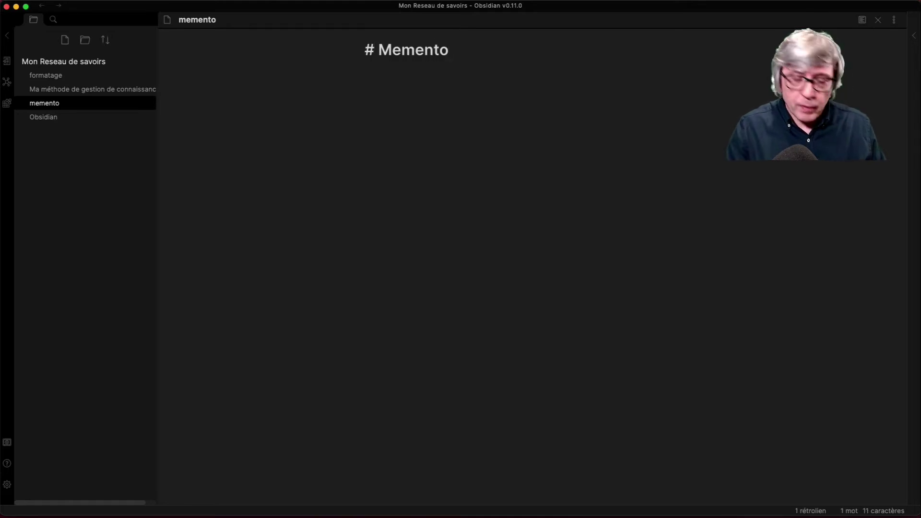
type("##")
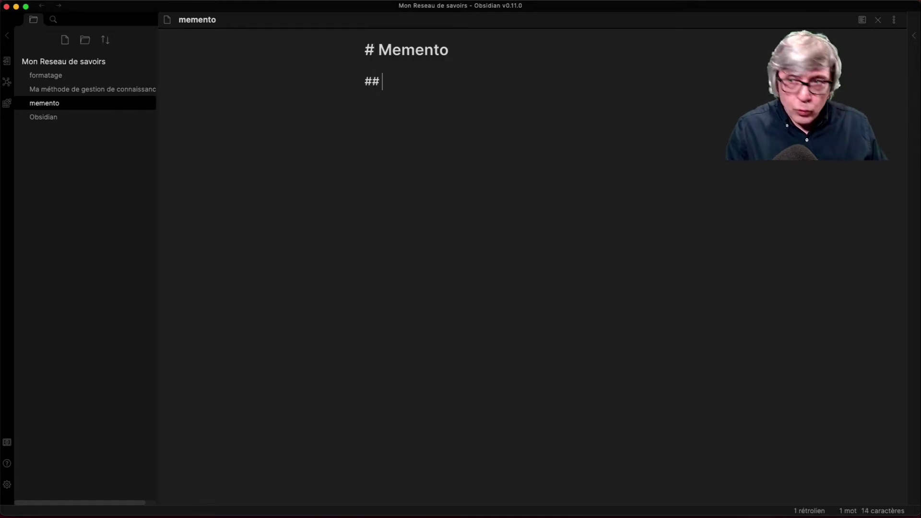
type(" organisation")
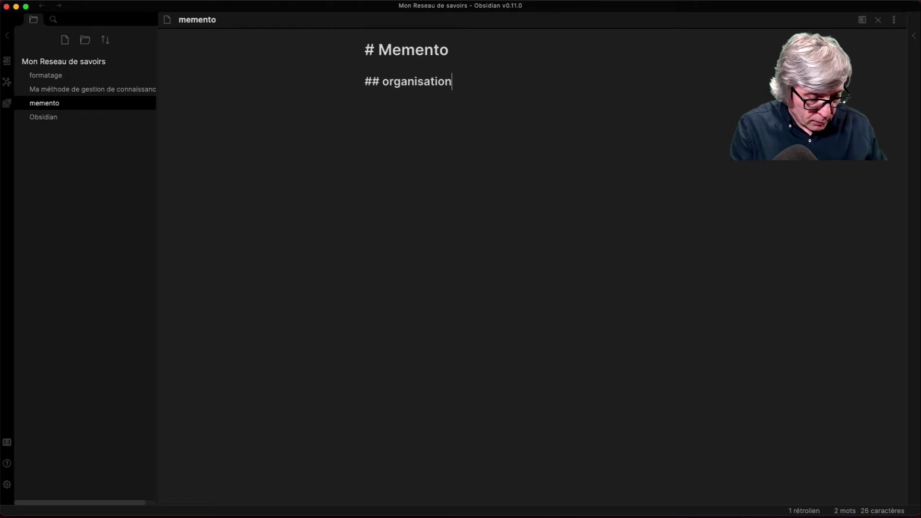
type(" des fichie")
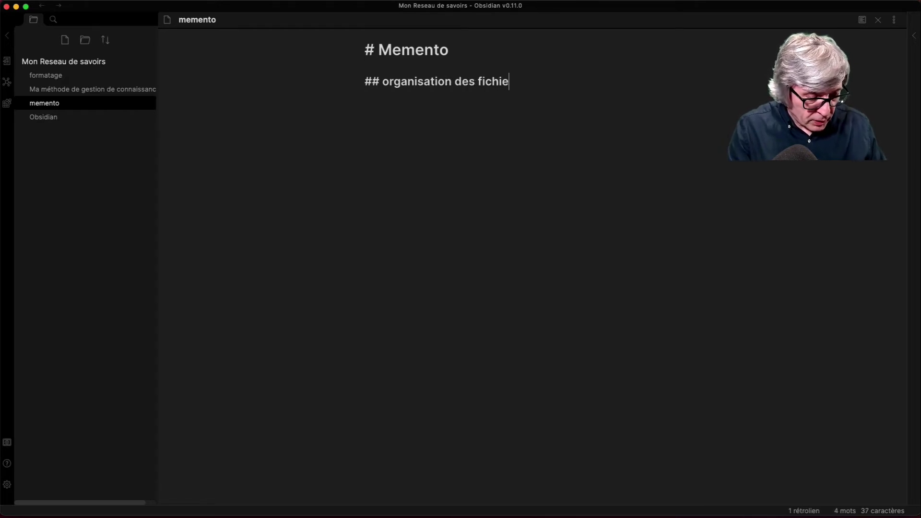
type("rs")
key("Return")
key("Return")
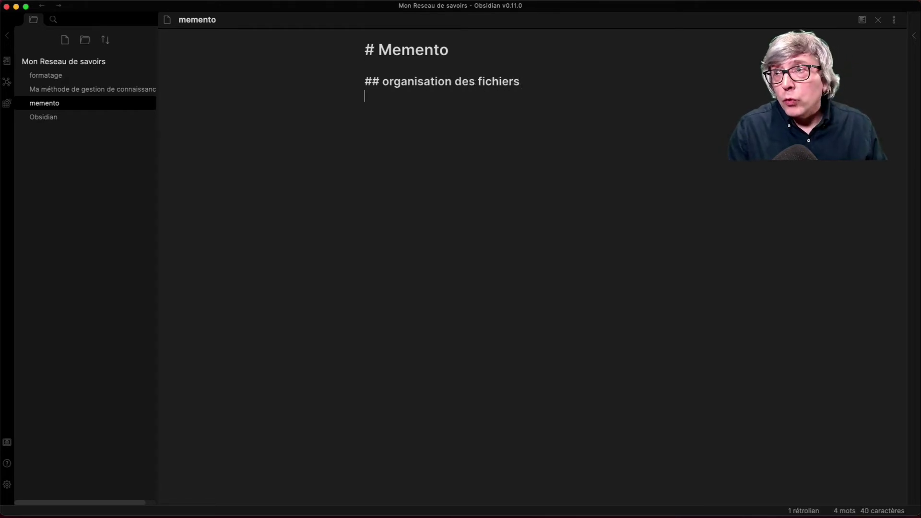
- Add the level-2 heading "raccourcis clavier" below the "organisation des fichiers" heading
type("## r")
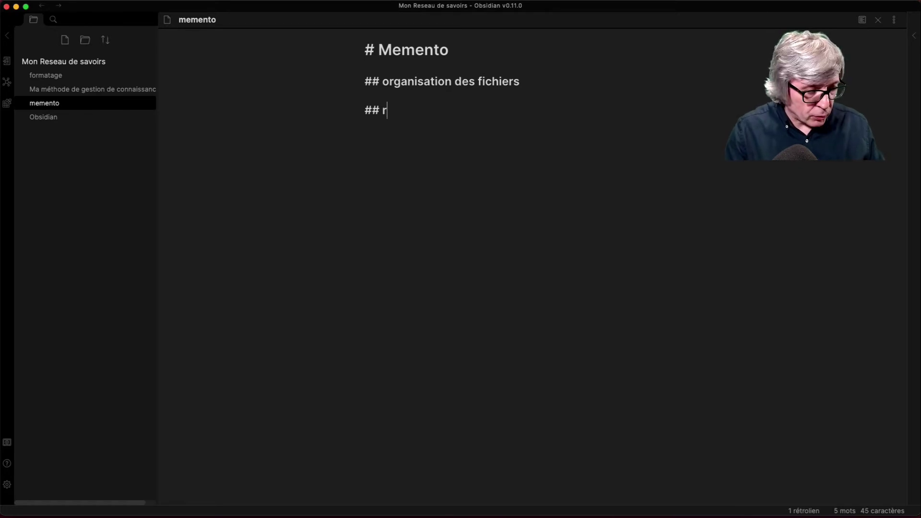
type("accourcis")
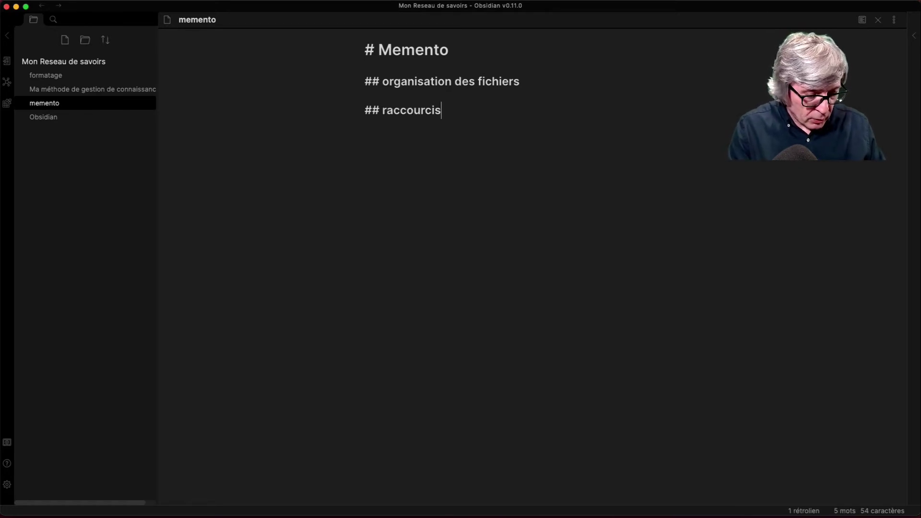
type(" clavier")
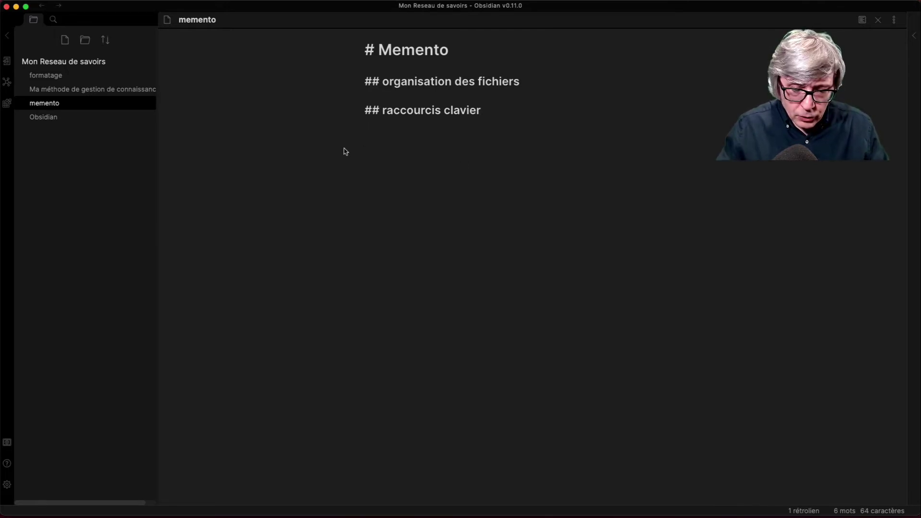
- Write the bulleted item "⌘ N : crée une nouvelle note" under the "raccourcis clavier" heading
type("-")
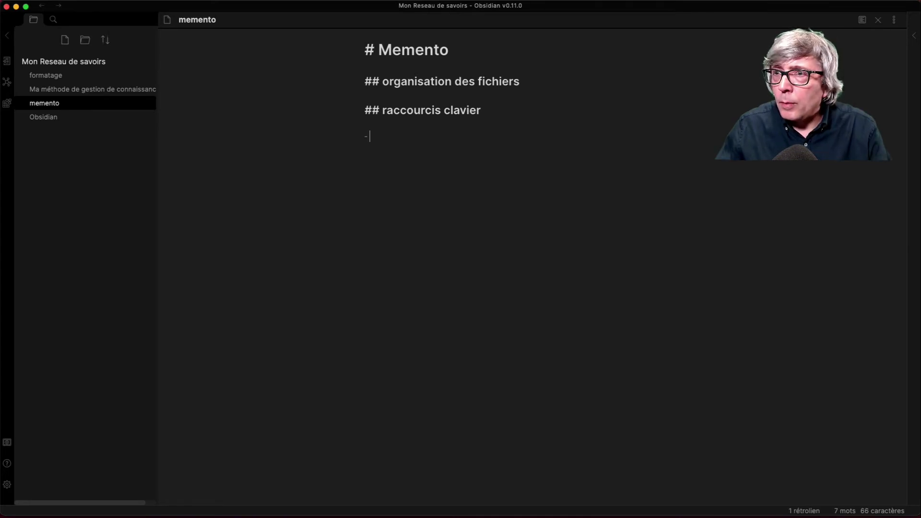
type(" ⌘")
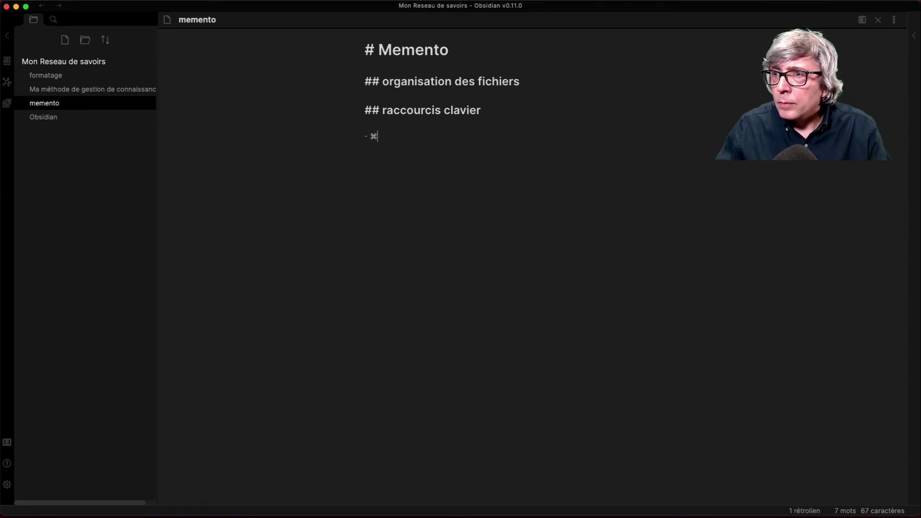
type(" N :")
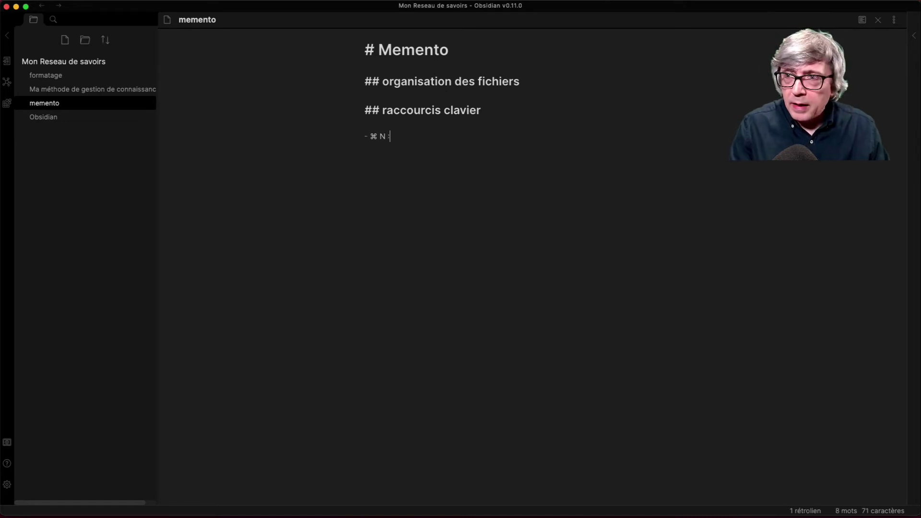
type(" crée un")
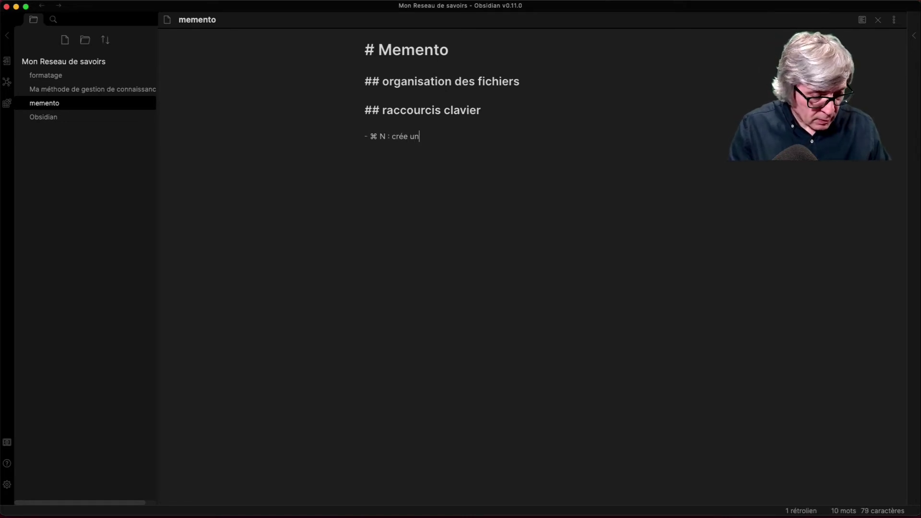
type("e nouvelle ")
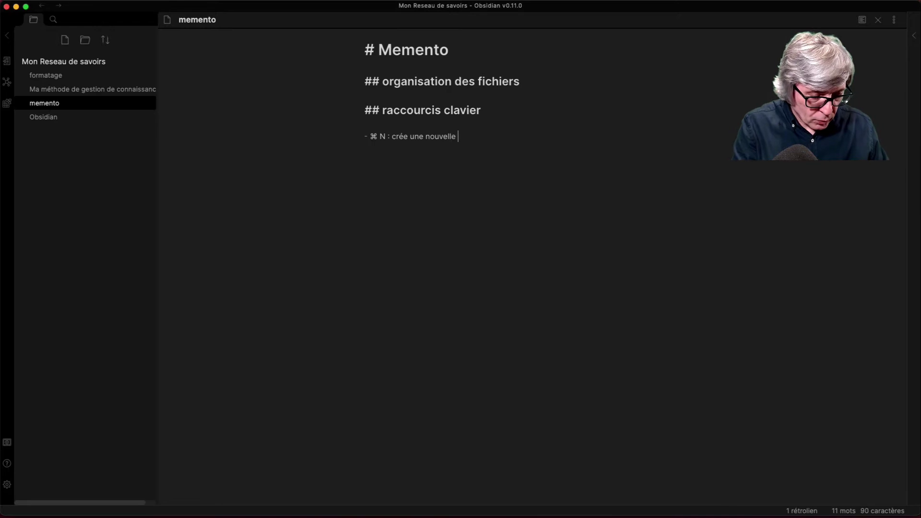
type("note")
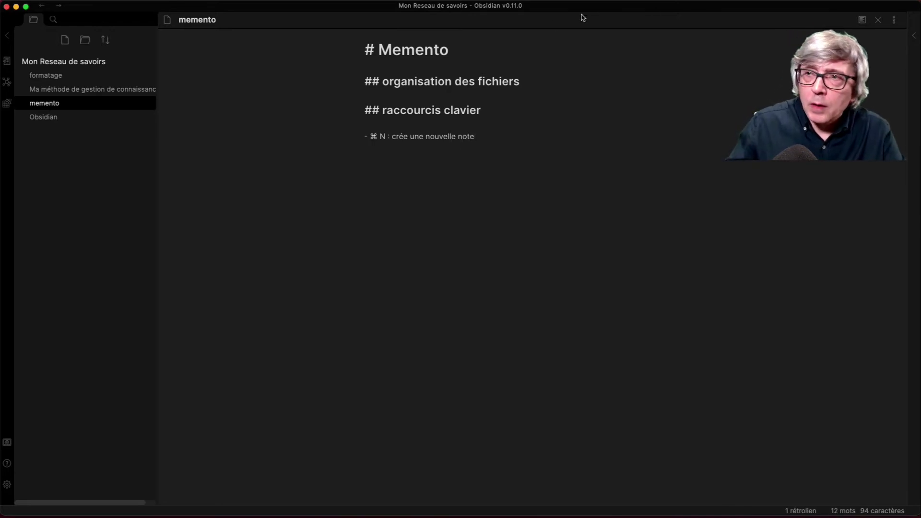
- Extend the level-1 title of the memento note to "Memento Obsidian"
left_click(455, 61)
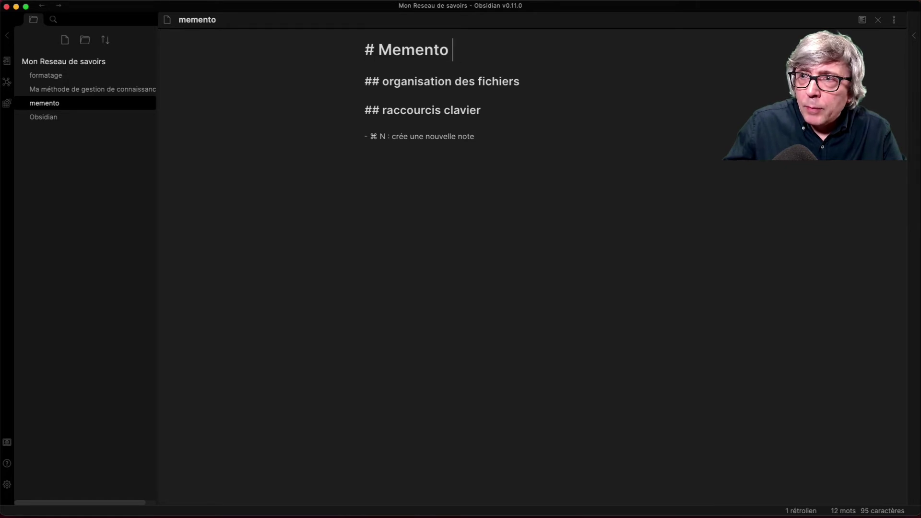
type("Ob")
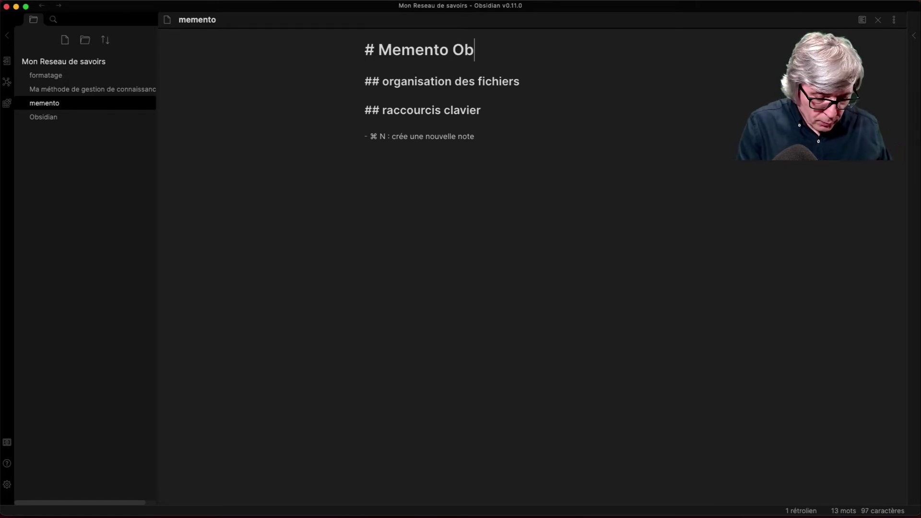
type("sidian")
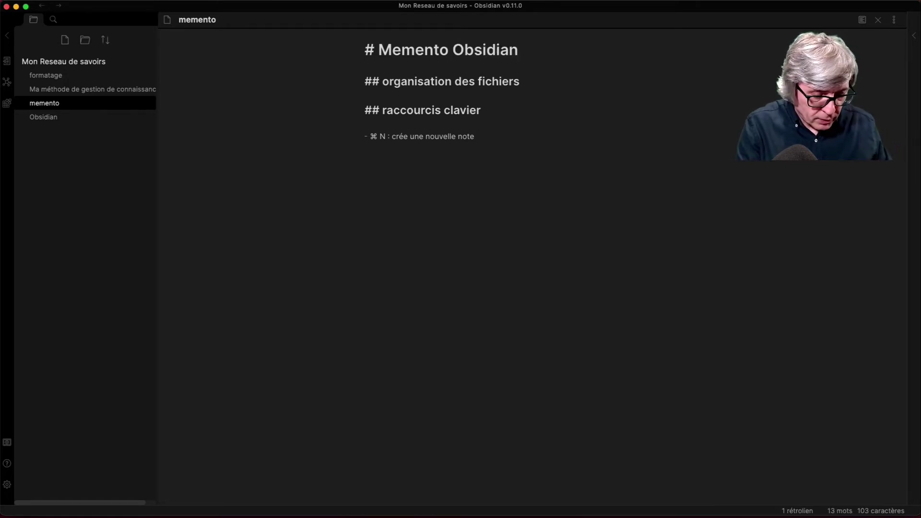
- Add the line "voir [[Obsidian]]" directly below the title, with Obsidian as an internal link to the existing note
key("Return")
type("voi")
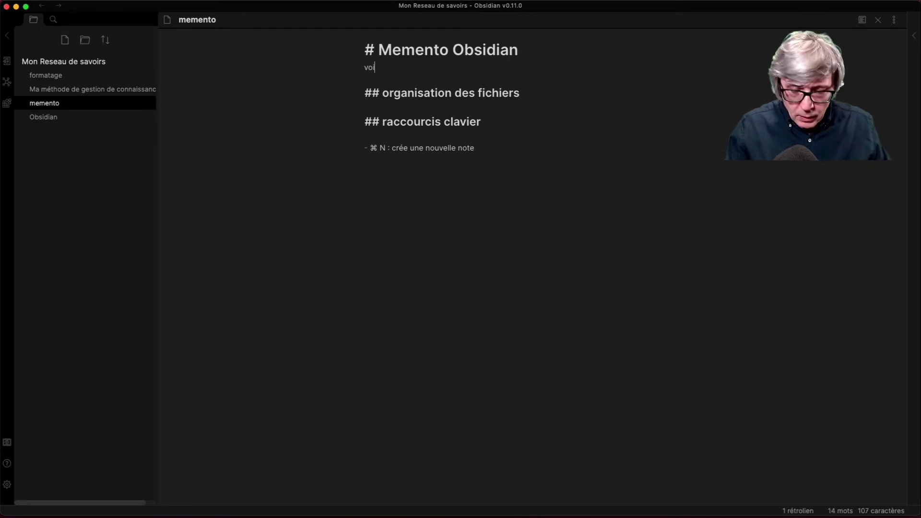
type("r [[")
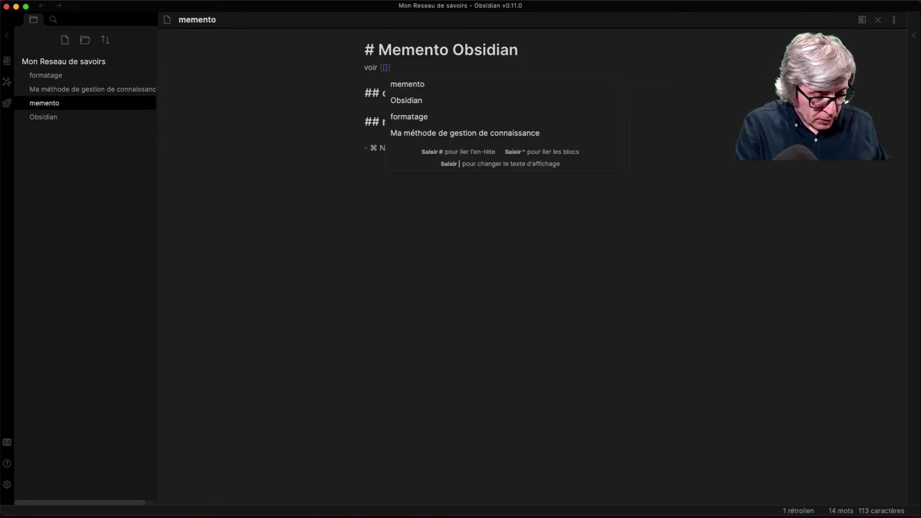
type("obs")
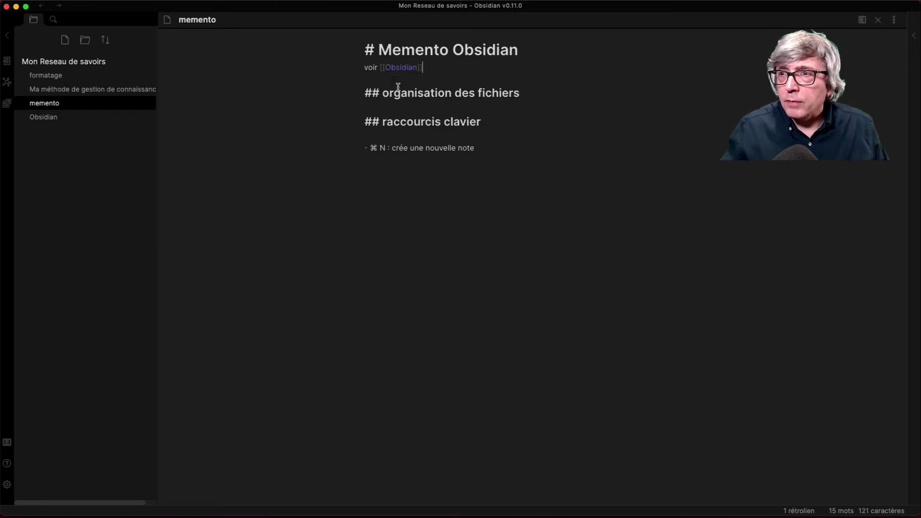
left_click(398, 88)
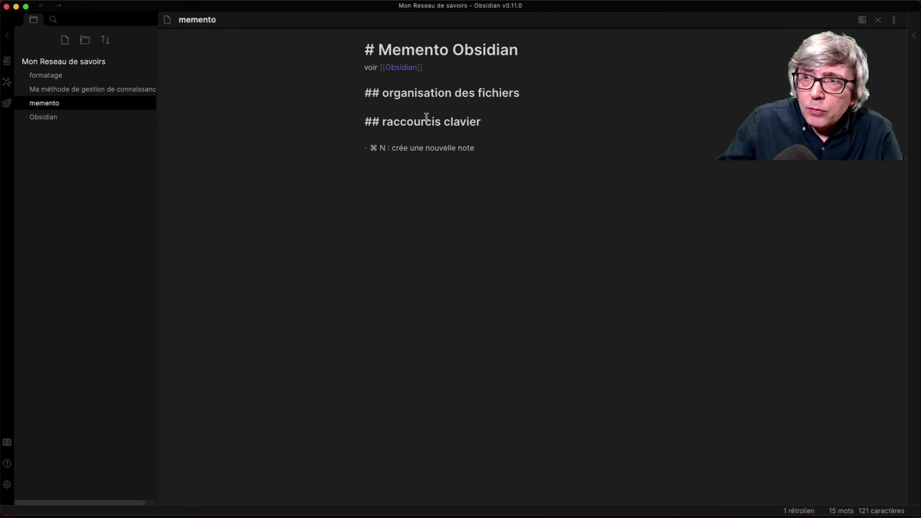
type("[[")
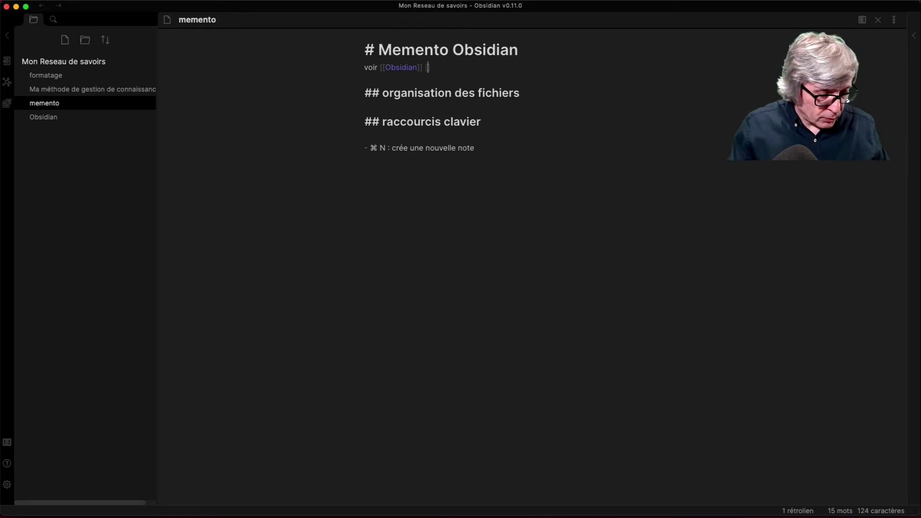
type("f")
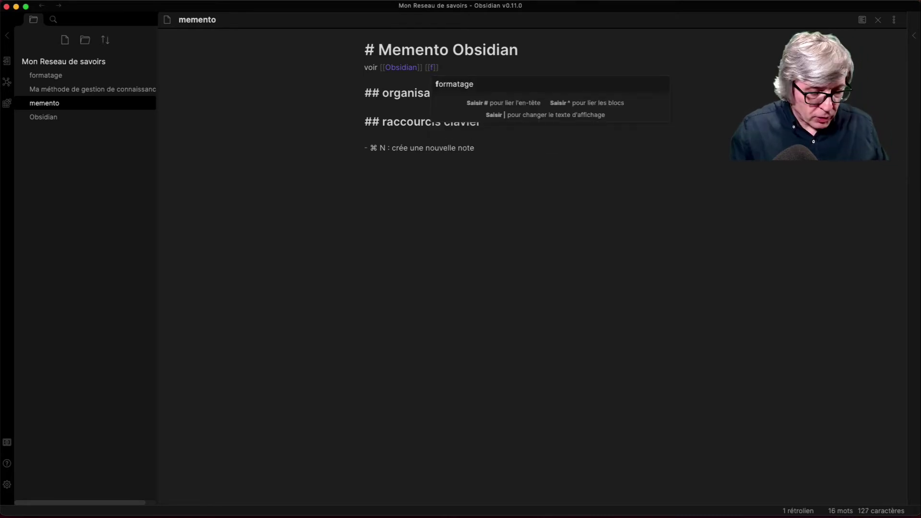
left_click(449, 70)
left_click_drag(434, 70, 427, 71)
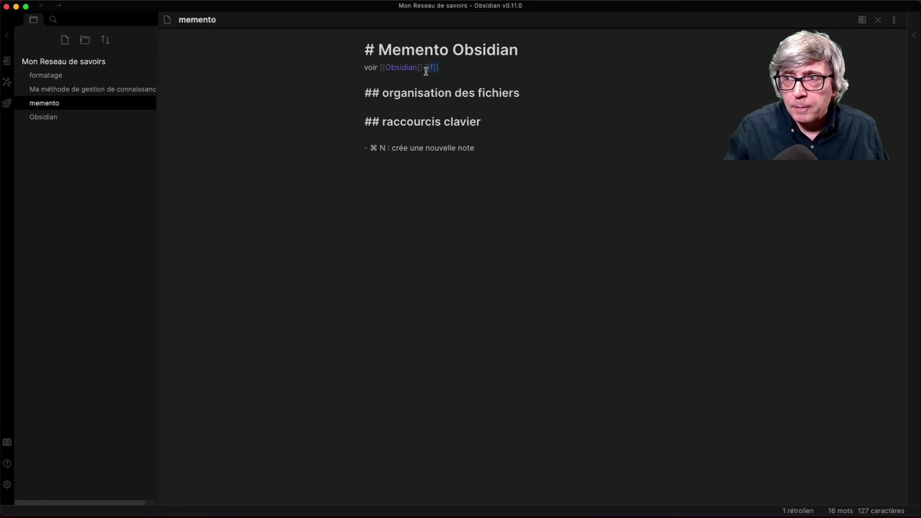
key("BackSpace")
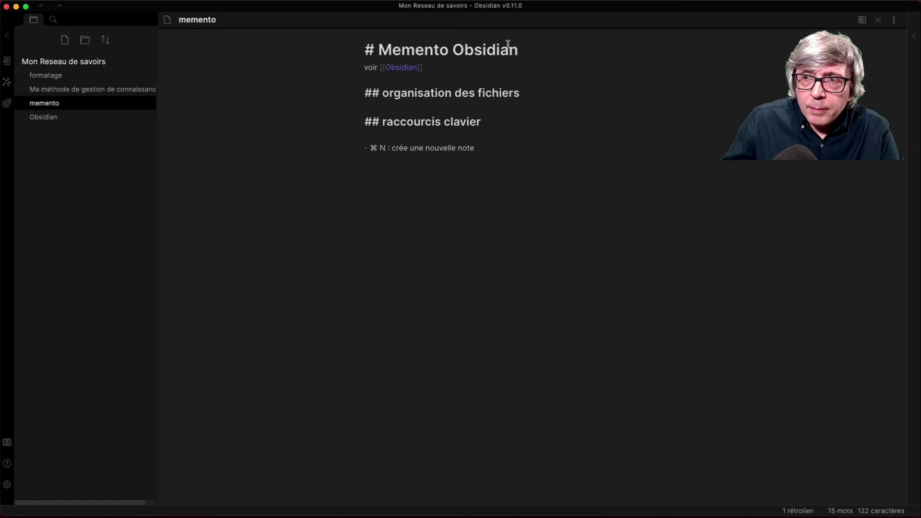
- Examine the links between the notes in the graph view, visiting the Obsidian note from its node and returning to the graph
left_click(7, 90)
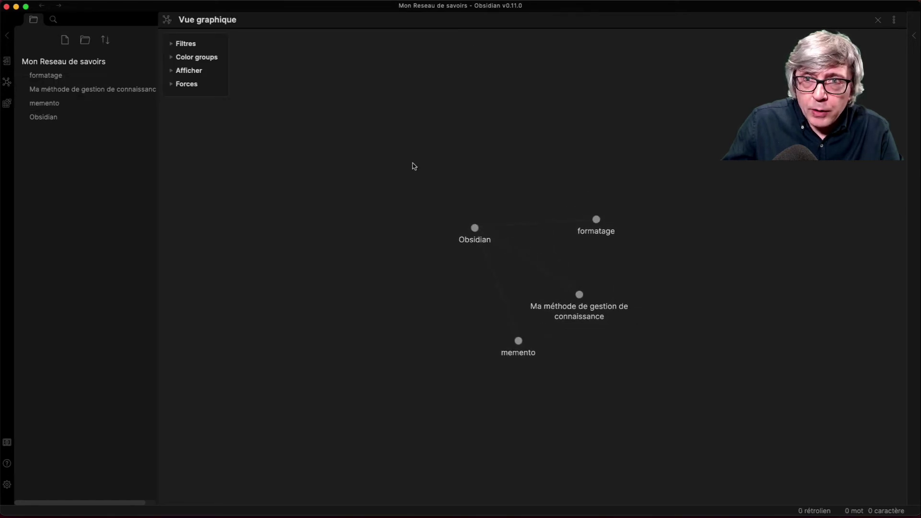
left_click(478, 233)
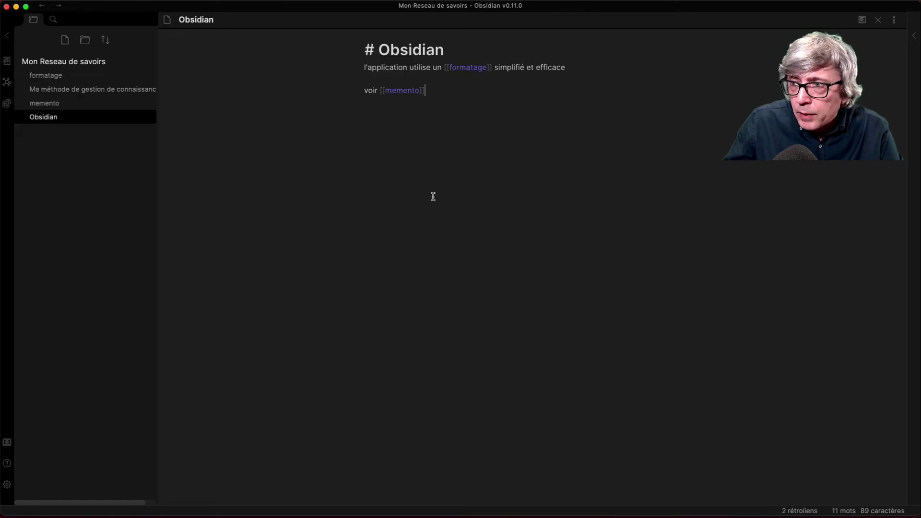
left_click(7, 86)
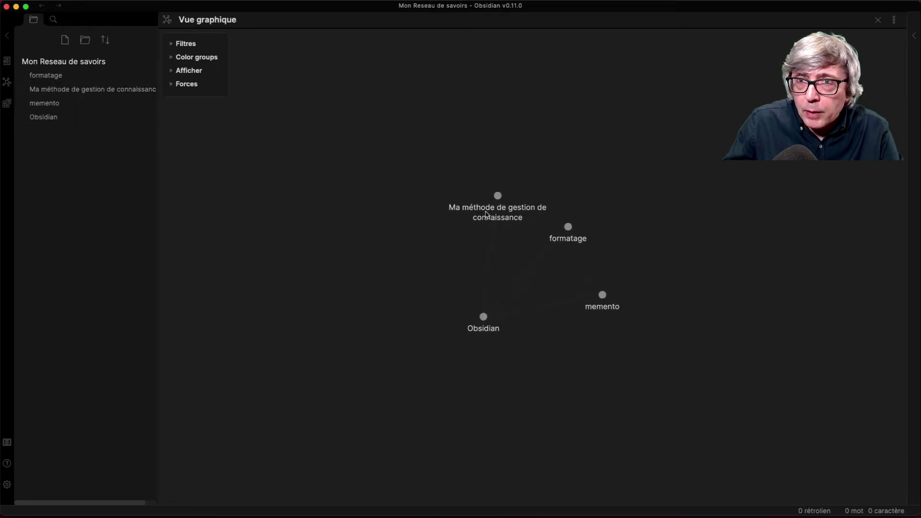
scroll(432, 269, "down", 5)
left_click_drag(406, 226, 454, 298)
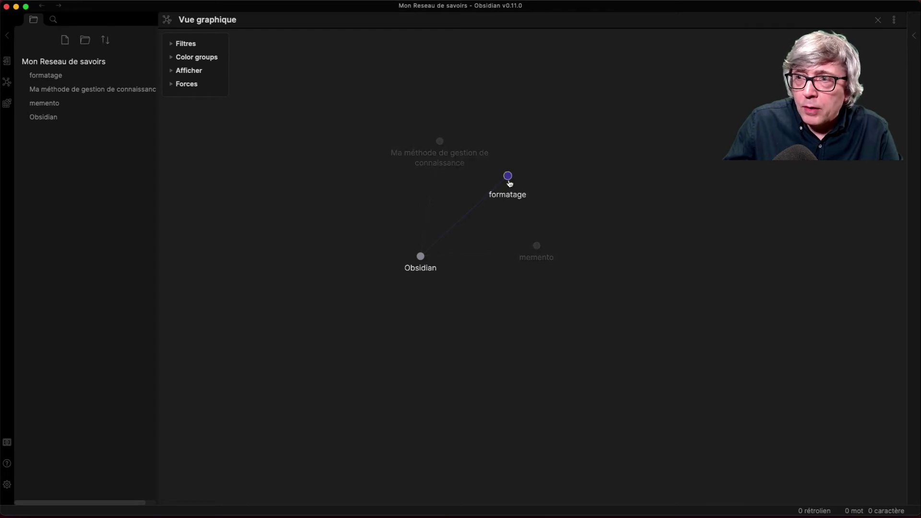
- Open "Ma méthode de gestion de connaissance" from the graph in reading mode and follow its links through Obsidian to formatage
left_click(440, 142)
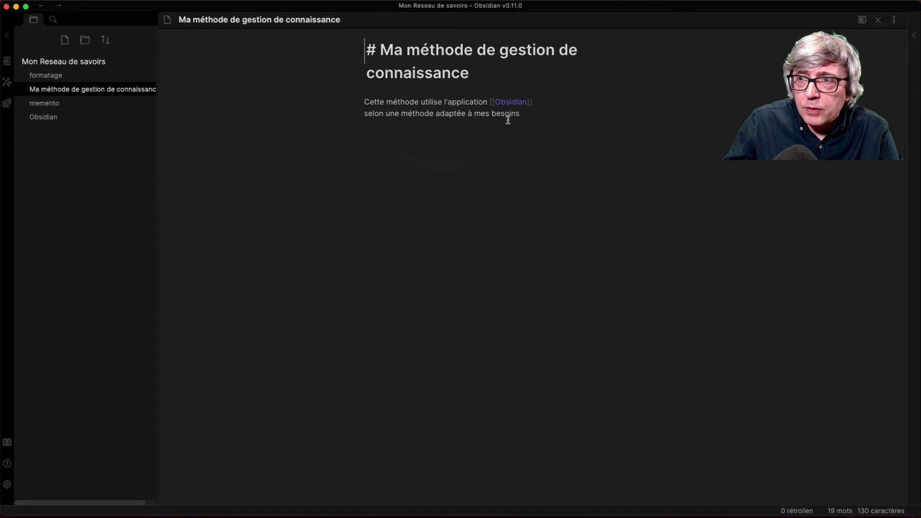
left_click(862, 20)
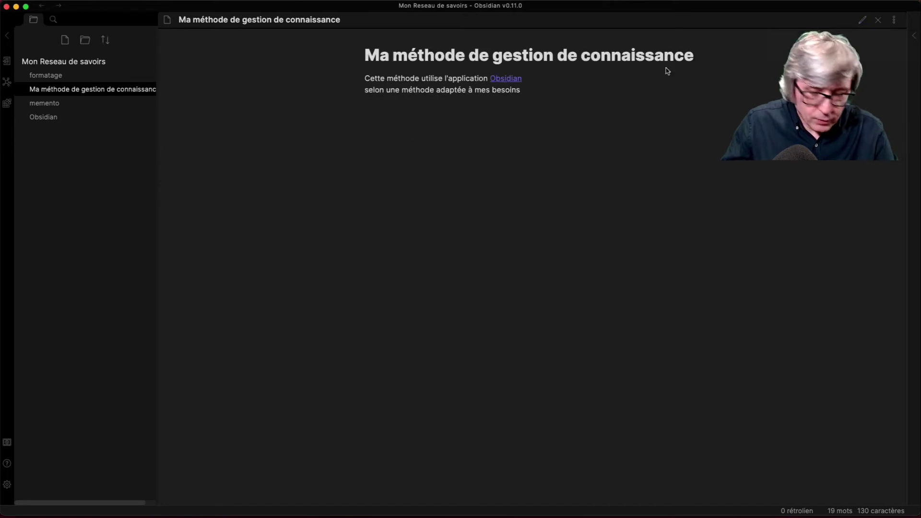
left_click(500, 82)
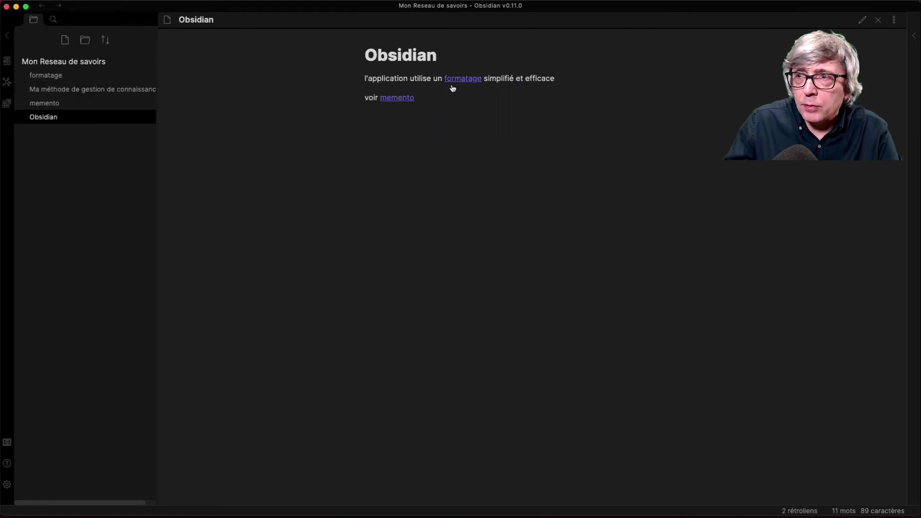
left_click(453, 82)
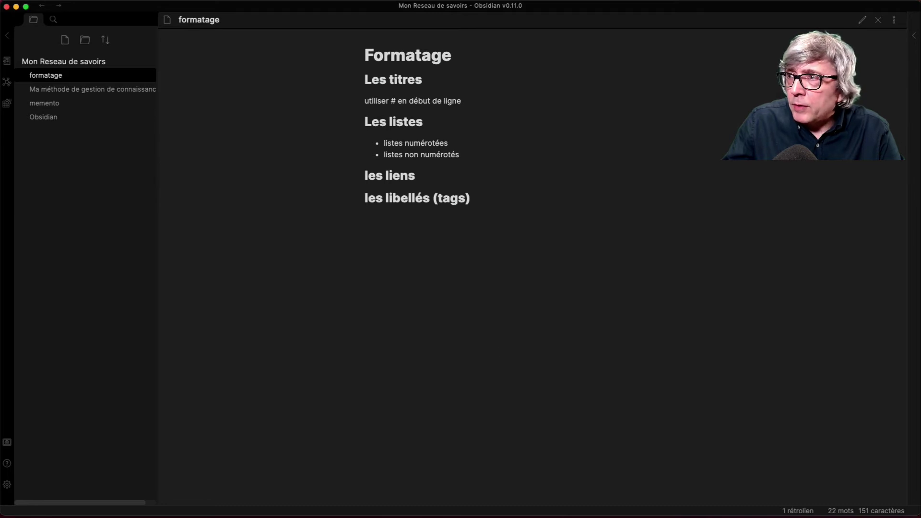
- Open the backlinks of the formatage note and follow them to Obsidian and back, ending in the graph view
left_click(894, 20)
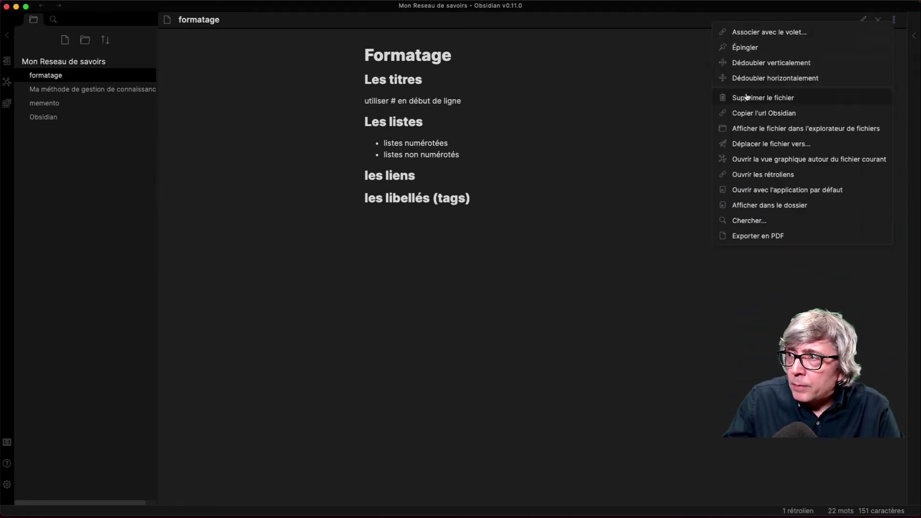
left_click(734, 175)
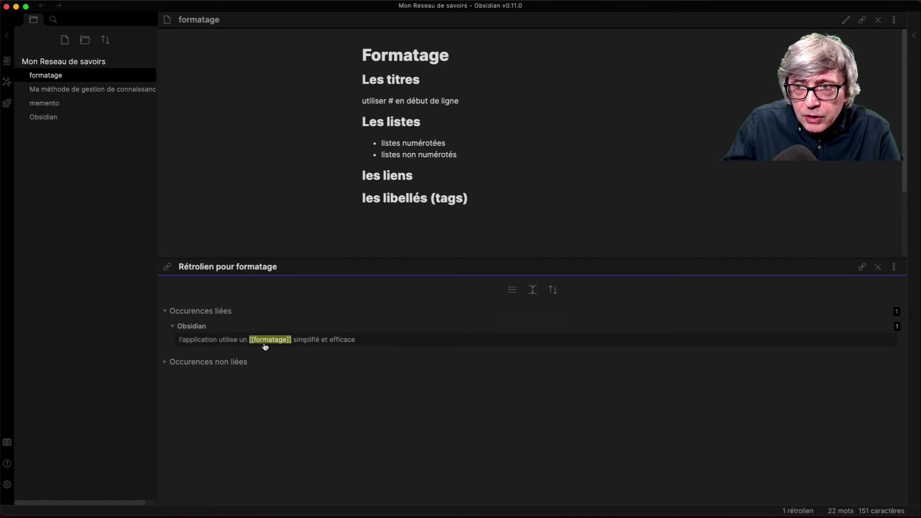
left_click(194, 330)
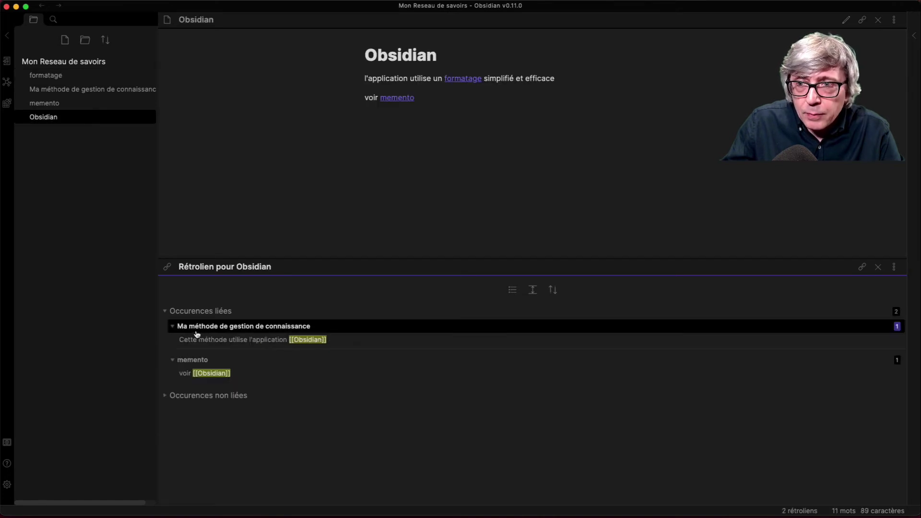
left_click(457, 81)
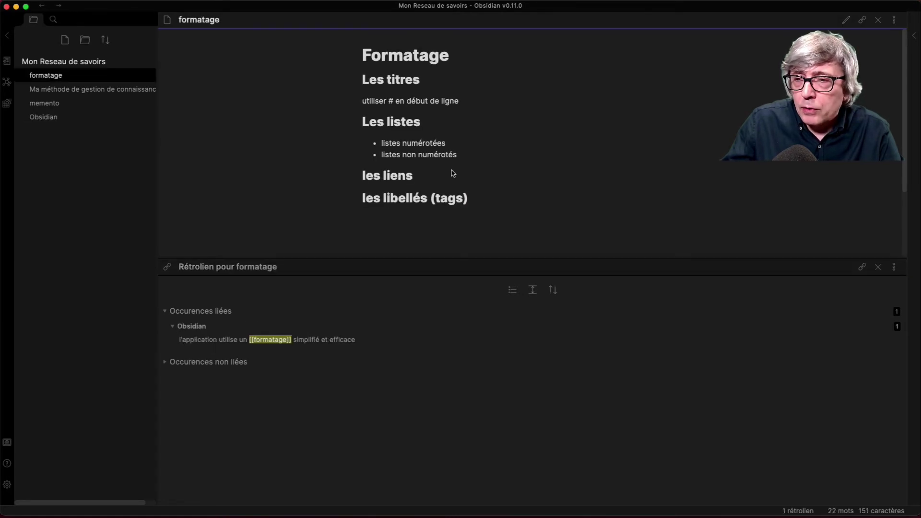
left_click(7, 84)
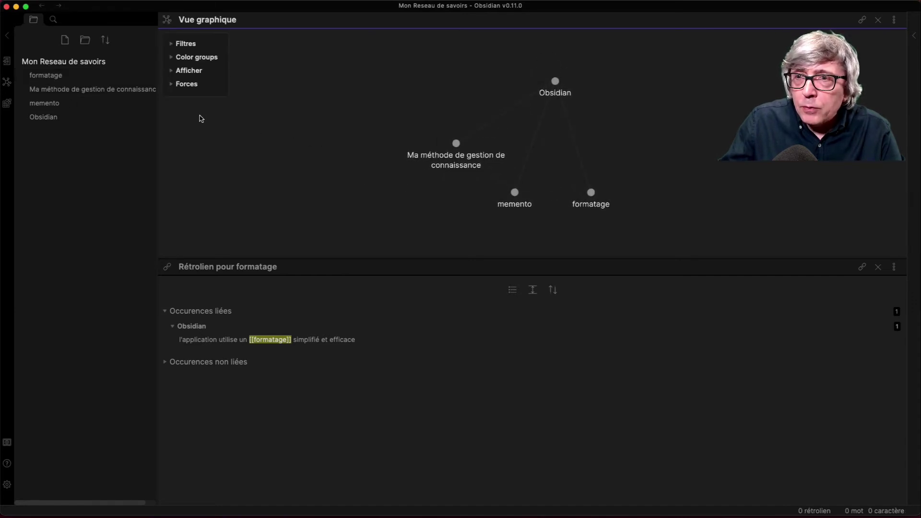
- Open the formatage note for editing and insert the internal link "[[Formatter les titres]]" on a new line under the "Les titres" heading
left_click(46, 78)
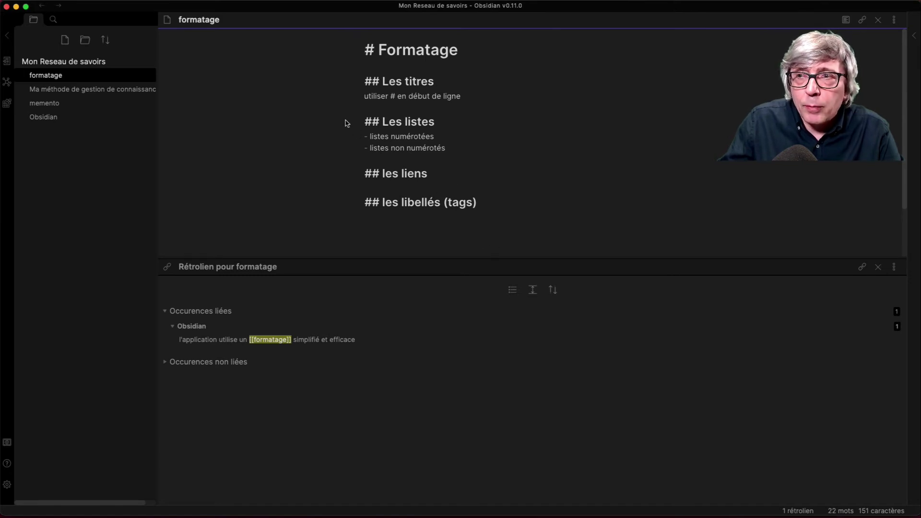
left_click(359, 99)
key("Return")
type("[[")
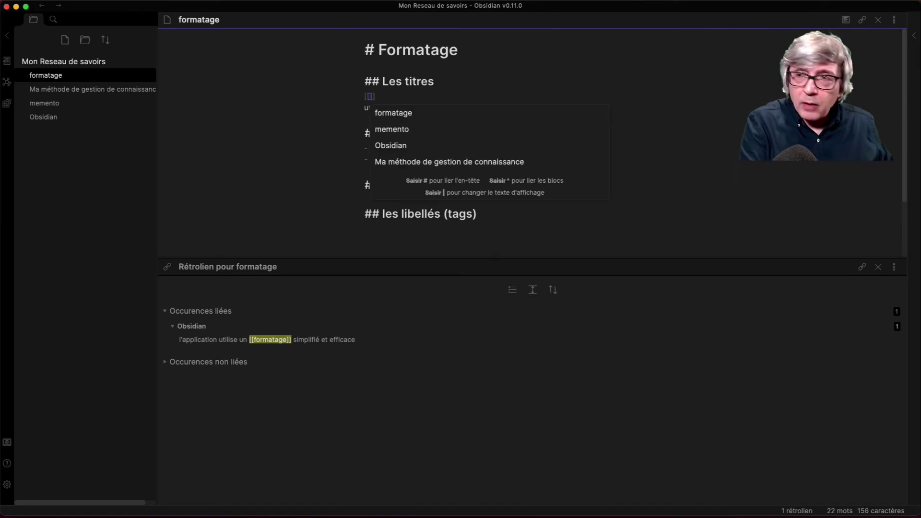
type("Formatt")
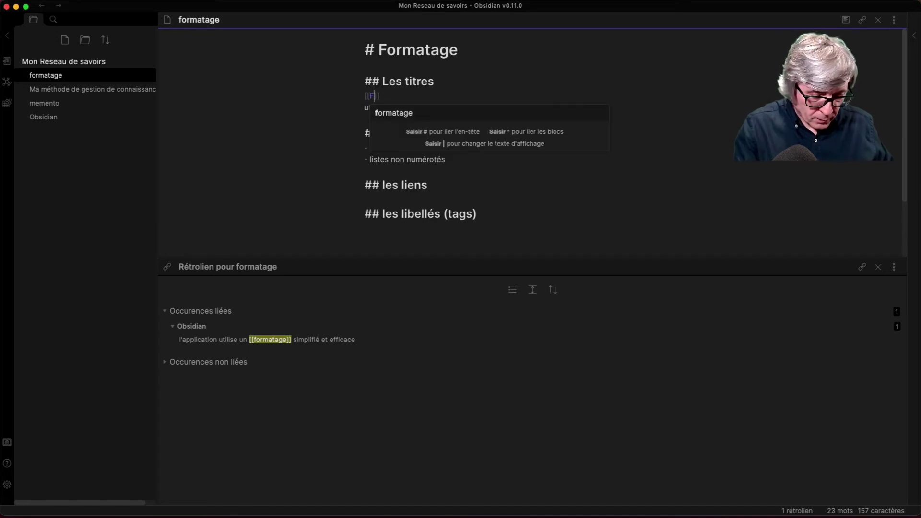
type("er les titre")
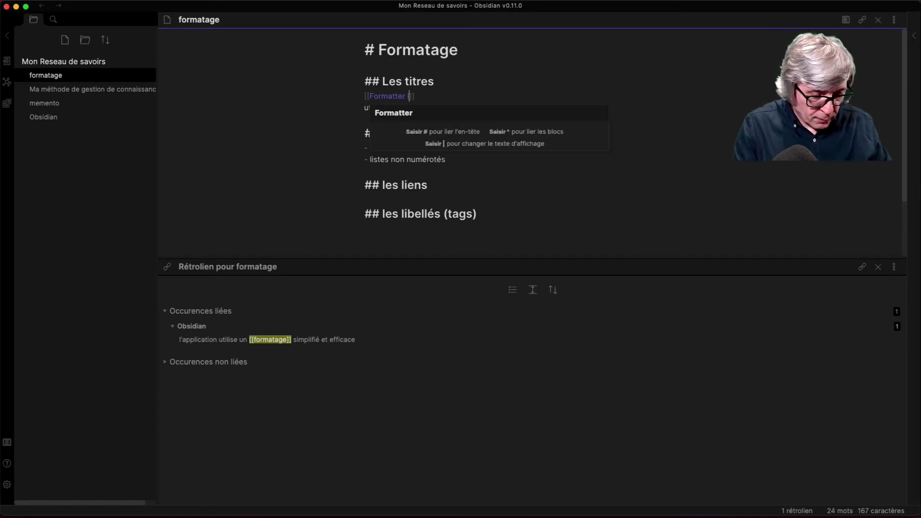
type("s")
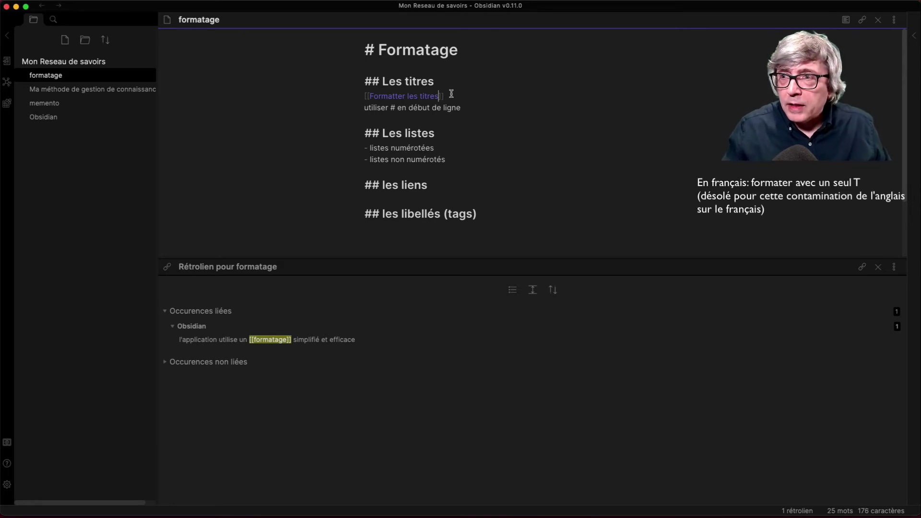
- Move the line "utiliser # en début de ligne" from formatage into a new note created by following the "Formatter les titres" link
left_click_drag(361, 110, 463, 110)
key("super+c")
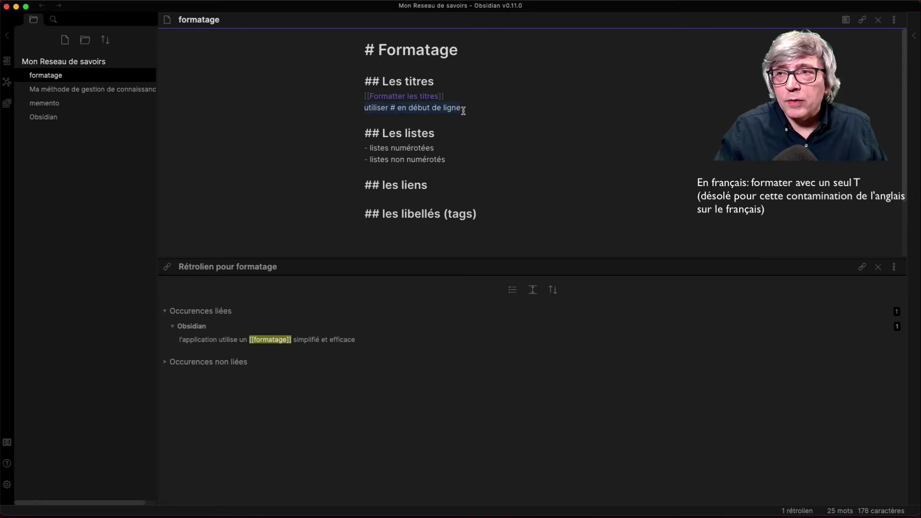
key("BackSpace")
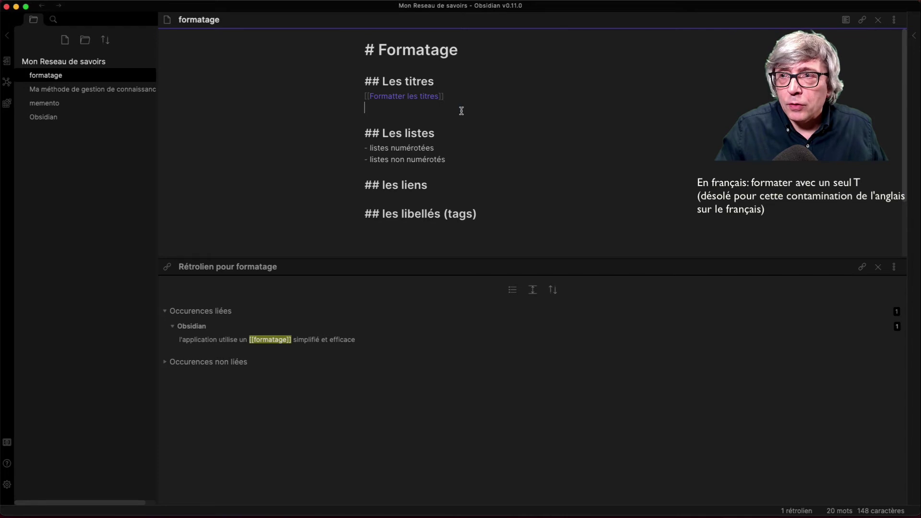
left_click(394, 97)
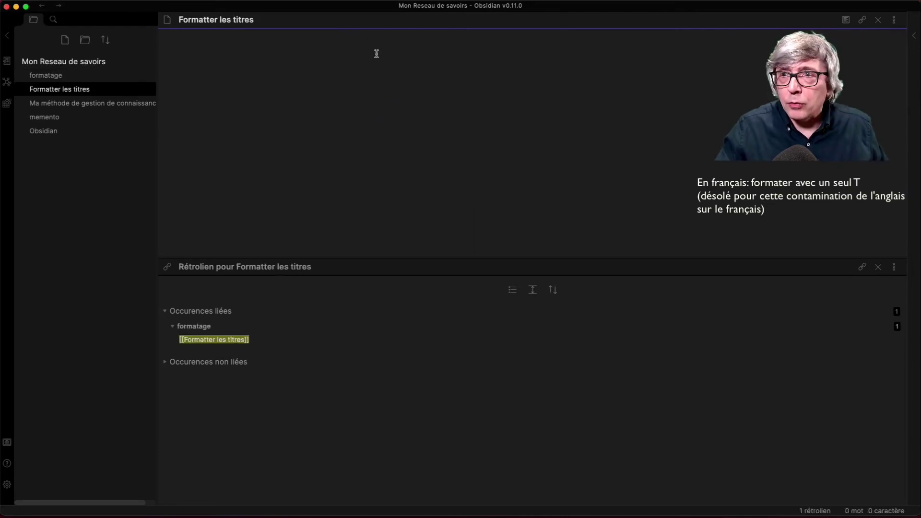
key("super+v")
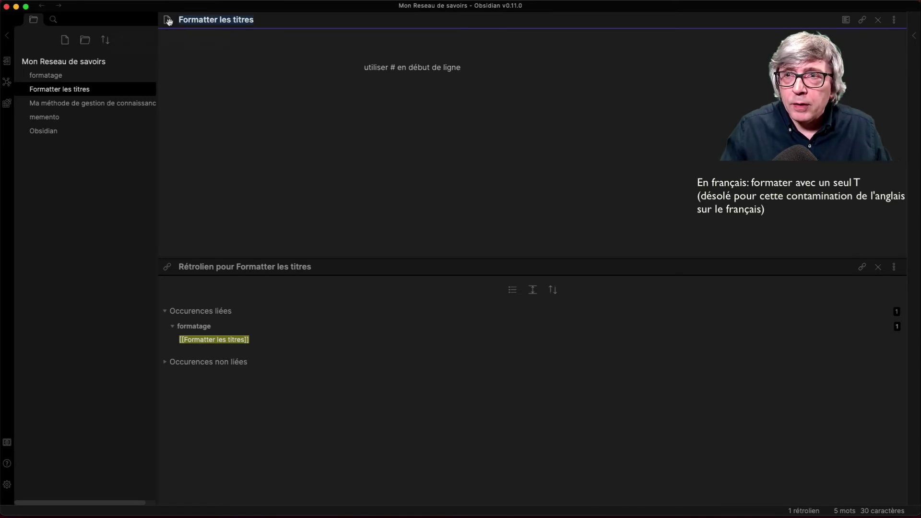
- Add the level-1 title "Formatter les titres" above the moved line in the new note
left_click(380, 49)
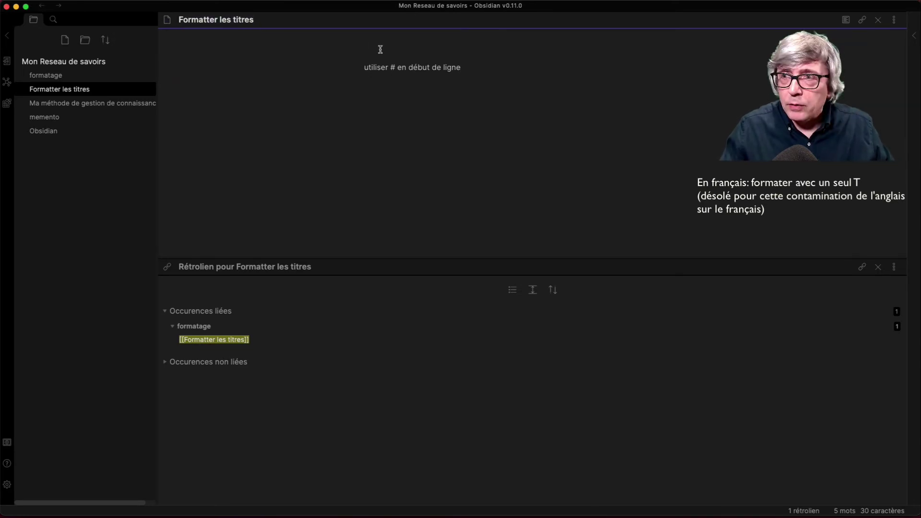
type("#")
type("Formatter les titres")
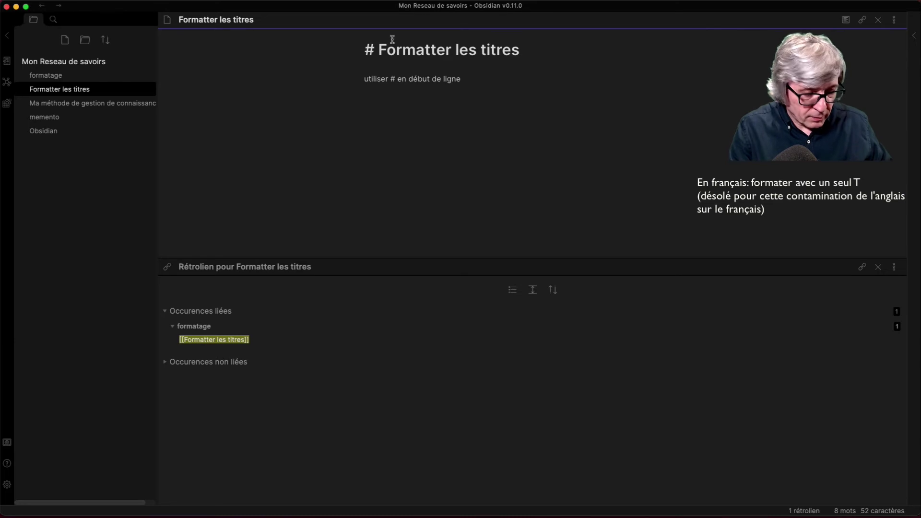
- Add the lines "titre de niveau 1: #" and "titre de niveau 2: ##" below the existing text of the Formatter les titres note
left_click(478, 85)
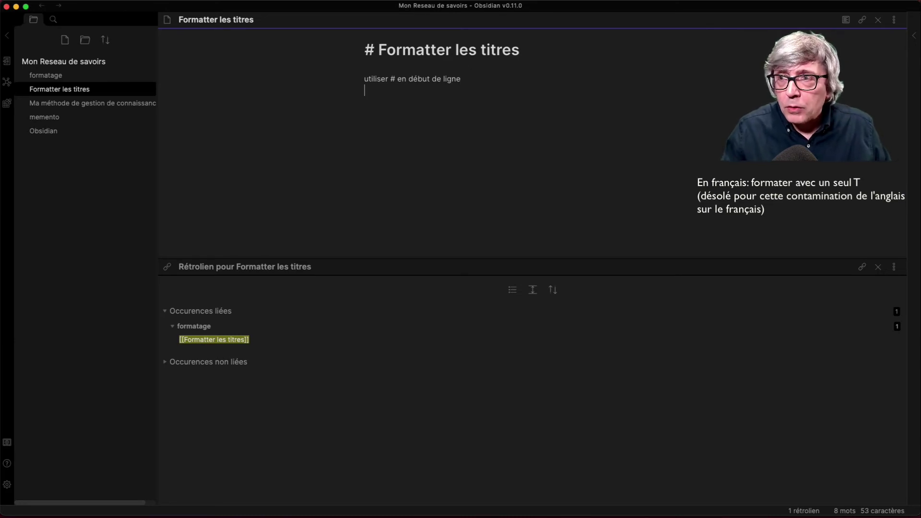
type("titre de n")
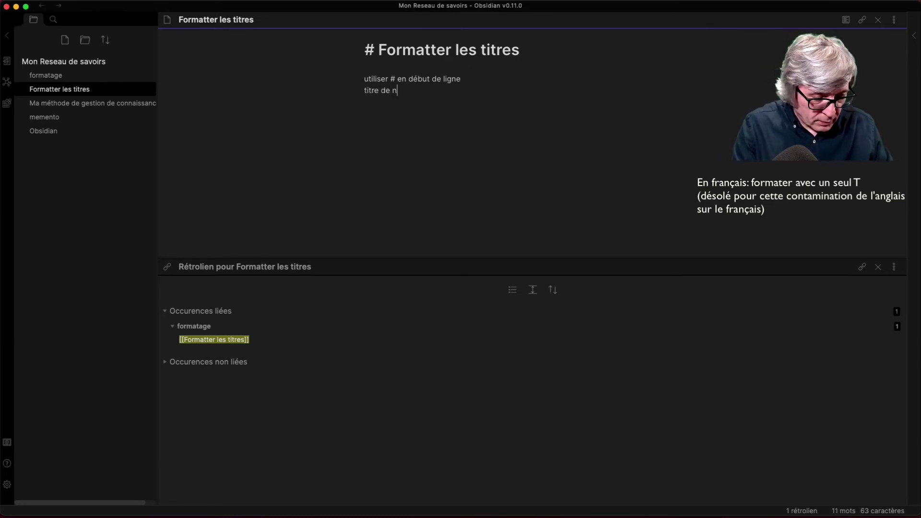
type("iveau 1: ")
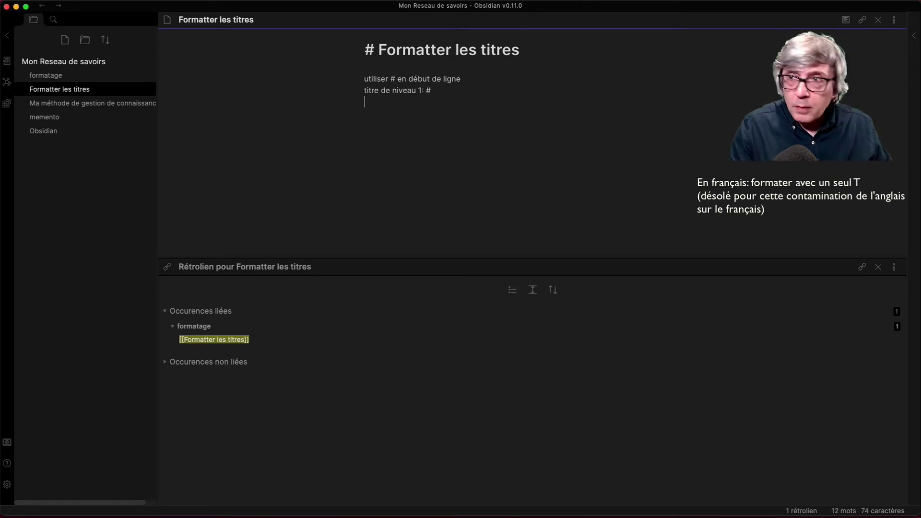
type("#")
key("Return")
type("titre d")
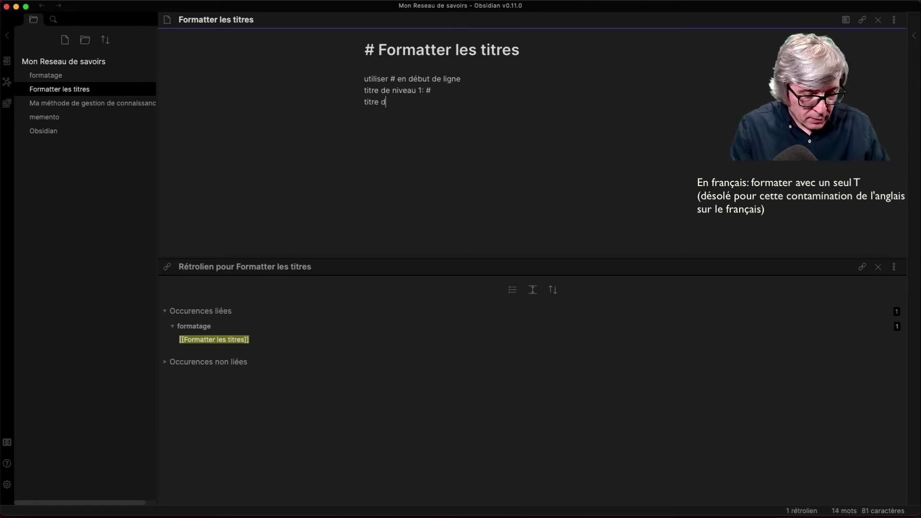
type("e")
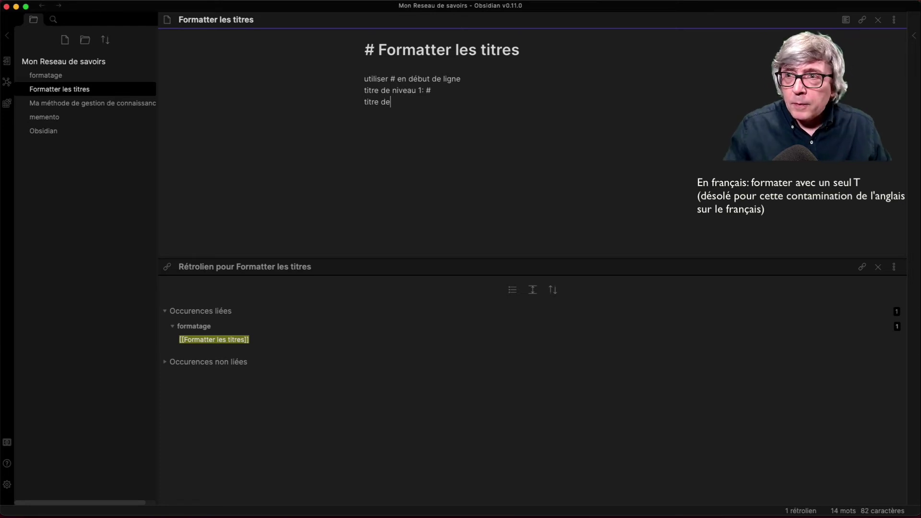
type(" niveau")
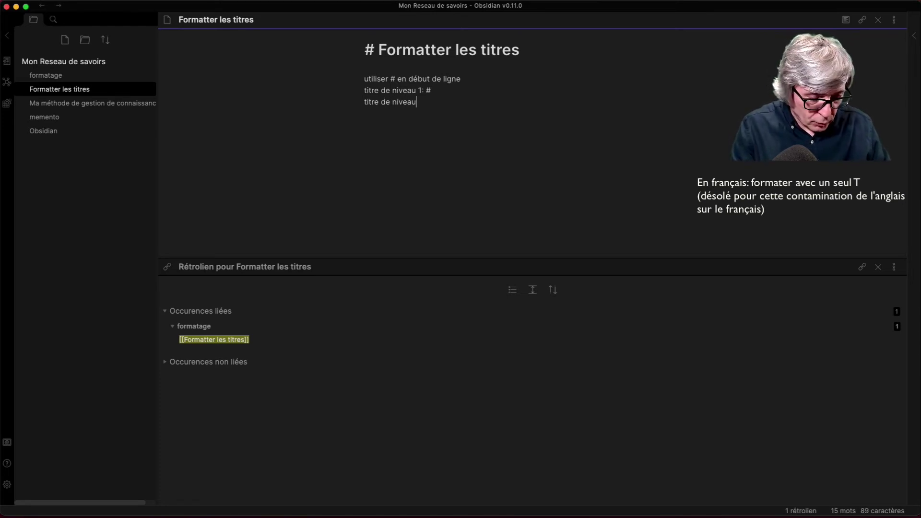
type(" 2:")
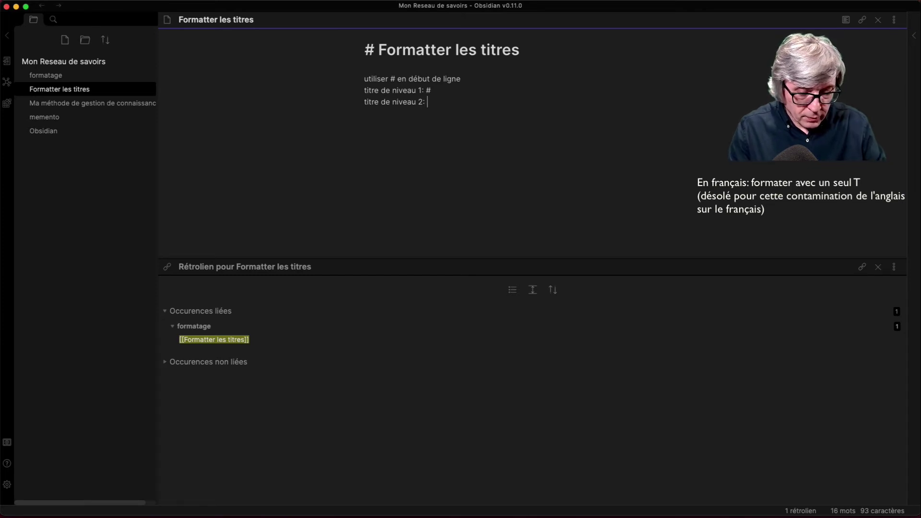
type(" ##")
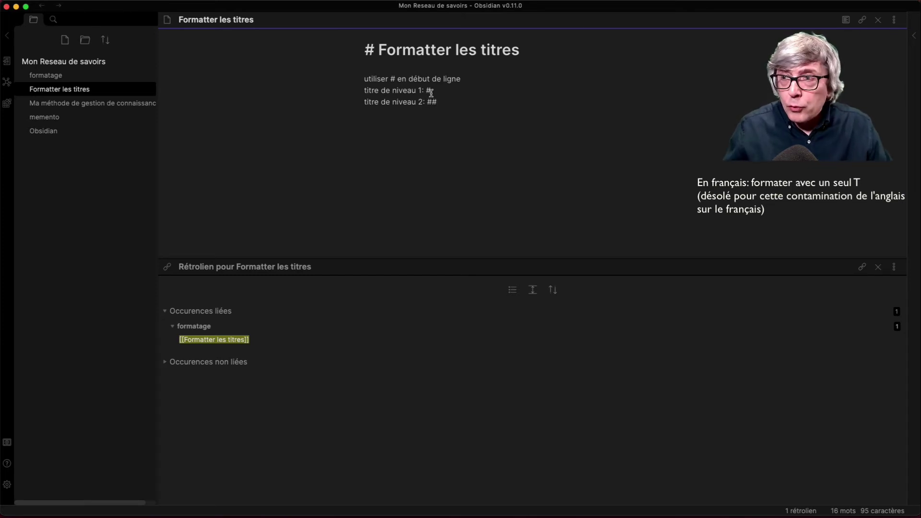
- Turn the two lines into the headings "# titre de niveau 1:" and "## titre de niveau 2", removing their trailing hash marks
double_click(428, 91)
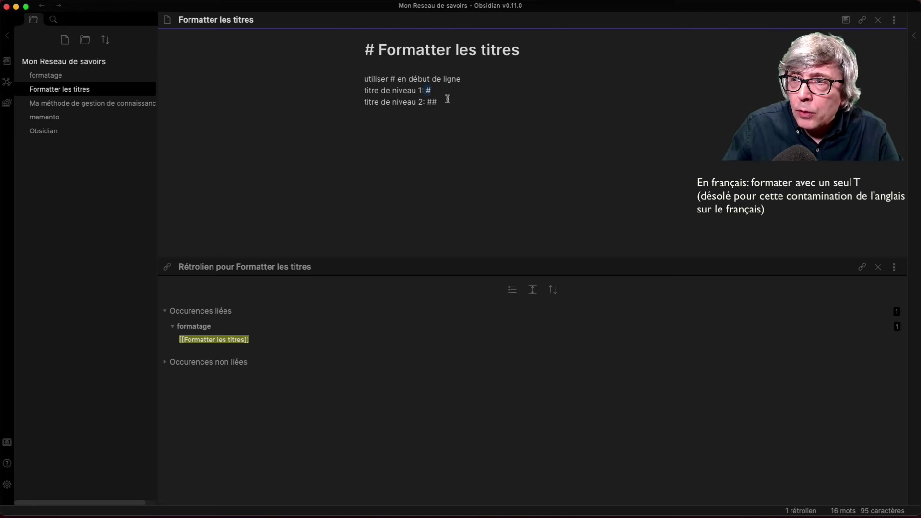
key("BackSpace")
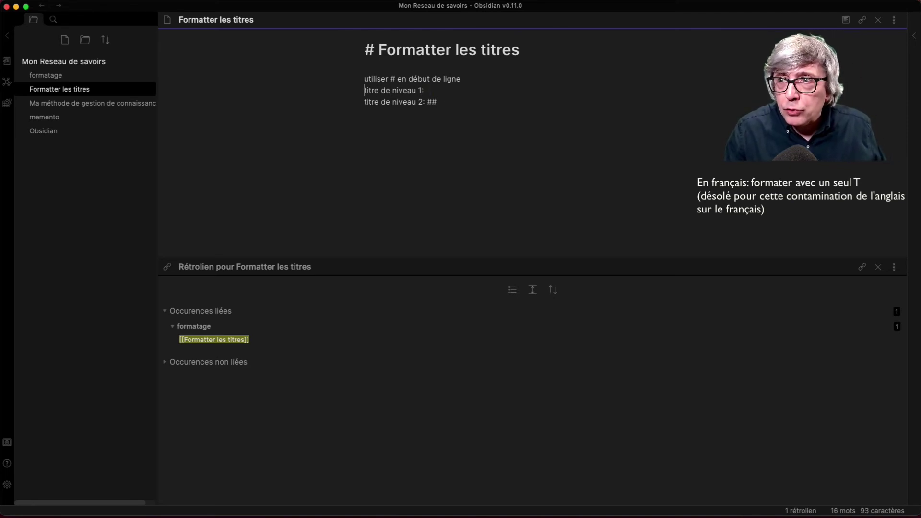
type("#")
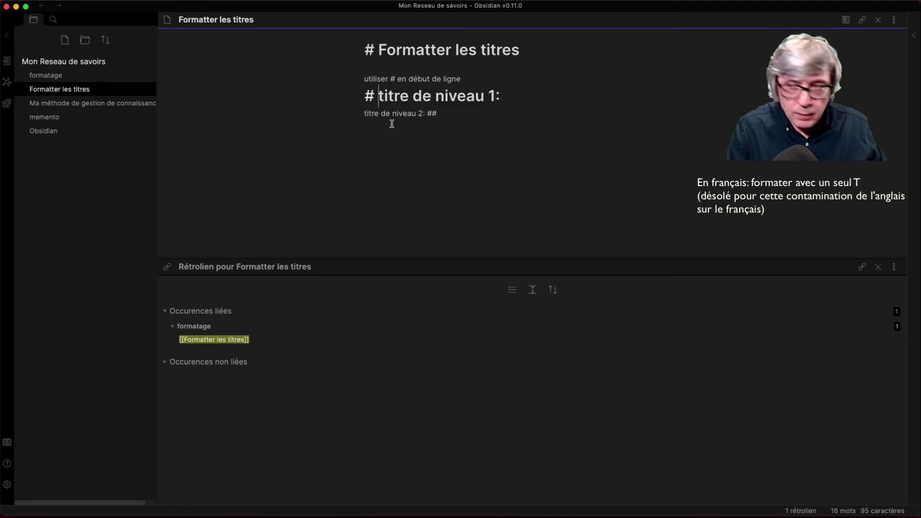
left_click(363, 115)
type("##")
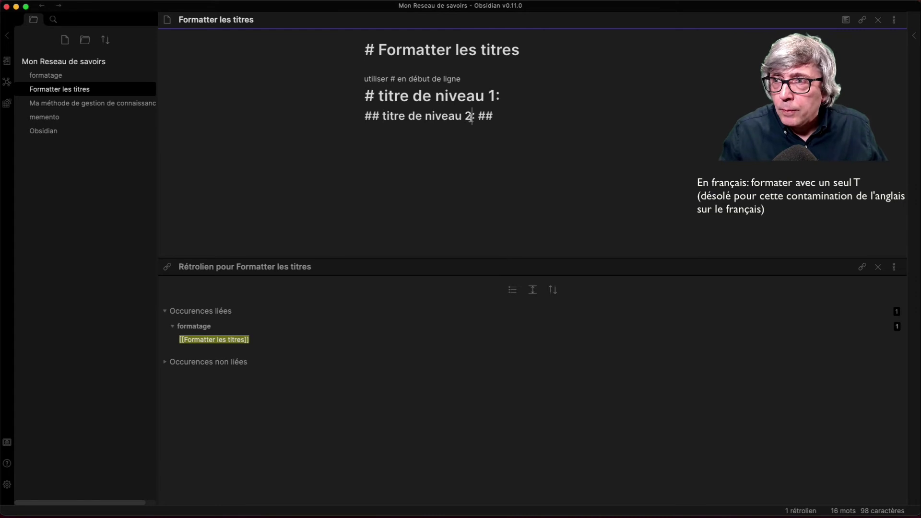
left_click_drag(473, 115, 514, 116)
key("Return")
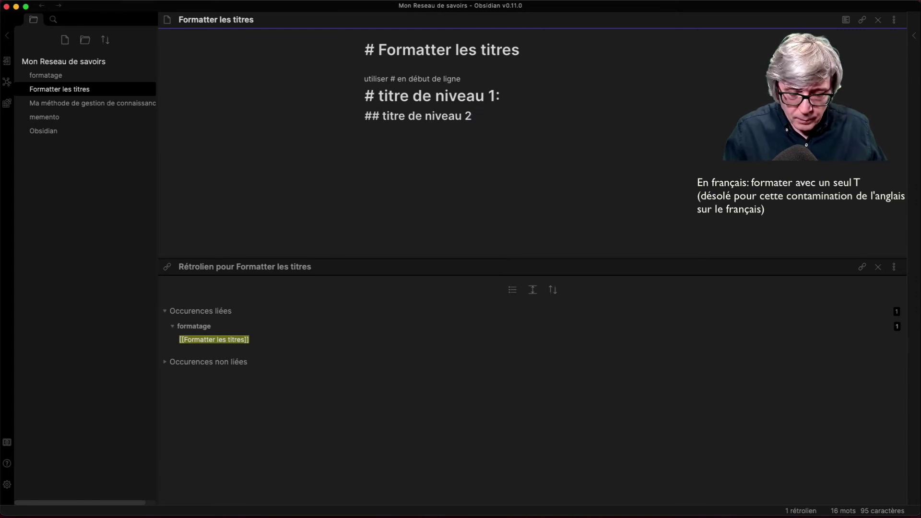
- Add the level-3 heading "### tire de niveau 3" below the level-2 heading
type("###")
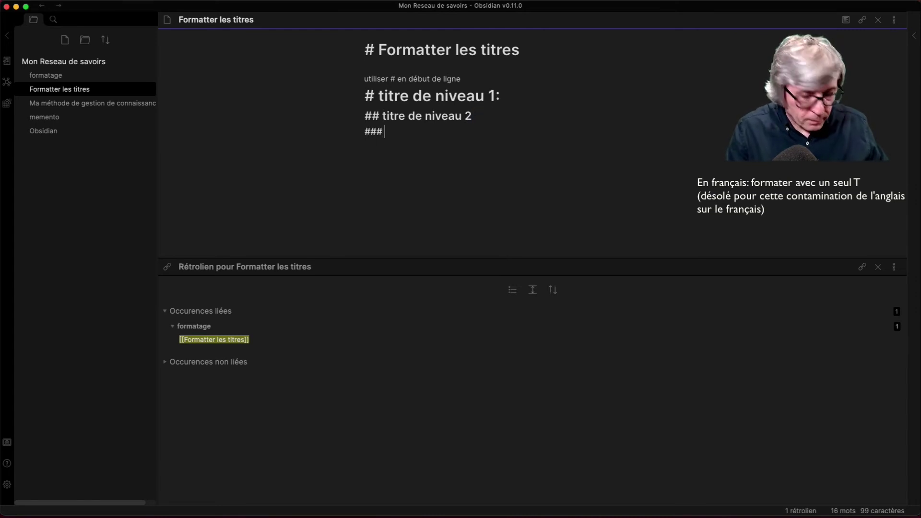
type(" tire de ni")
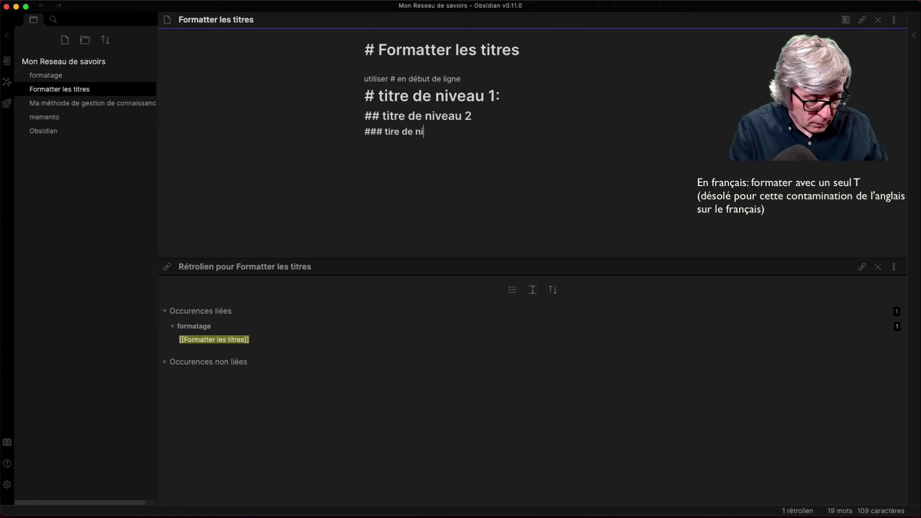
type("veau 3")
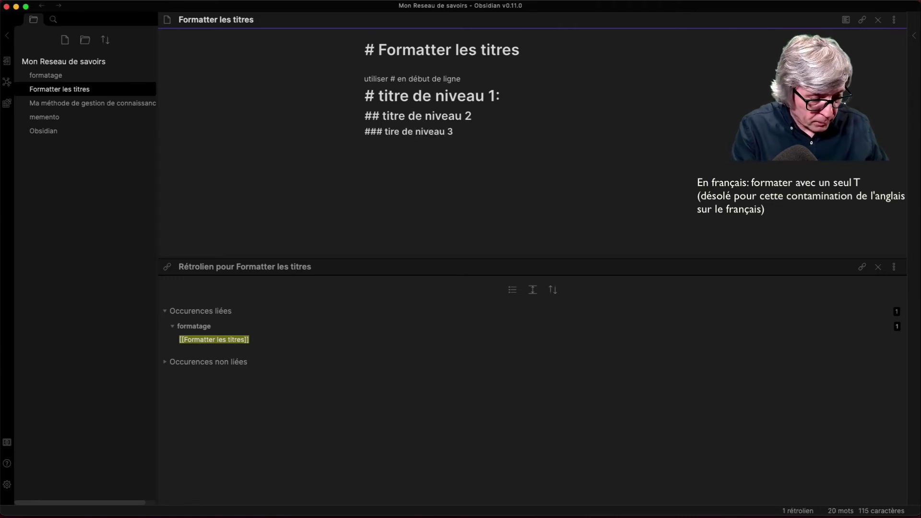
- Add the line "voir [[formatage]]" below the headings after a blank line, and follow its link in preview mode
key("Return")
key("Return")
type("voi")
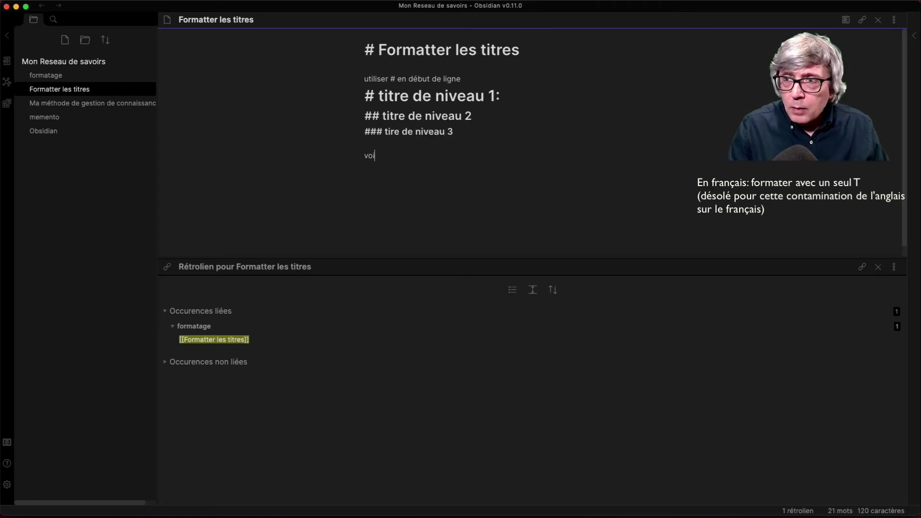
type("r [[forma")
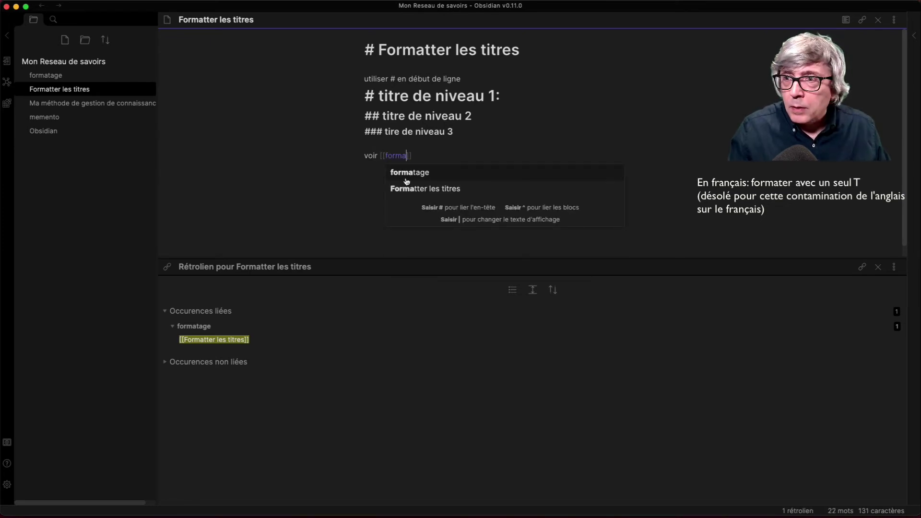
left_click(405, 178)
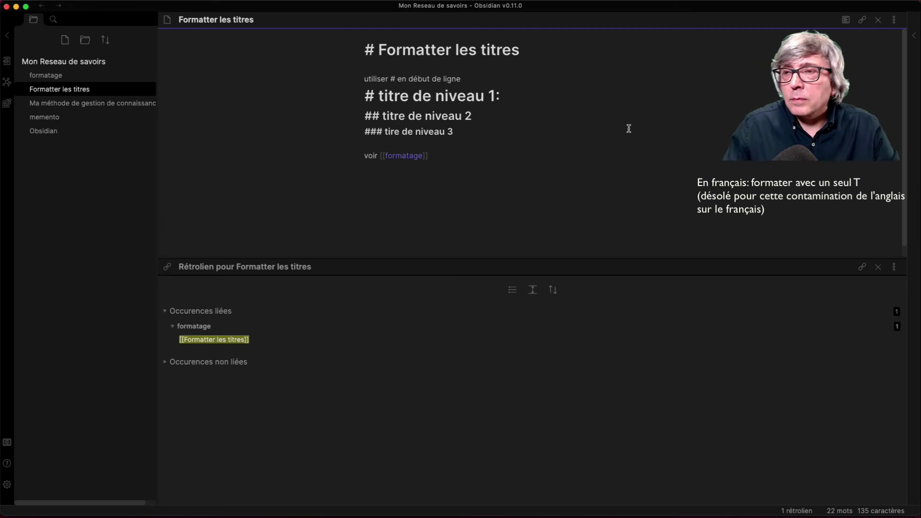
left_click(845, 20)
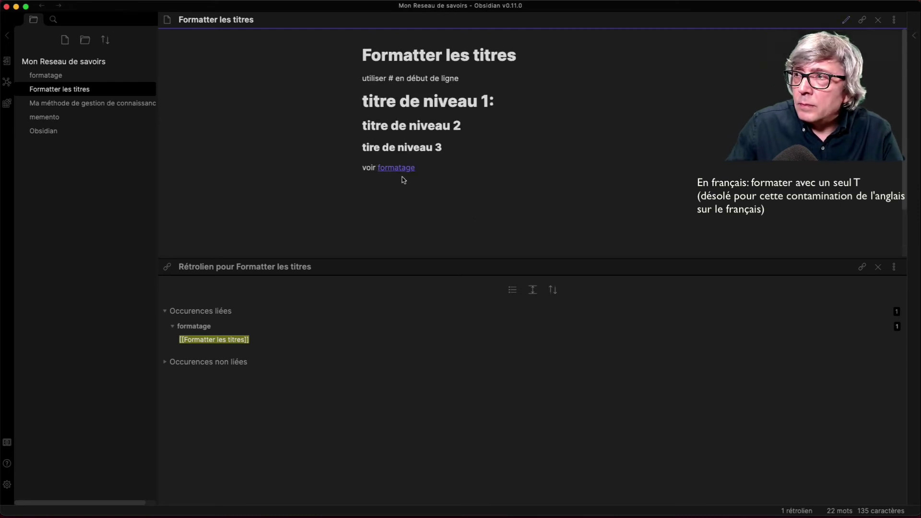
left_click(396, 169)
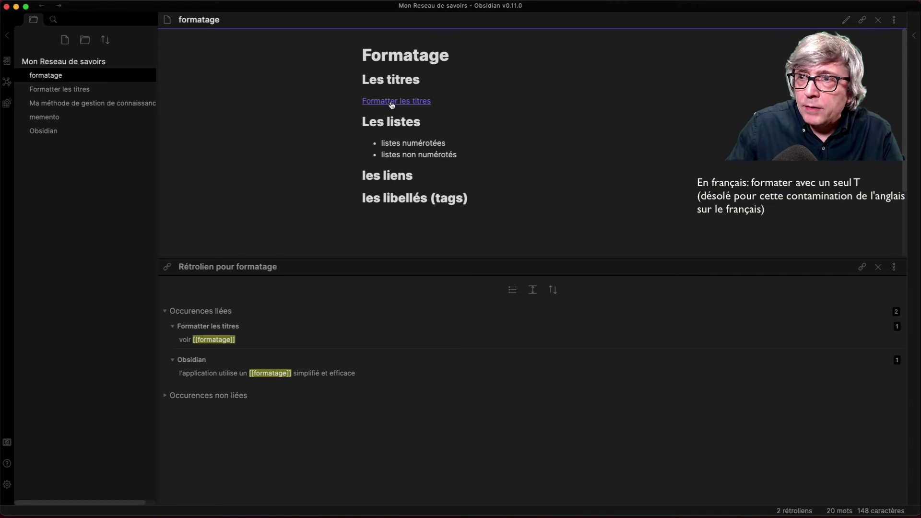
- Edit the formatage note, replacing the two list items under "Les listes" with the internal link "[[formater les listes]]"
left_click_drag(459, 159, 375, 146)
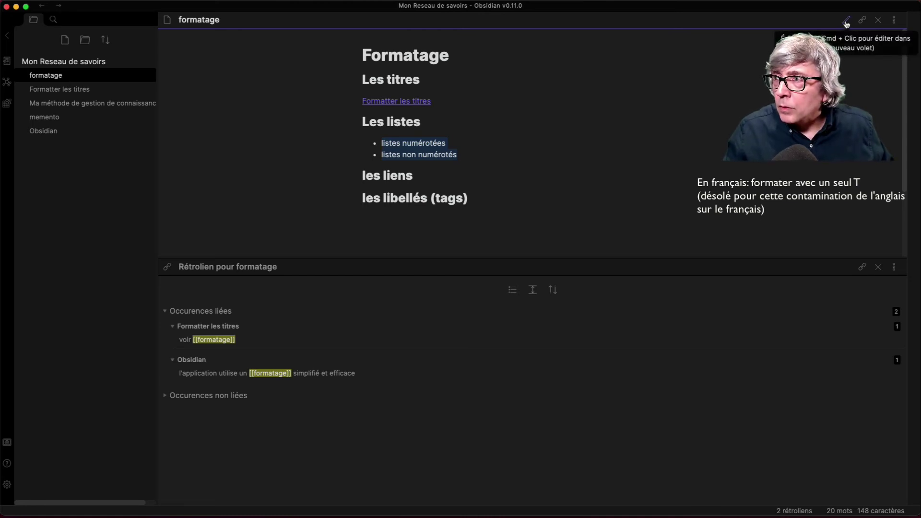
left_click(847, 21)
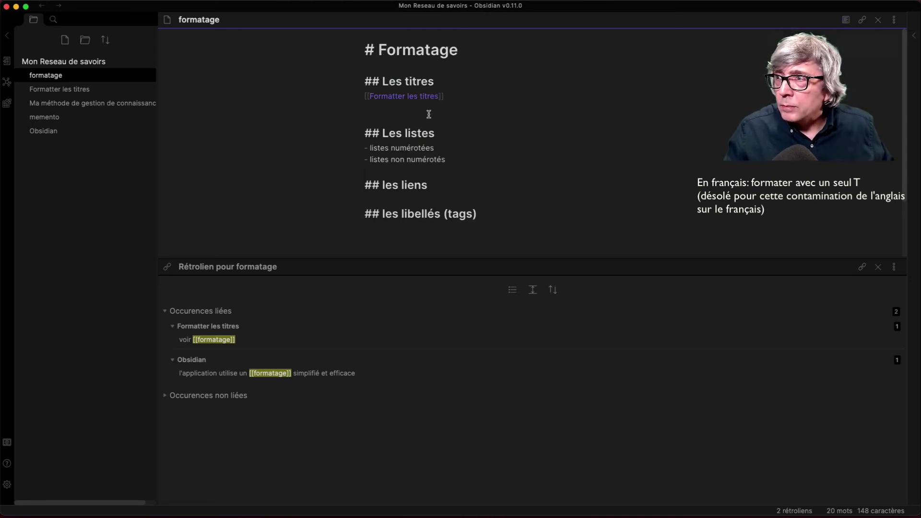
left_click_drag(362, 151, 490, 162)
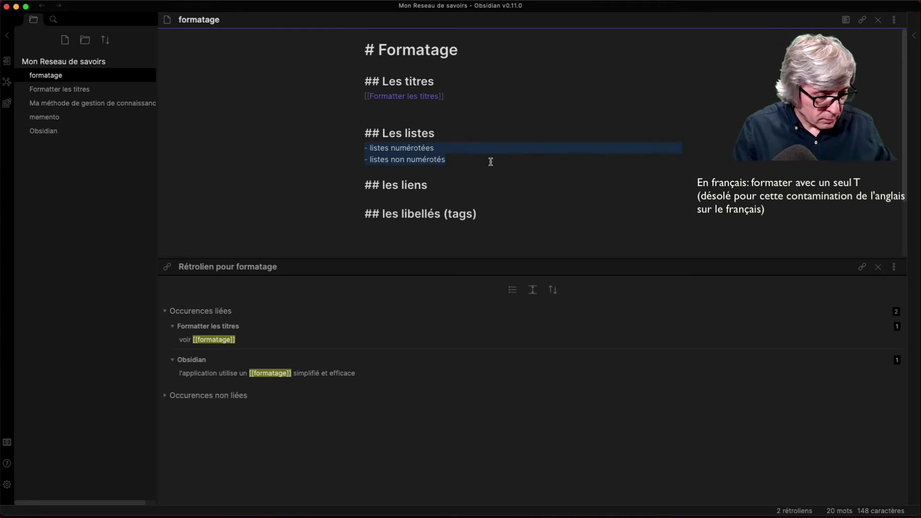
type("[[")
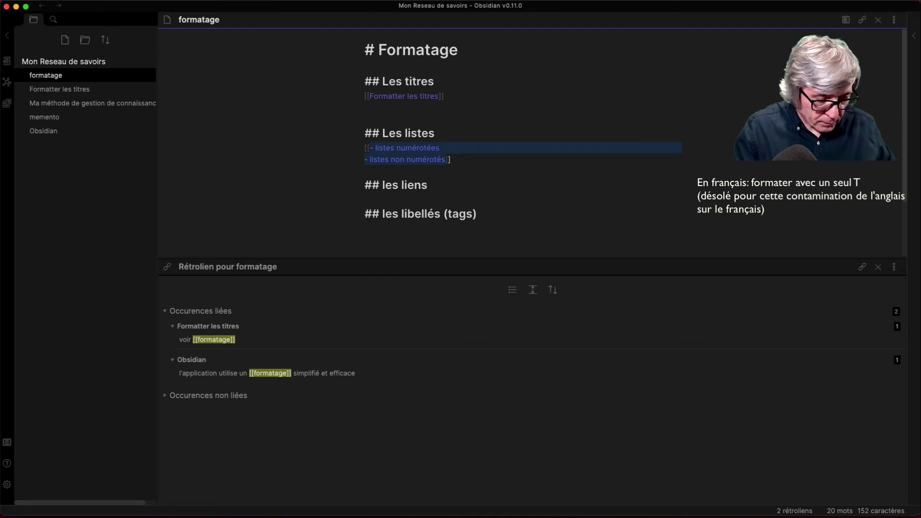
type("formater ")
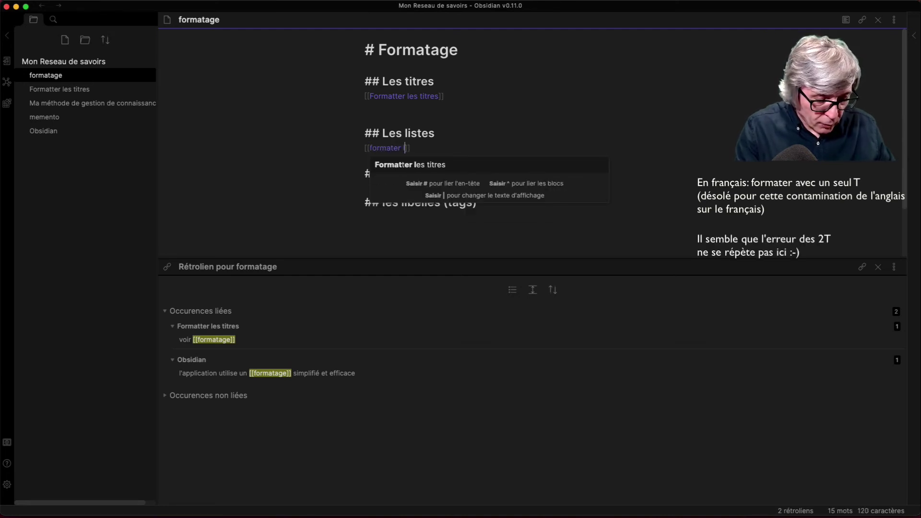
type("les listes")
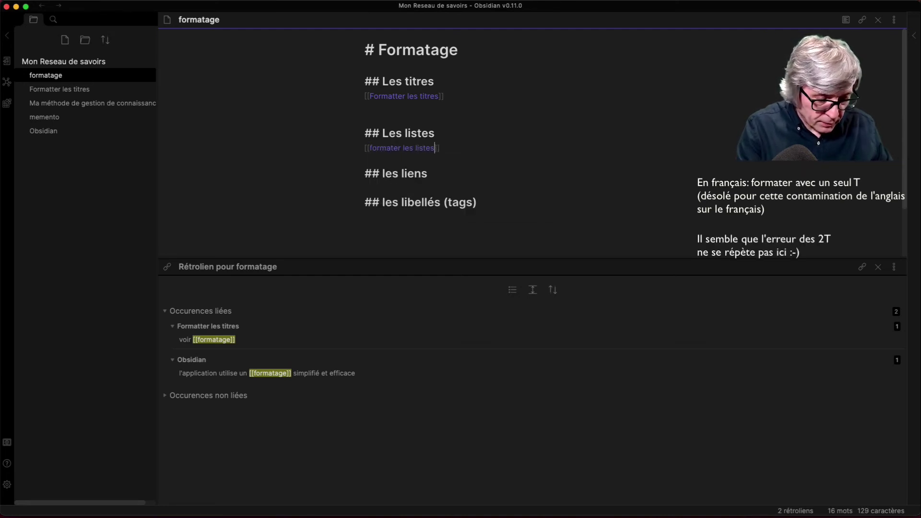
- Create the note behind the "formater les listes" link, with the title "# Formater les listes" and the "Les listes" section below it
left_click(400, 149, "super")
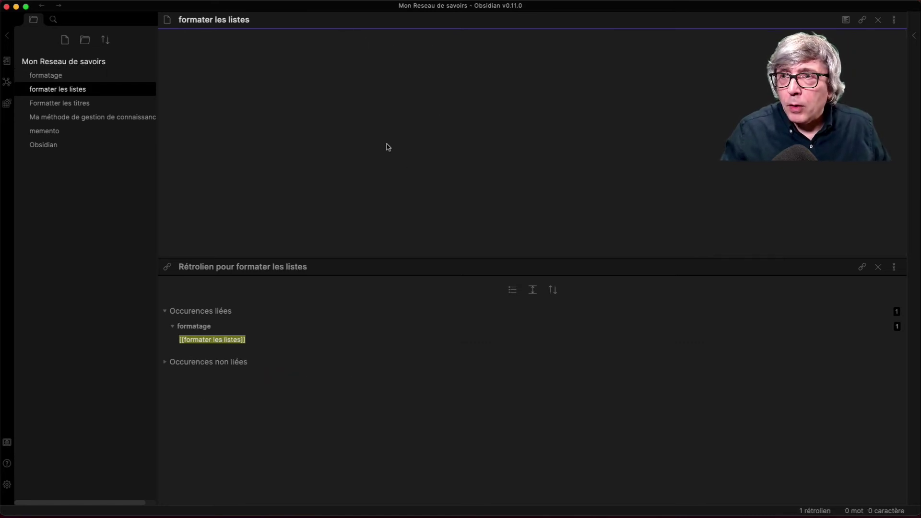
type("# Form")
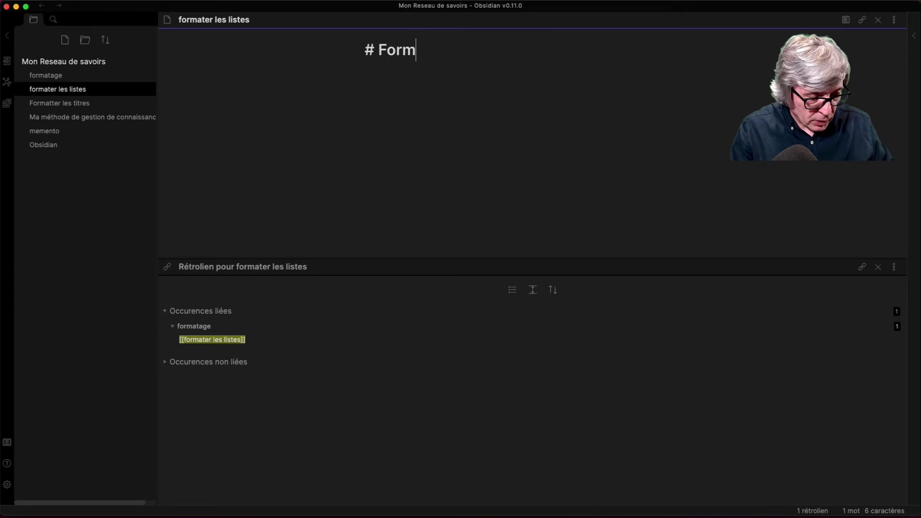
type("ater les l")
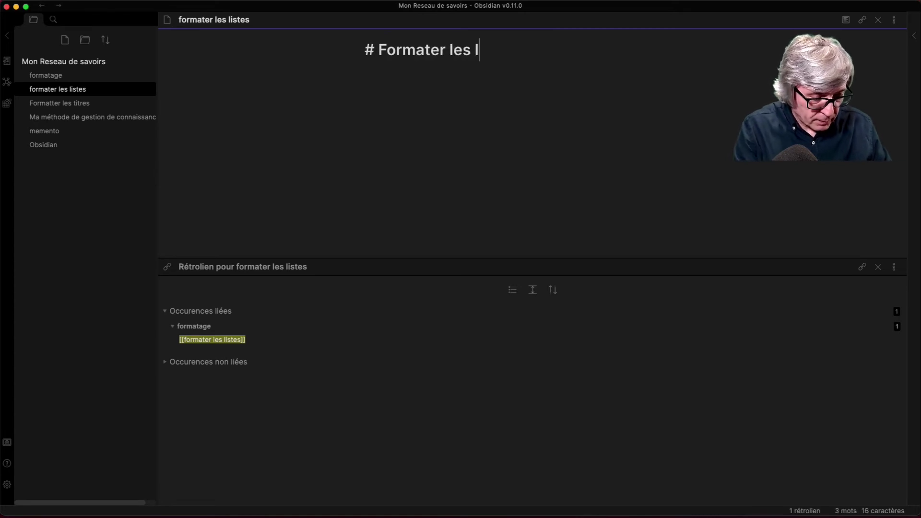
type("istes")
key("Return")
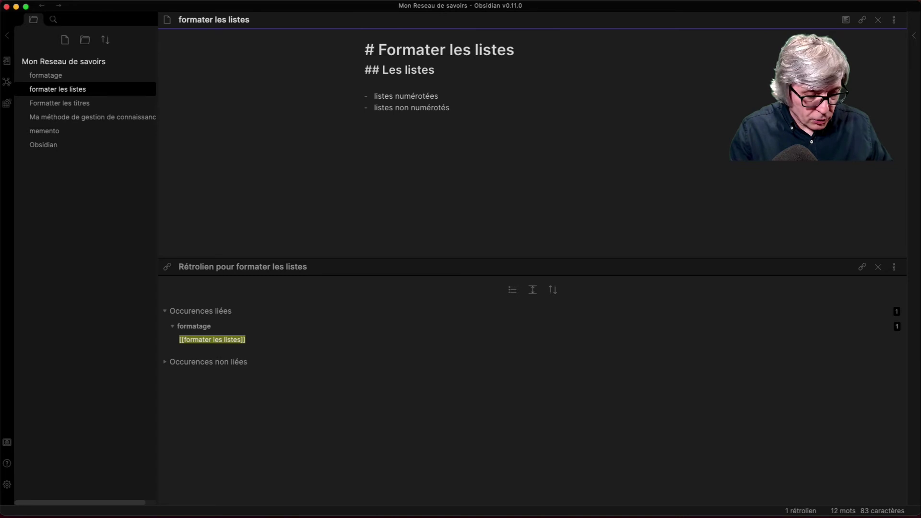
- Remove the "Les listes" text and the first bullet's dash so that the subheading reads "## listes numérotées"
key("shift+Up")
key("shift+Up")
key("BackSpace")
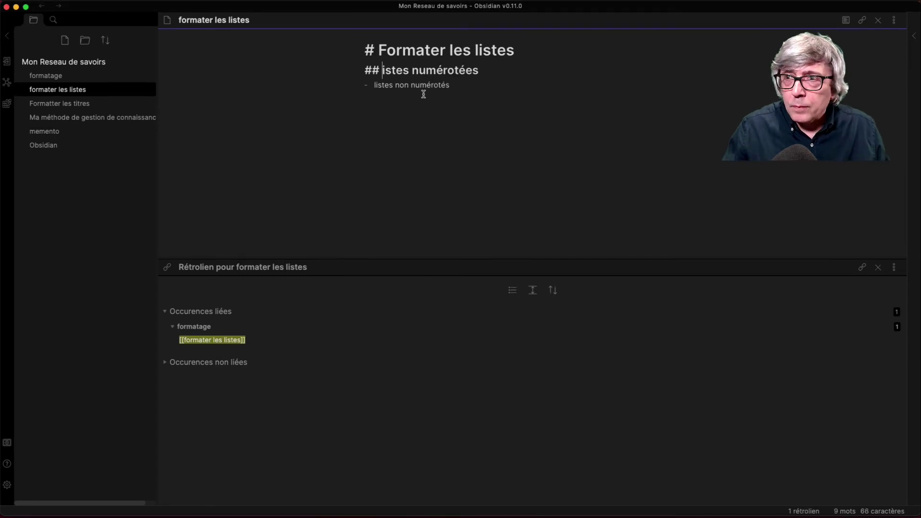
- Start a dash list under the "listes numérotées" subheading with the items "item 1" and "item 2"
left_click(483, 71)
key("Return")
type("-")
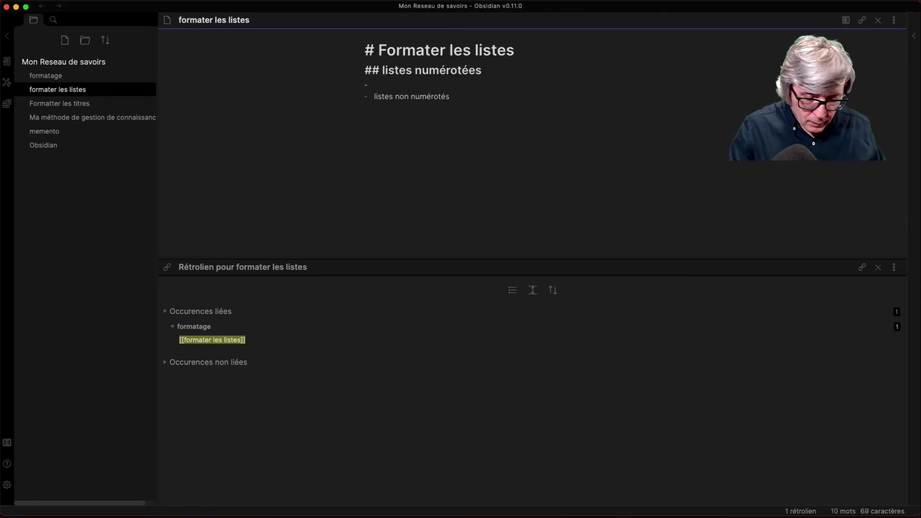
type(" item 1")
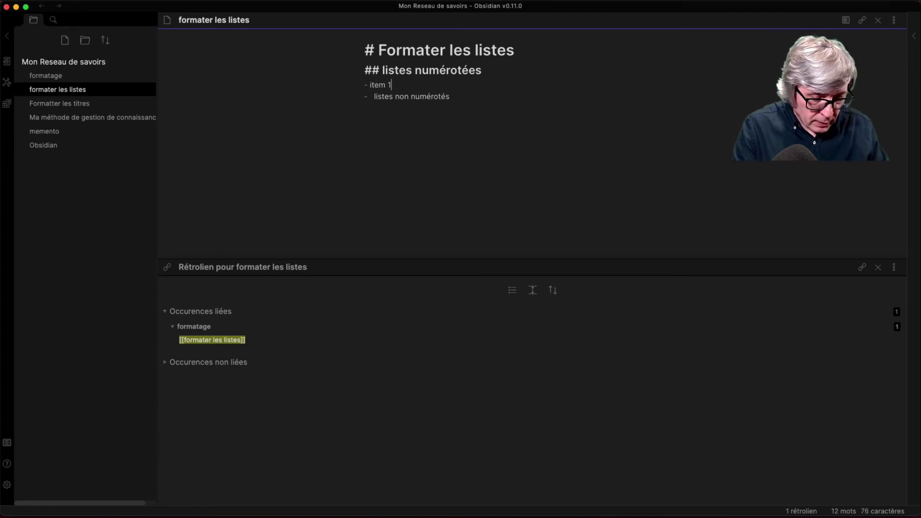
key("Return")
type("- item")
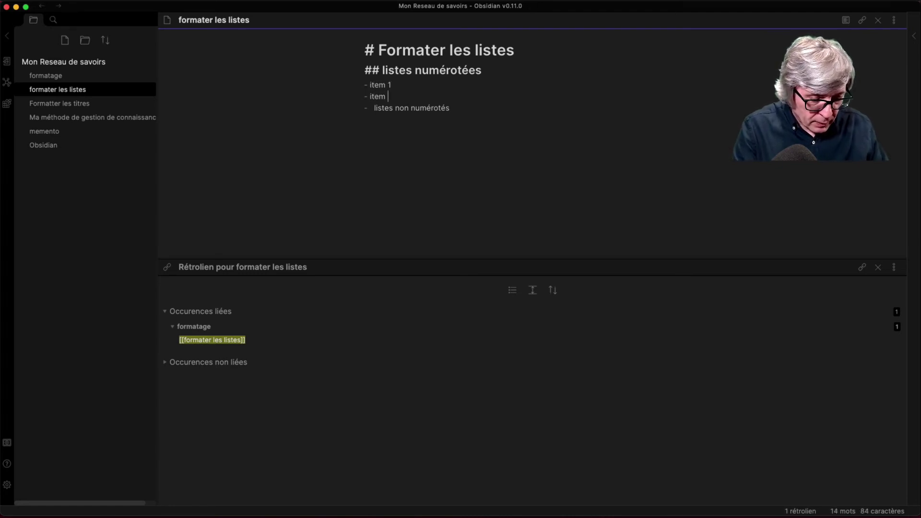
type(" 2")
- Add the third bullet "item 3" and insert blank lines between the list and the "listes non numérotés" line
key("Return")
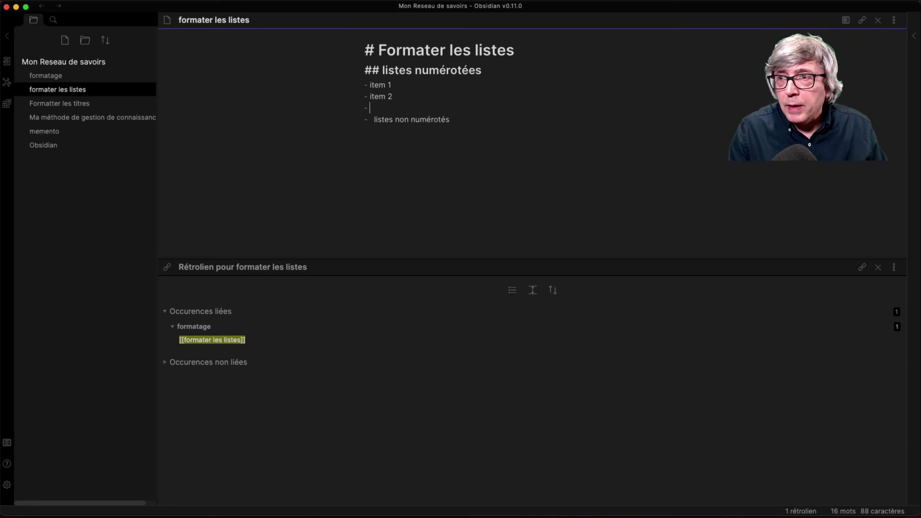
type("i")
key("Return")
key("Return")
key("Return")
key("Return")
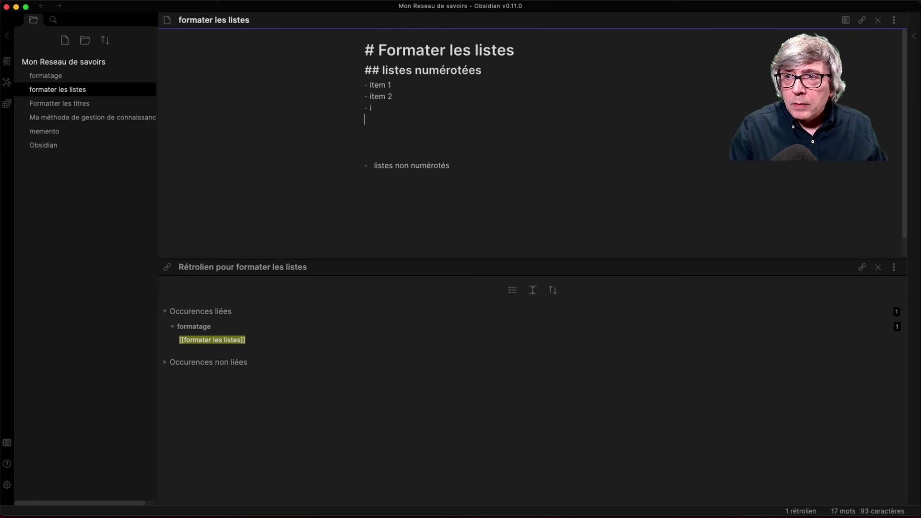
type("t")
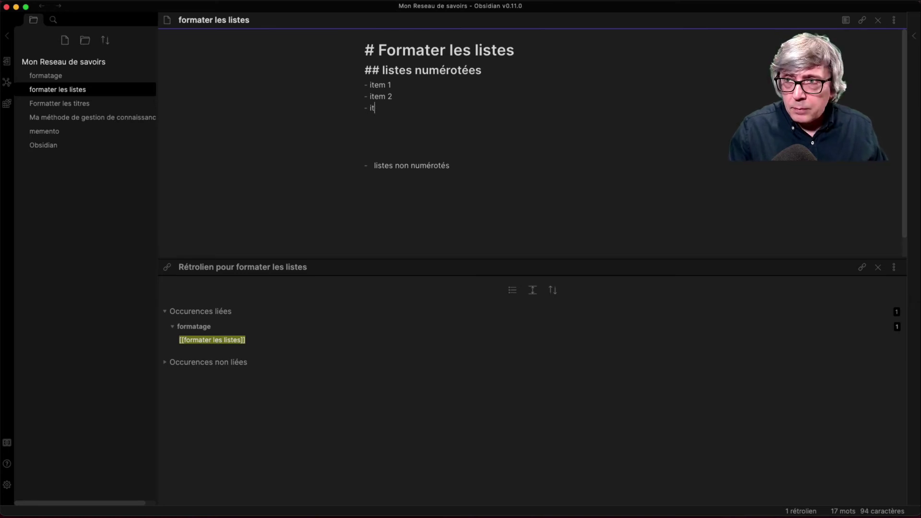
type("em 3")
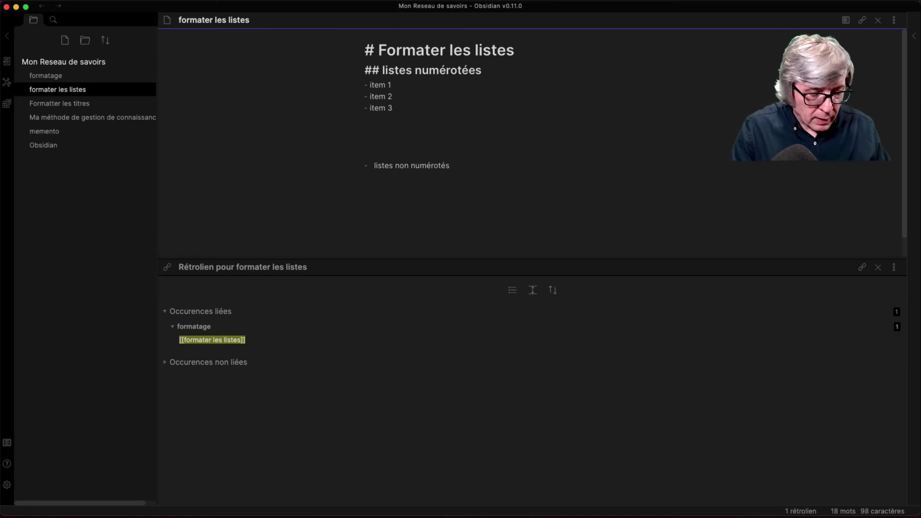
- Add the indented sub-bullets "item 3.1" and "item 3.2" under "item 3"
key("Return")
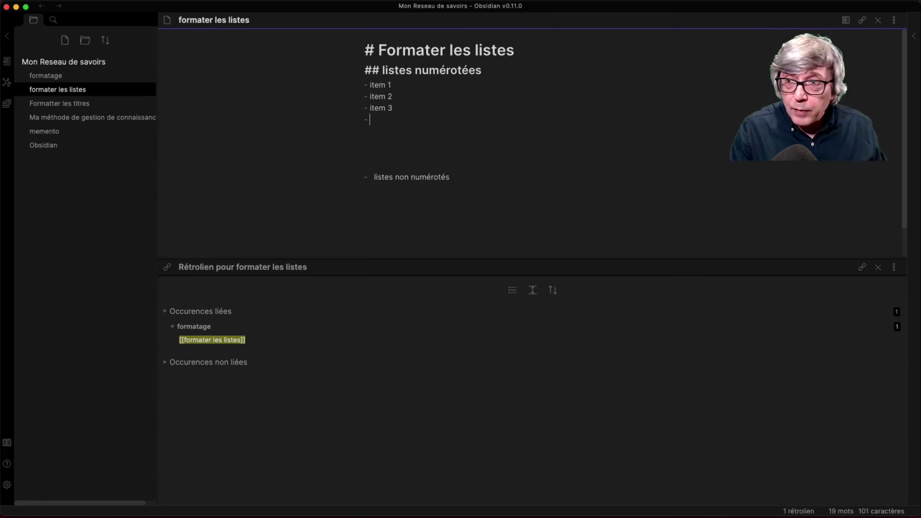
key("Tab")
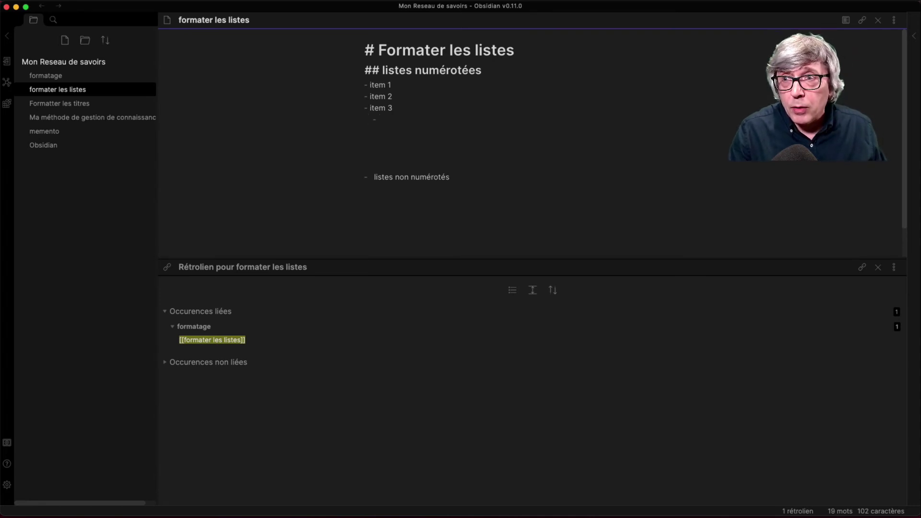
type("ite")
type("m ")
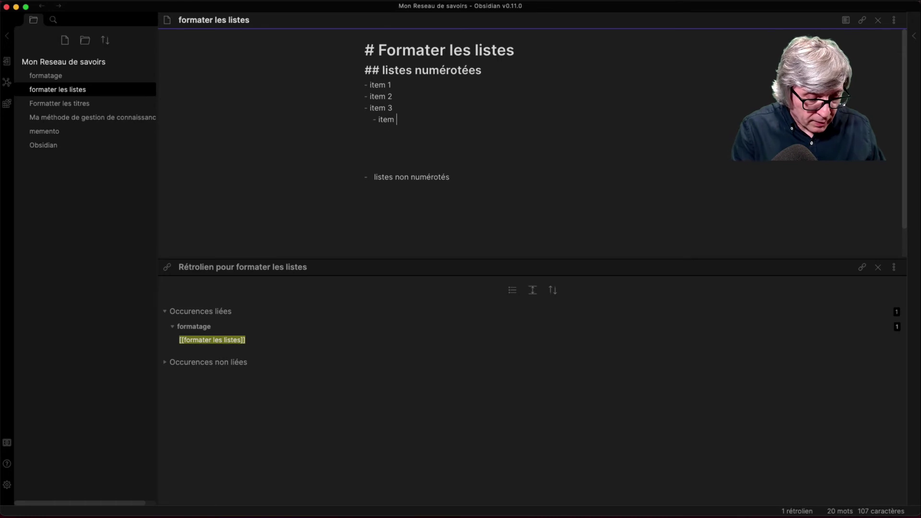
type("3.1")
key("Return")
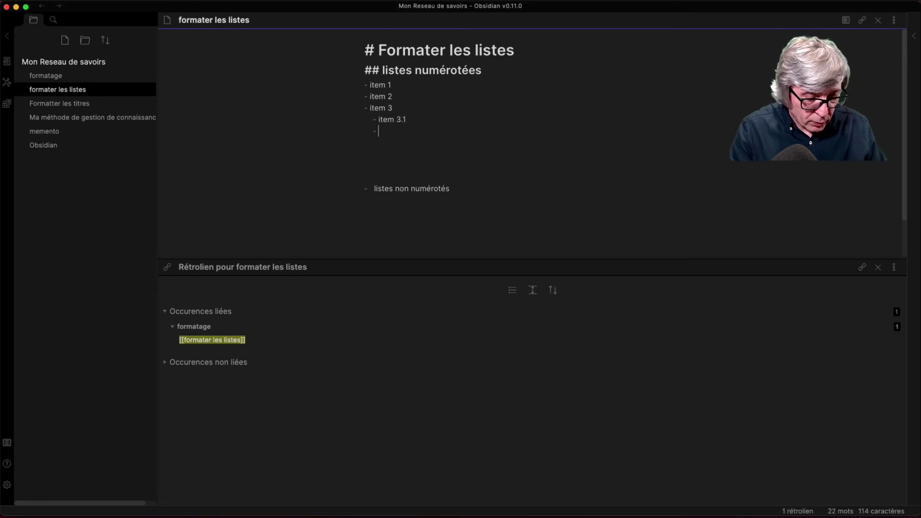
type("item")
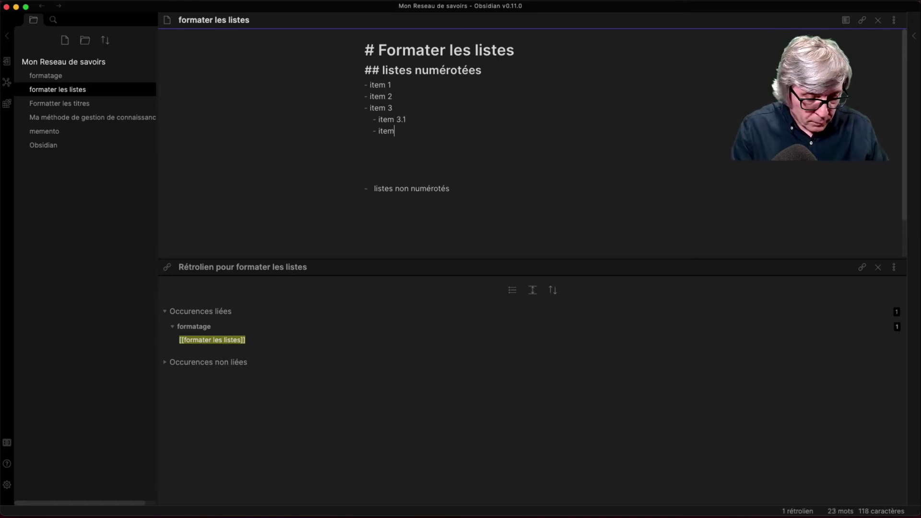
type(" 3.2")
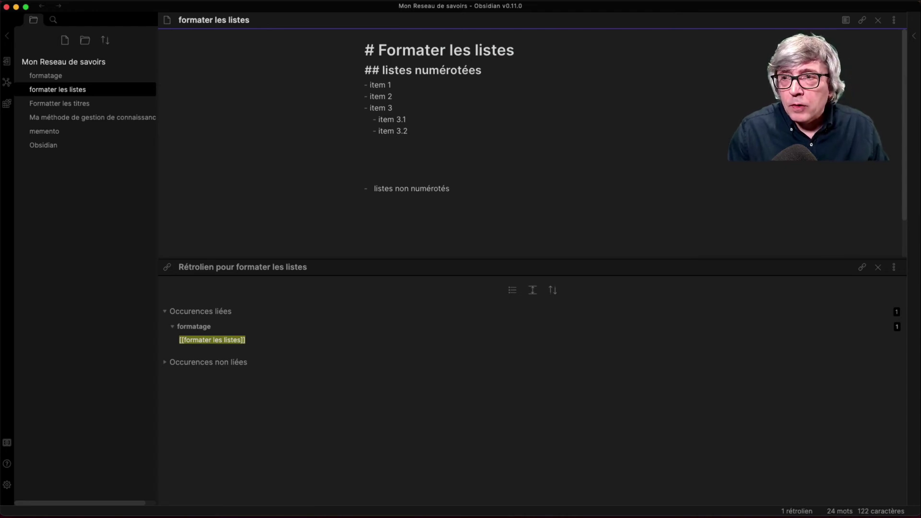
- Insert the explanation "un tiret en début de ligne suivi d'un espace" above the bullet list, followed by a blank line
left_click(505, 79)
key("Return")
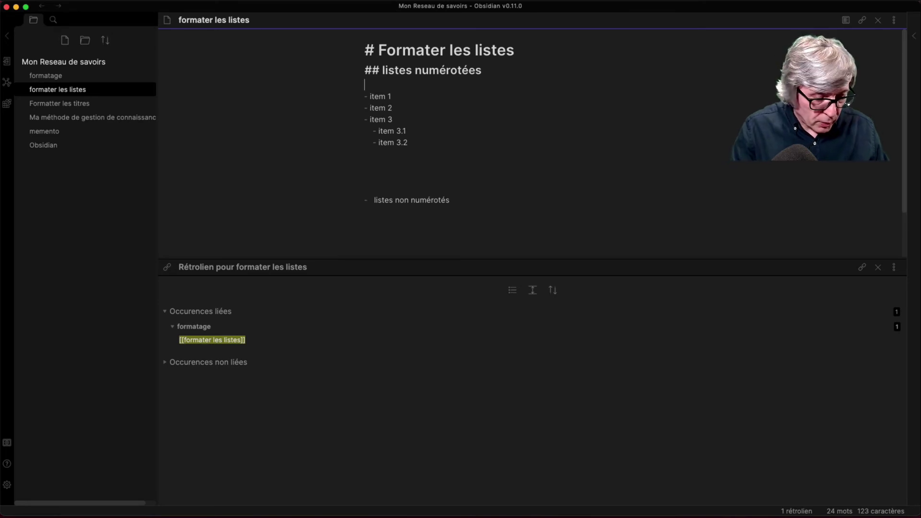
type("un trait")
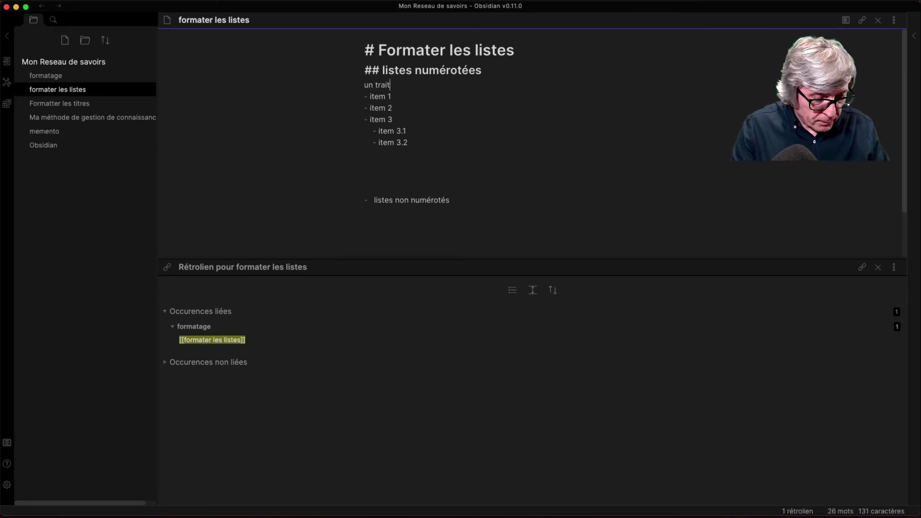
key("BackSpace")
key("BackSpace")
key("BackSpace")
key("BackSpace")
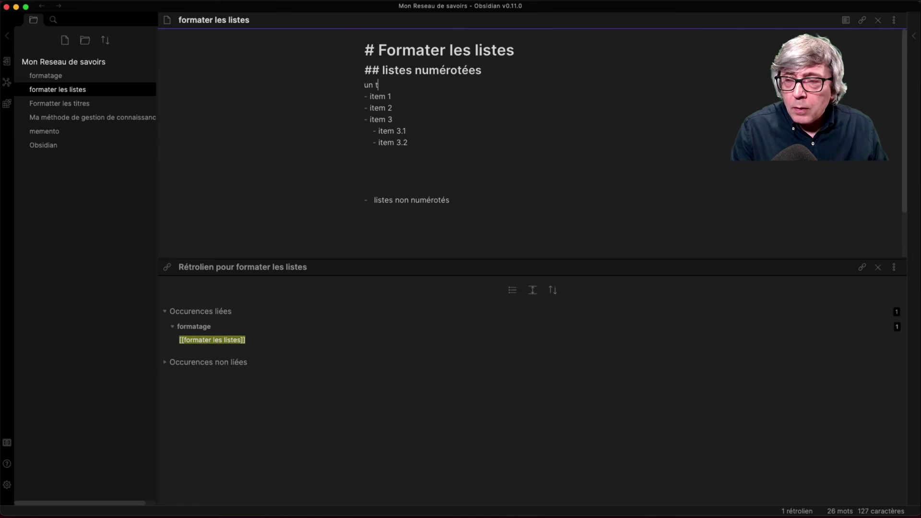
type("iret ")
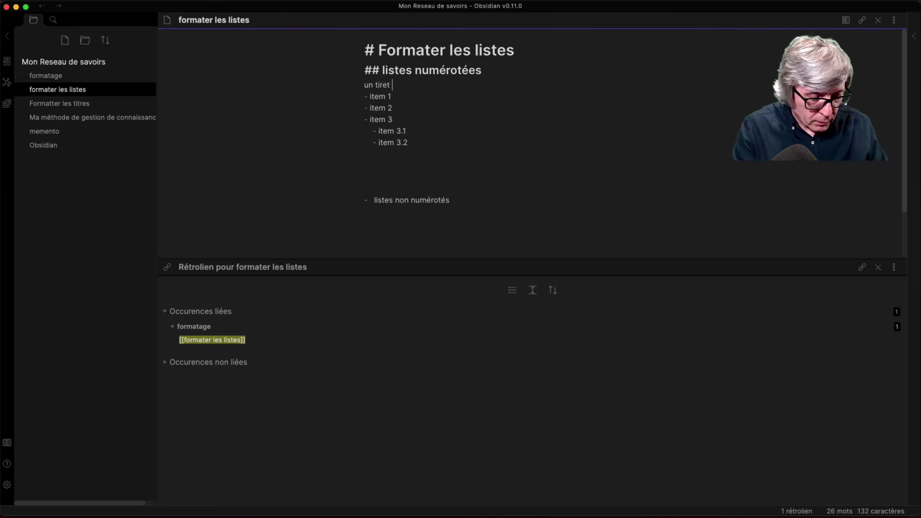
type("en début de ")
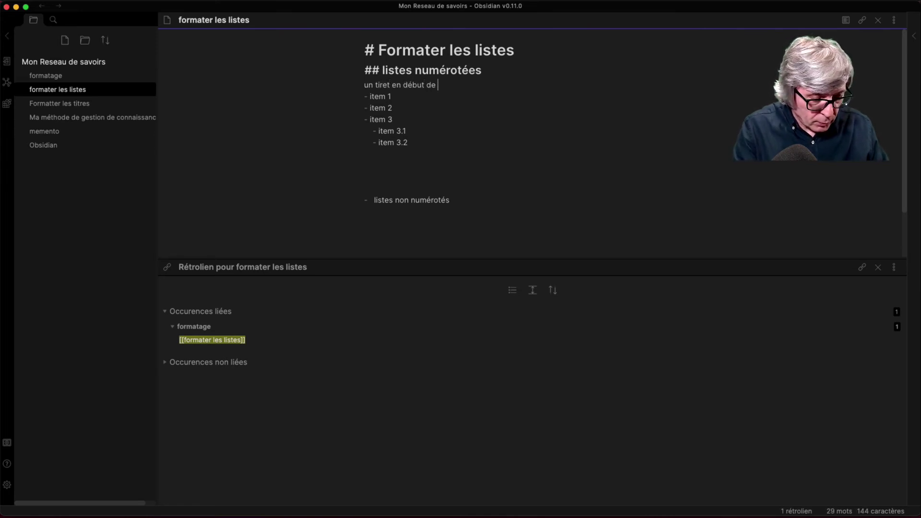
type("ligne suiv")
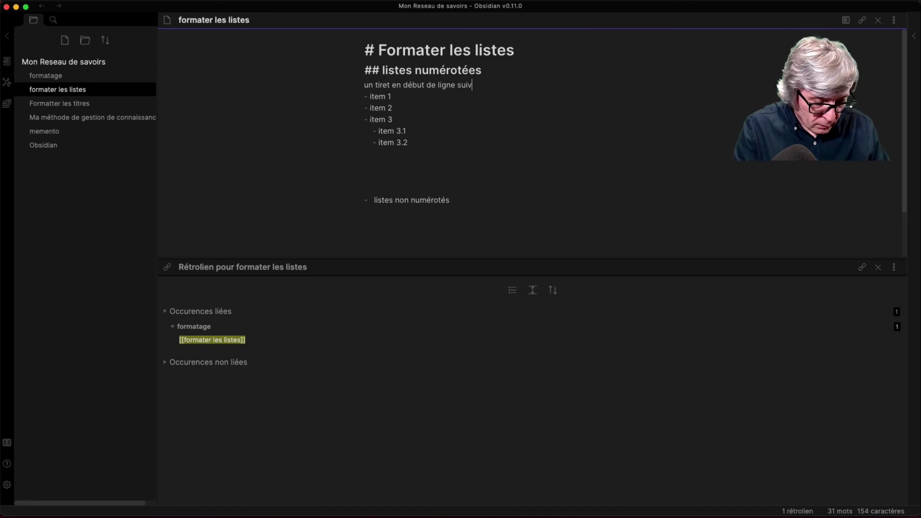
type("i d'un esp")
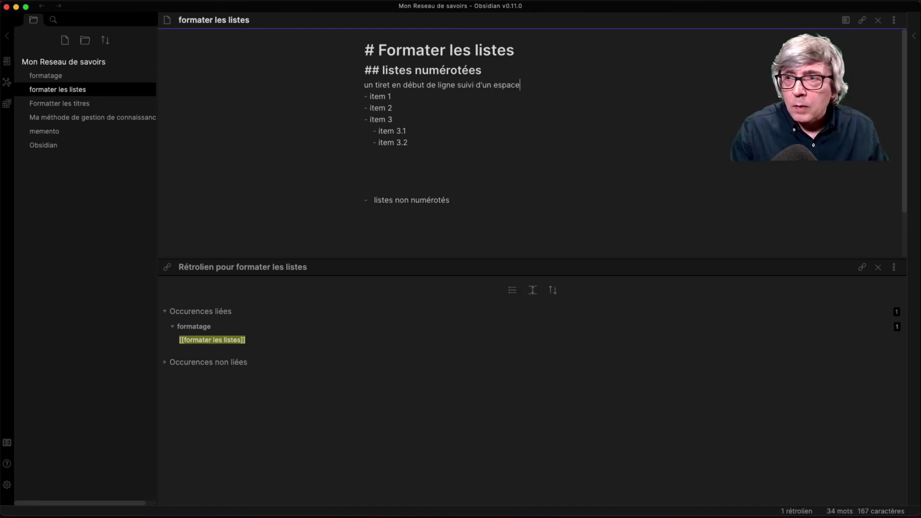
type("ace")
key("Return")
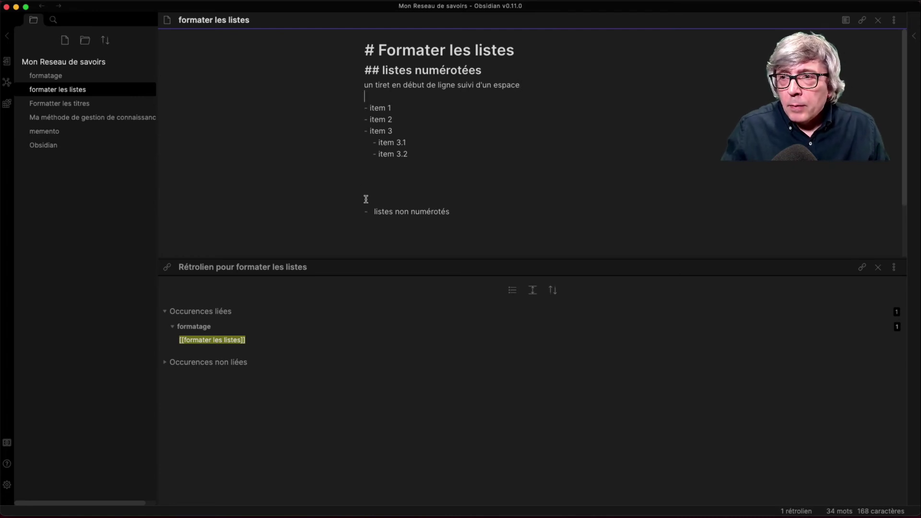
- Turn the "listes non numérotés" bullet into a ## subheading and move the word "non" from it to the first subheading
left_click_drag(371, 212, 357, 183)
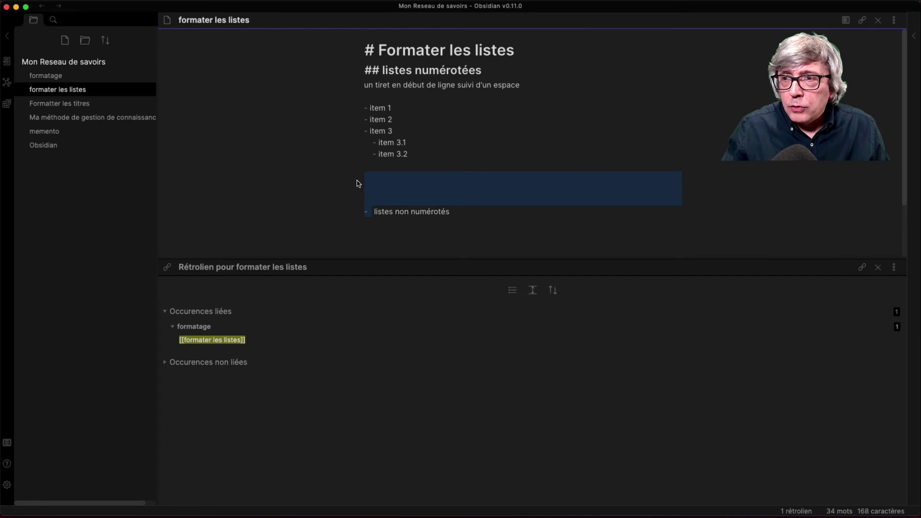
type("##")
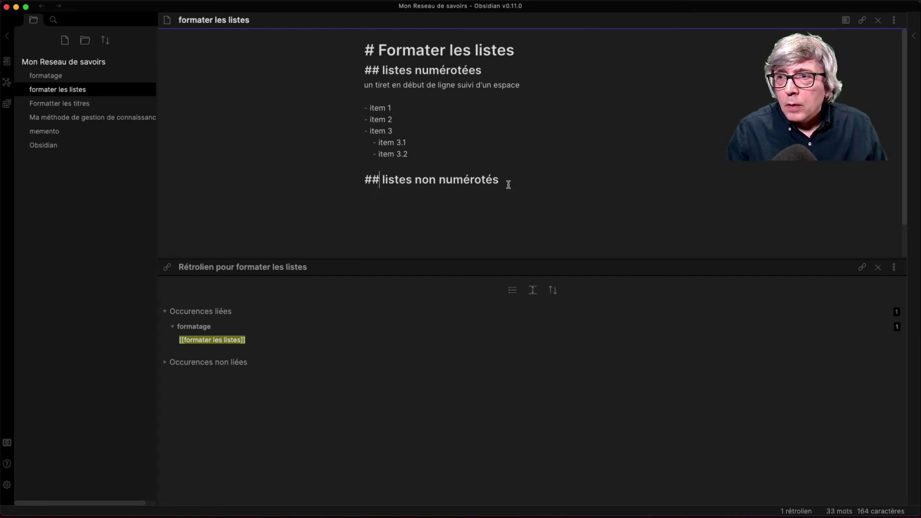
left_click(414, 71)
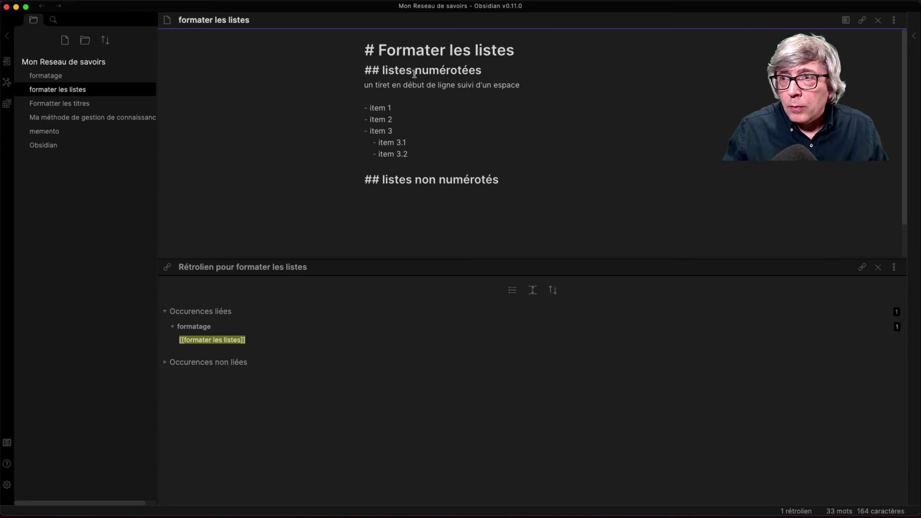
type("non")
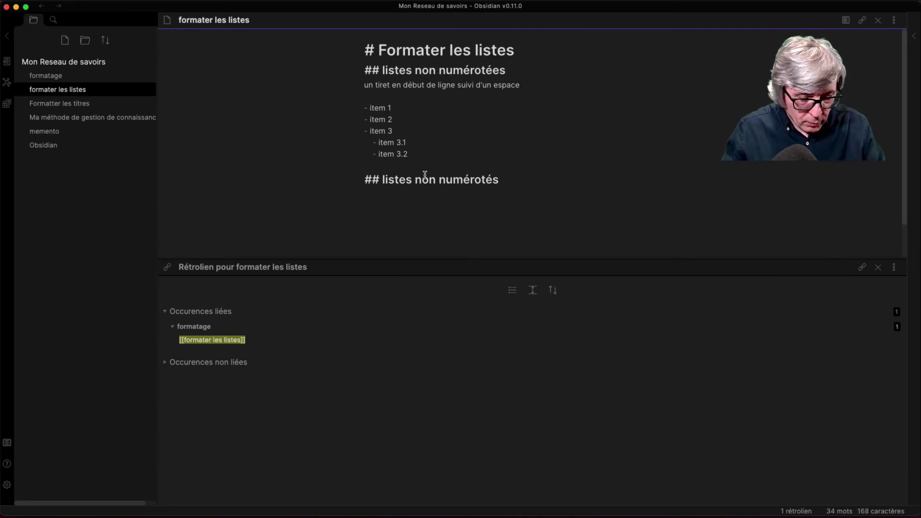
key("BackSpace")
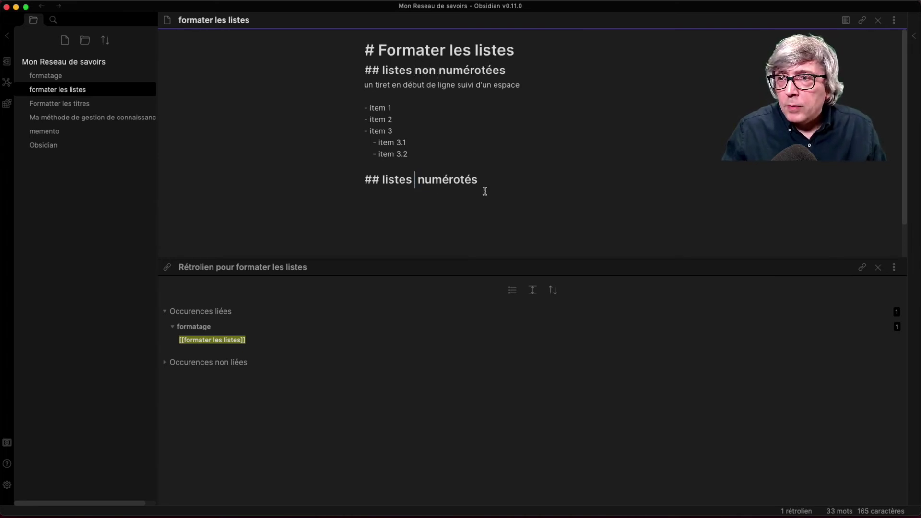
key("BackSpace")
- Start a numbered list under the "listes numérotés" subheading with the entries "item1" and "item 2"
left_click(488, 183)
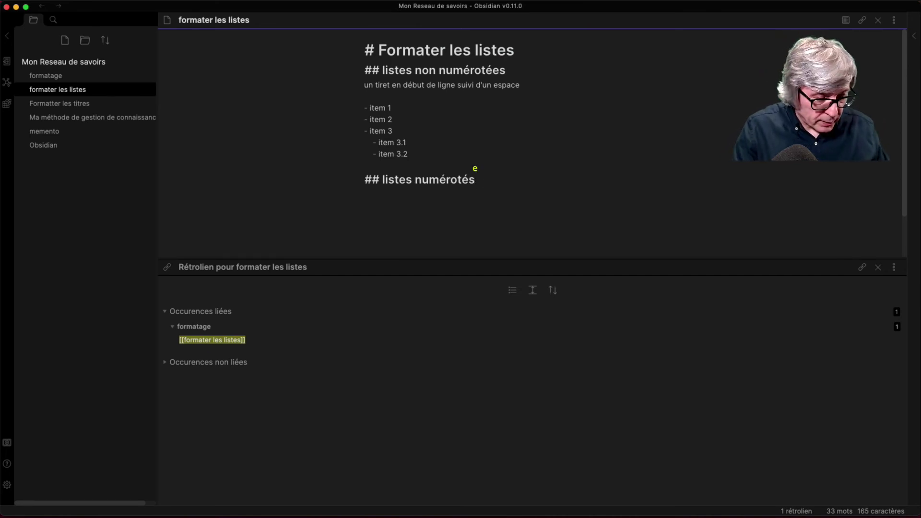
type("1. i")
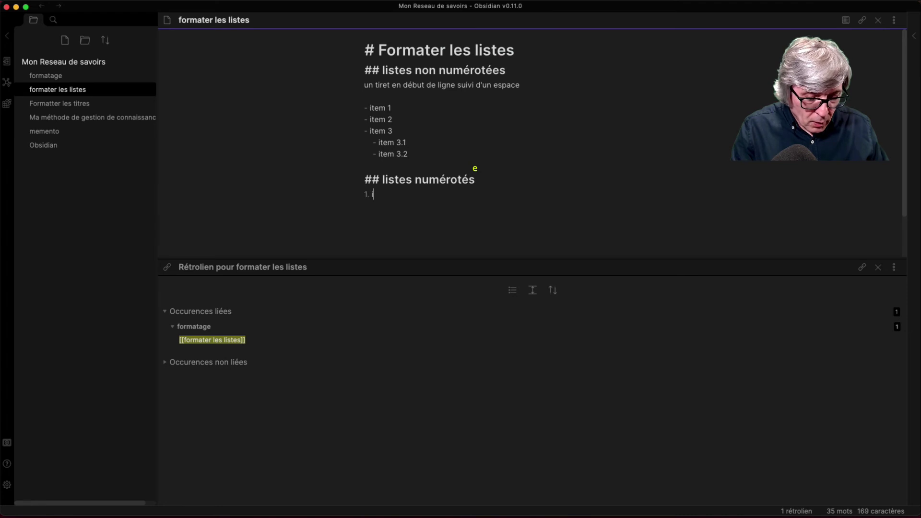
type("tem1 2. it")
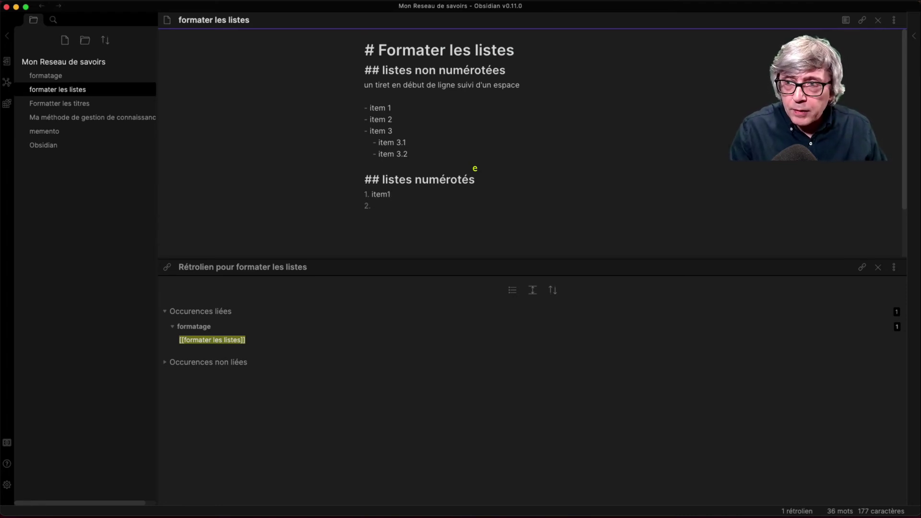
type("em 2")
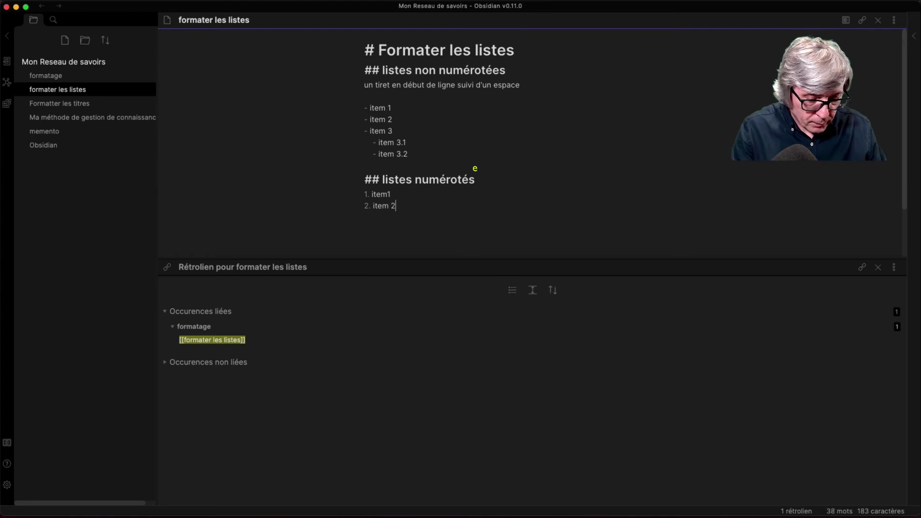
- Add the indented numbered sub-items "item 2.1" and "item 2.2" under "item 2", and end the list with blank lines
key("Return")
key("Tab")
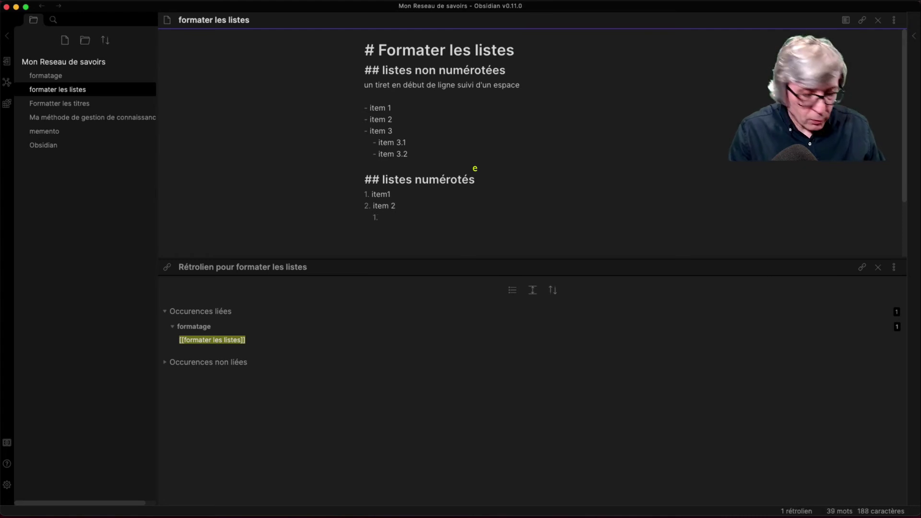
type("item 2.1")
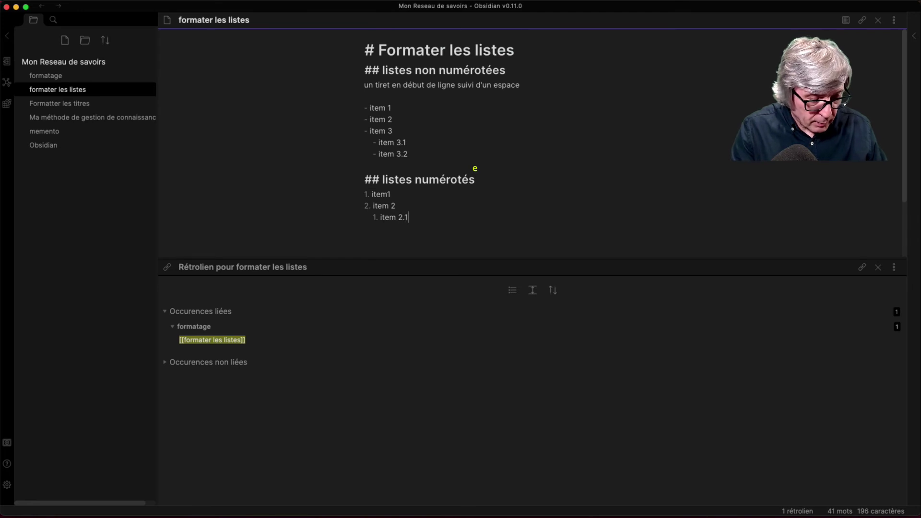
key("Return")
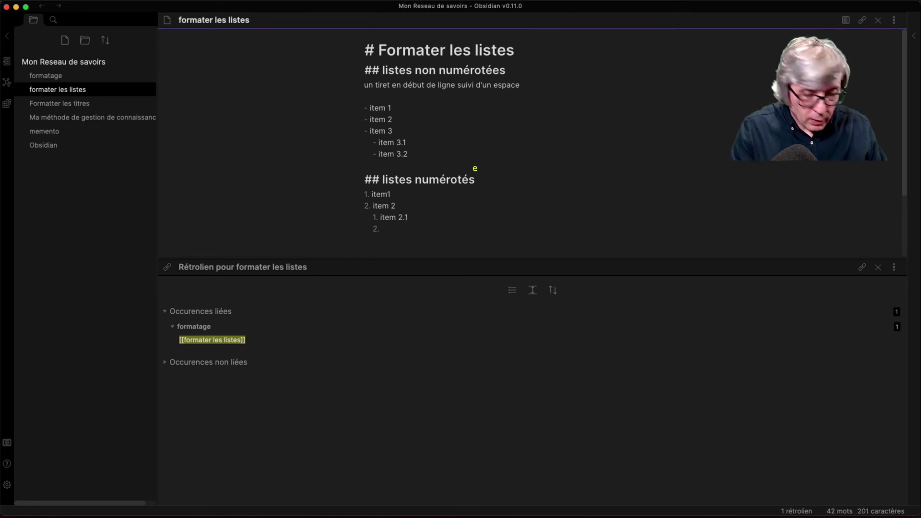
type("item 2.2")
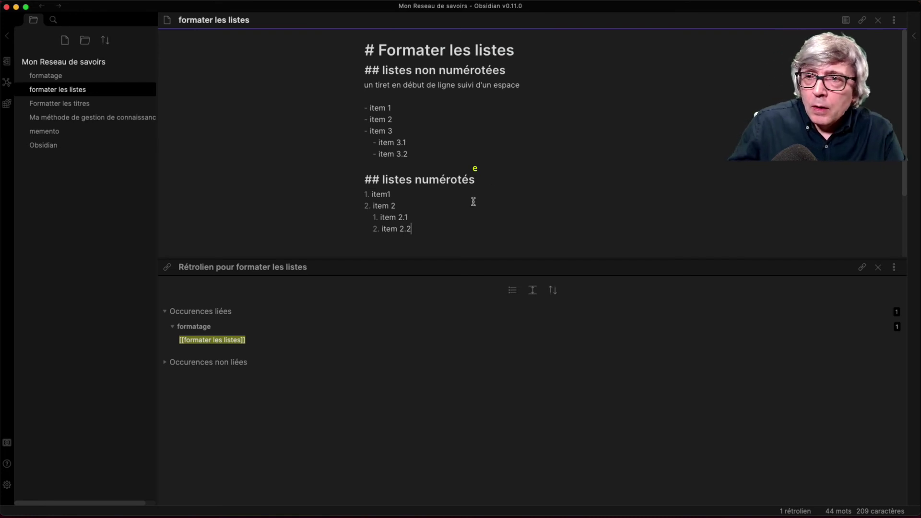
key("Return")
key("Return")
key("Return")
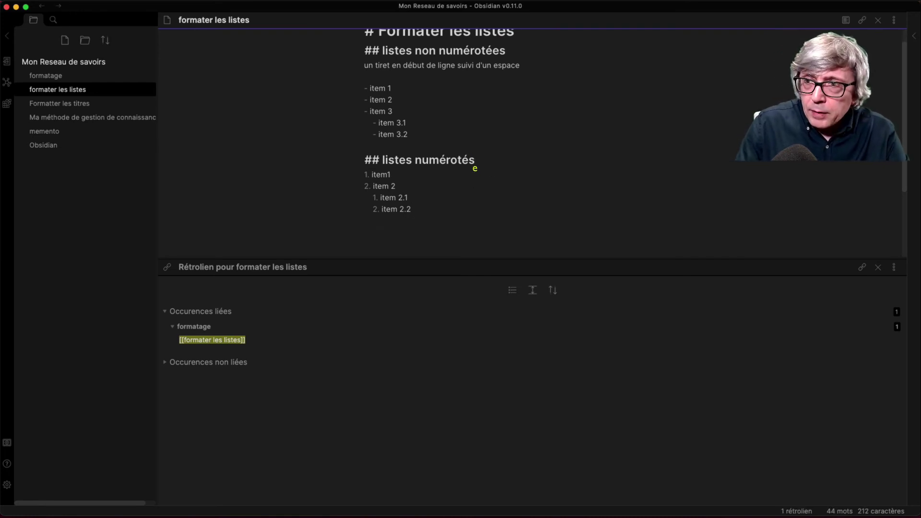
- Add a closing line "voir [[formatage]]" to the list-formatting note and show the note in reading view
type("voir [[")
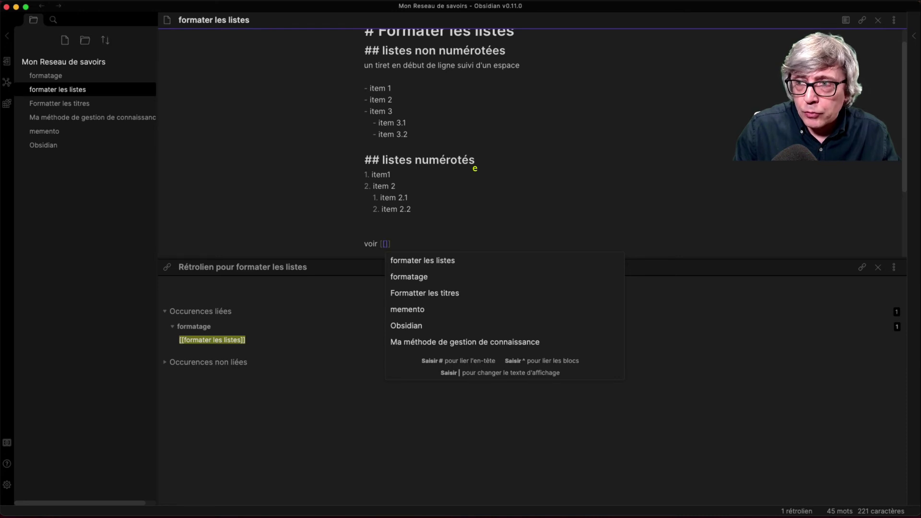
left_click(413, 277)
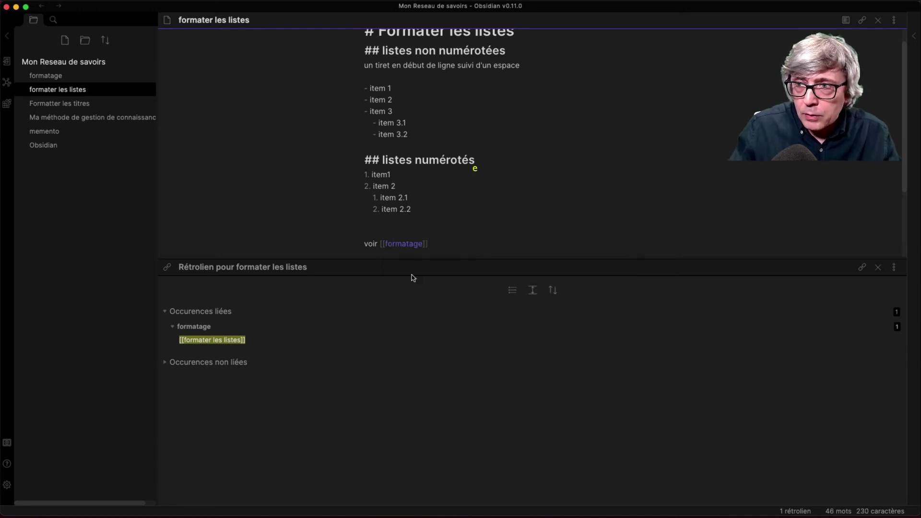
left_click(846, 23)
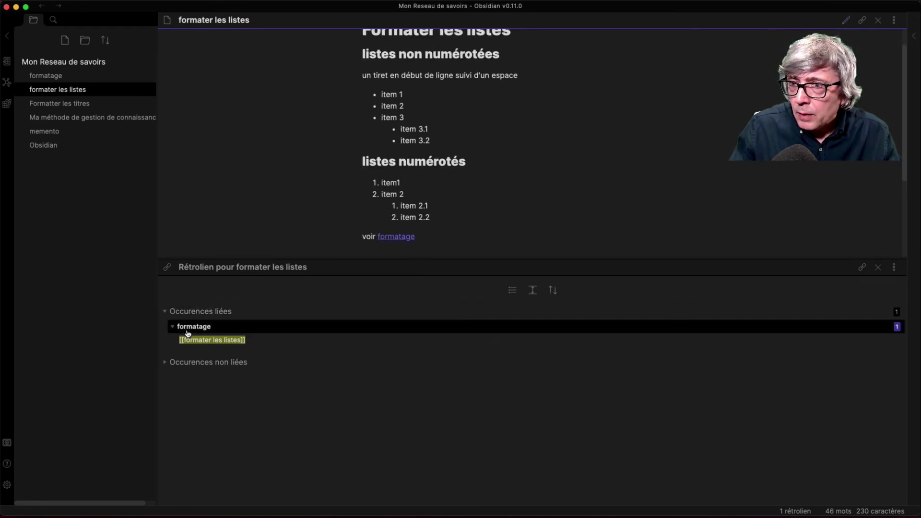
scroll(357, 110, "up", 2)
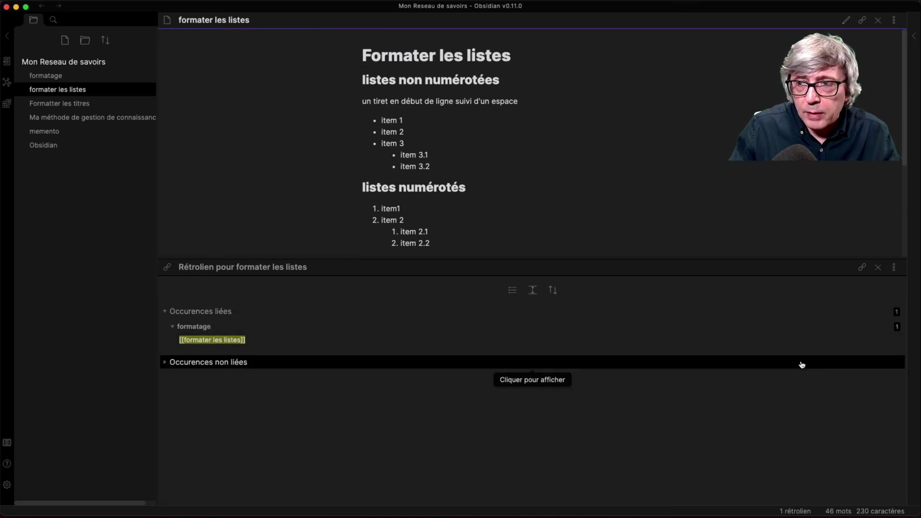
- Open the local graph around "formater les listes" and raise its depth filter to include more distant notes
left_click(893, 20)
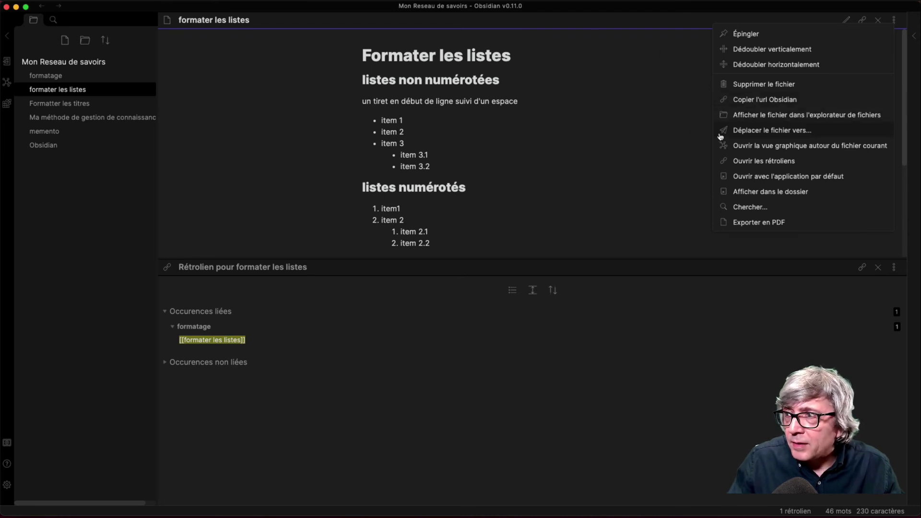
left_click(743, 146)
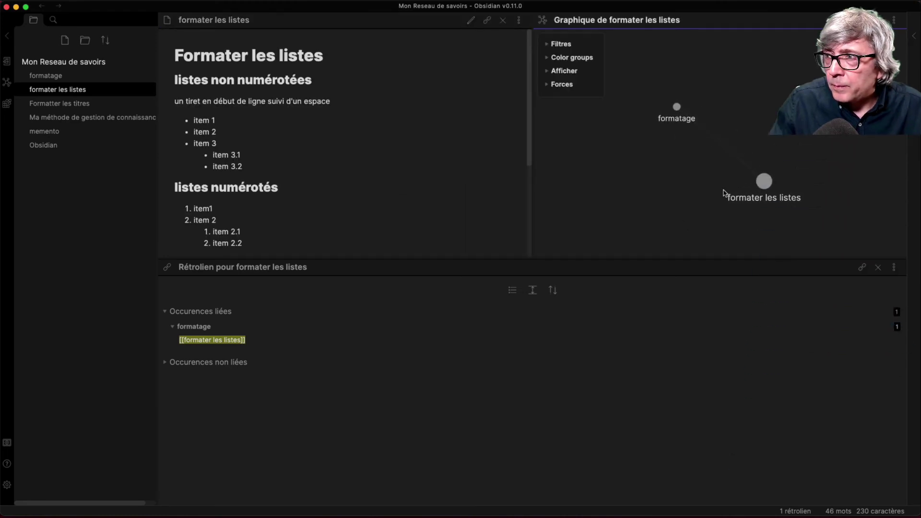
left_click_drag(765, 184, 828, 164)
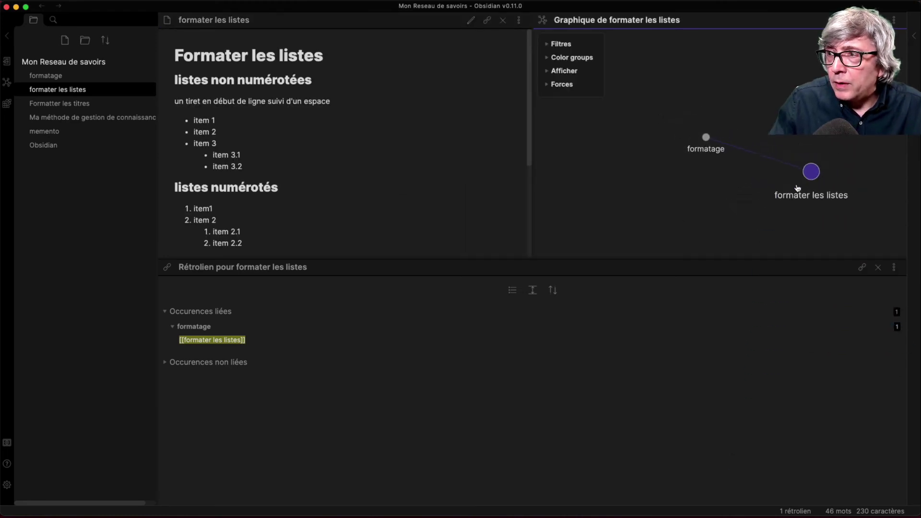
left_click(550, 51)
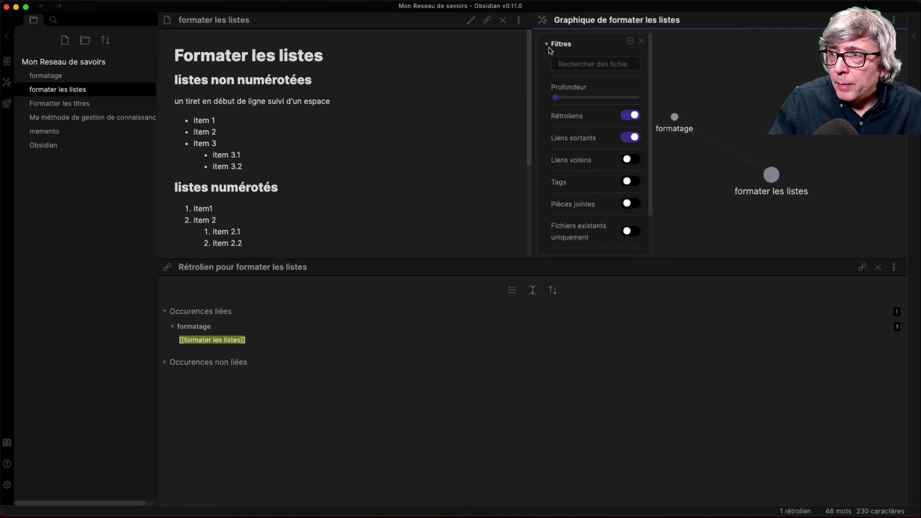
left_click_drag(555, 97, 594, 98)
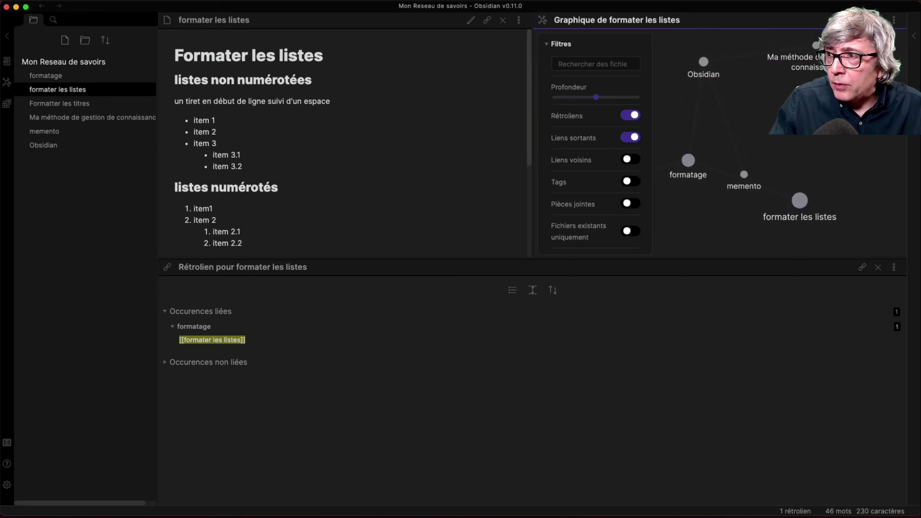
- Close the backlinks pane, widen the graph pane and hide the graph settings
left_click(877, 267)
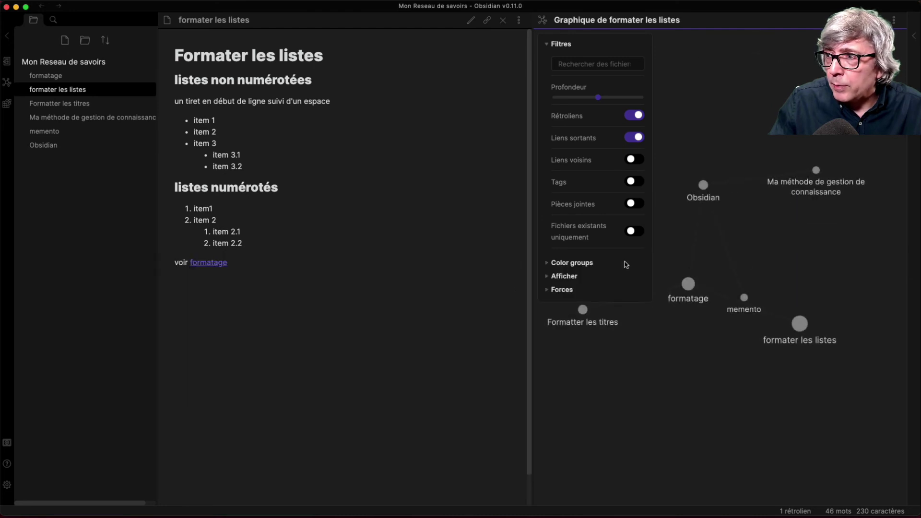
left_click_drag(531, 261, 374, 261)
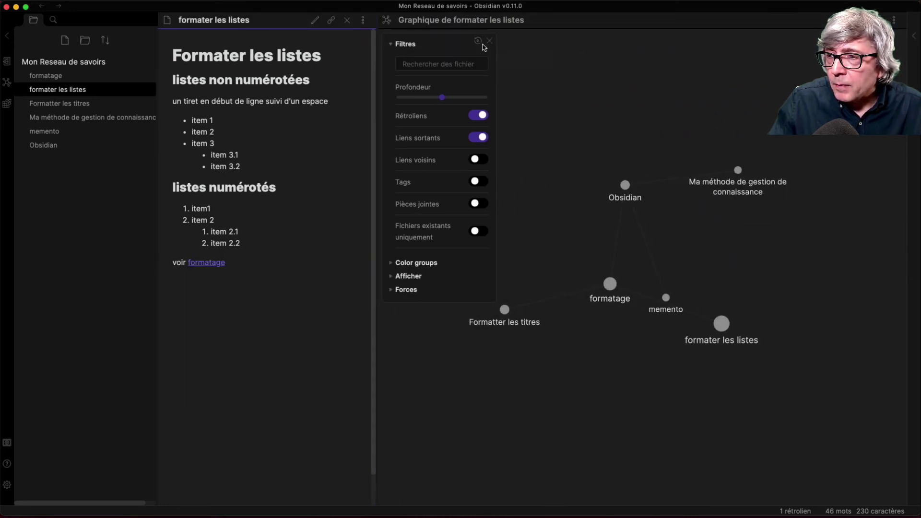
left_click(485, 44)
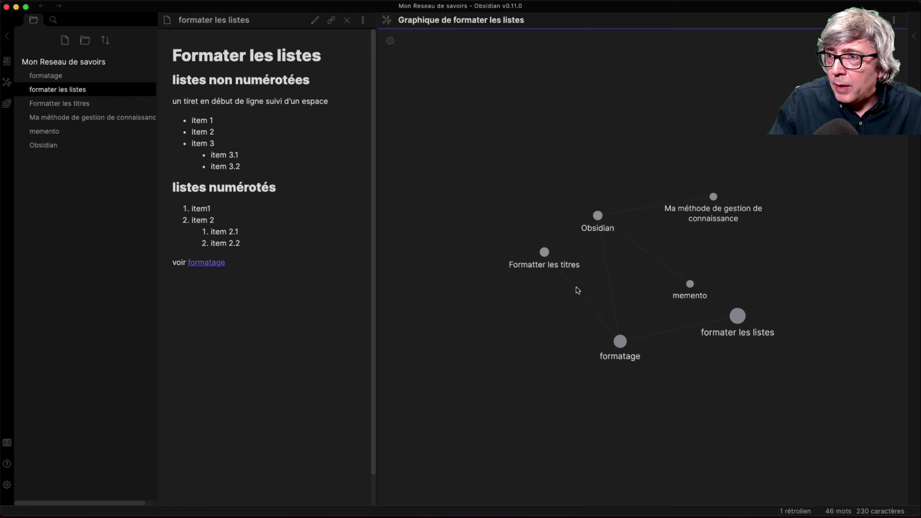
- Open the "formatage" note from its graph node, view the graph of the whole vault and close the graph pane
left_click(620, 341)
left_click_drag(601, 200, 573, 161)
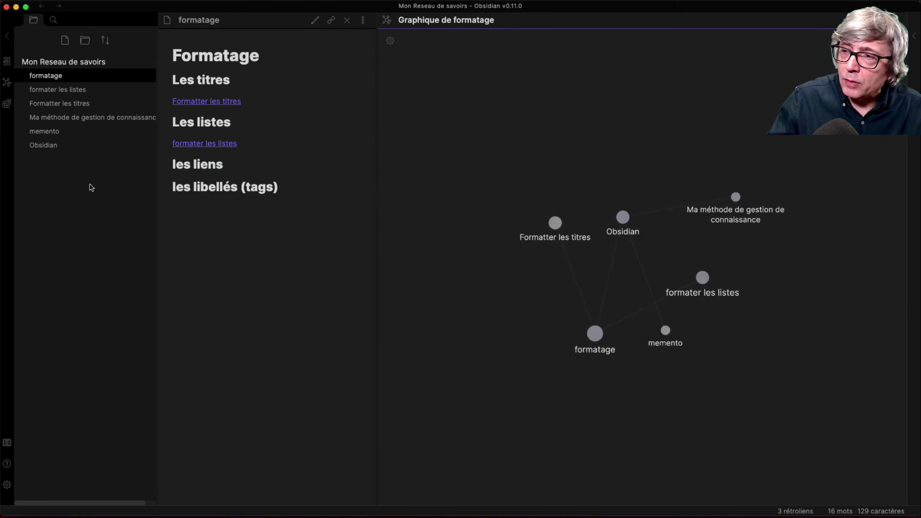
left_click(7, 86)
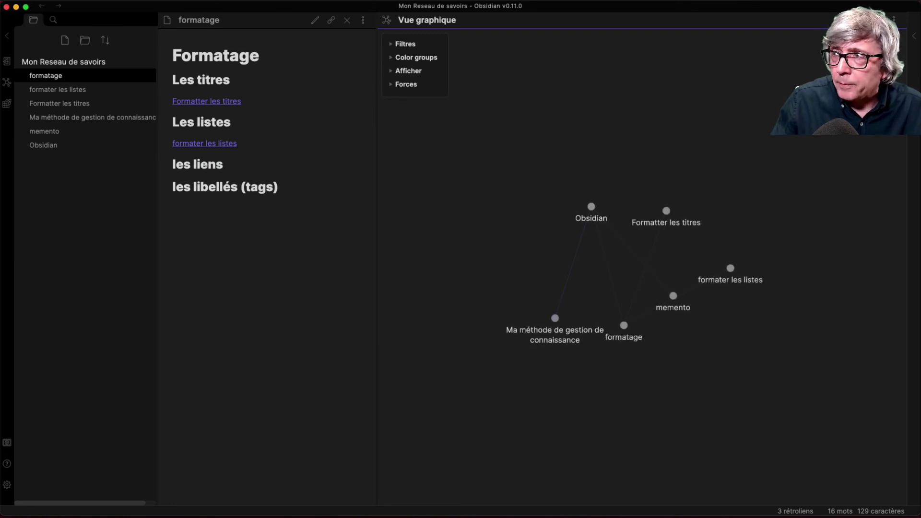
key("super+w")
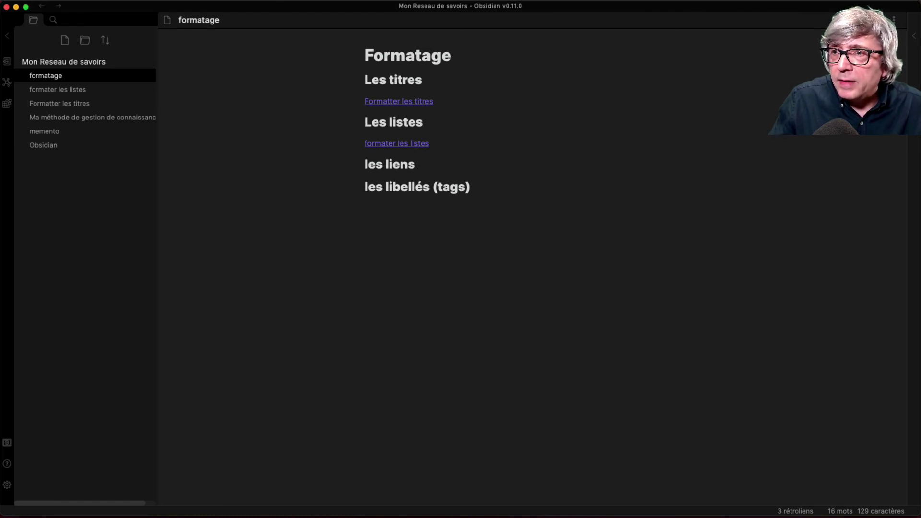
- Switch "formatage" to editing and add the line "utiliser les parenthèses carrées [[ ]]" under the "les liens" heading
left_click(776, 20)
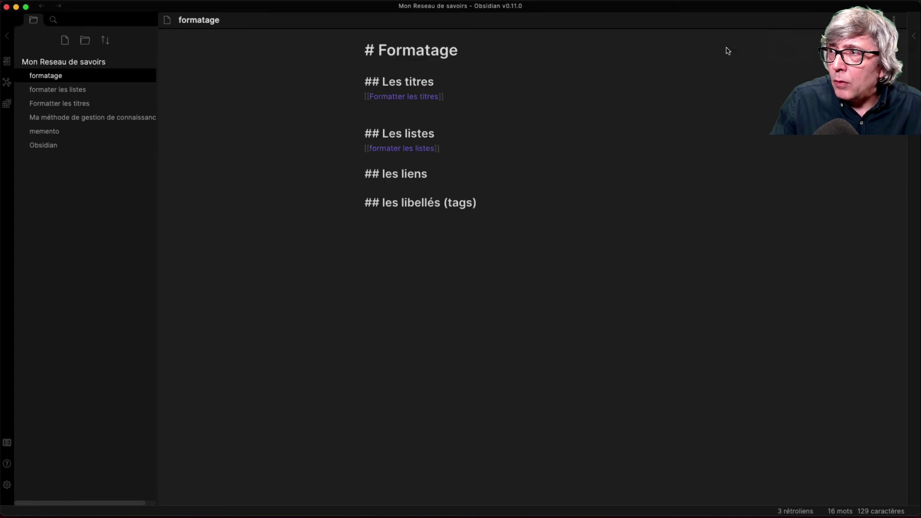
left_click(442, 180)
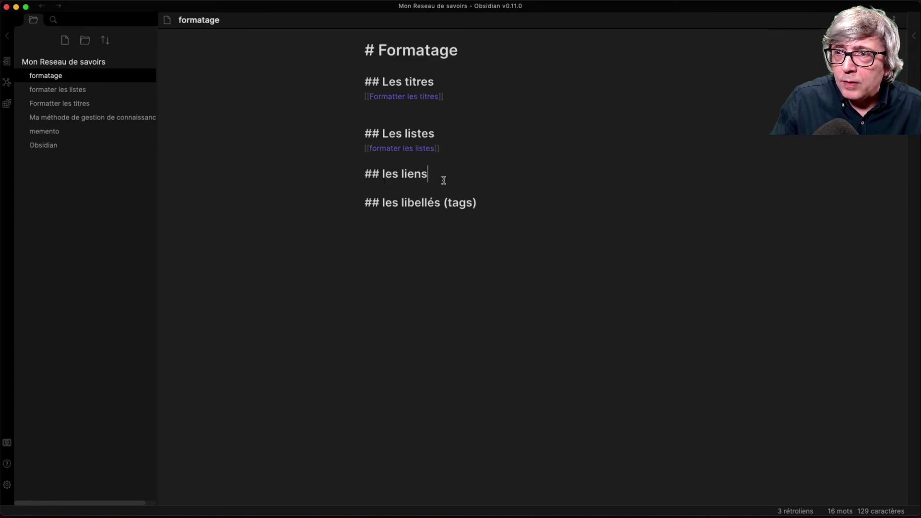
key("Return")
type("utiliser les parentrhèses carrées [[ ]]")
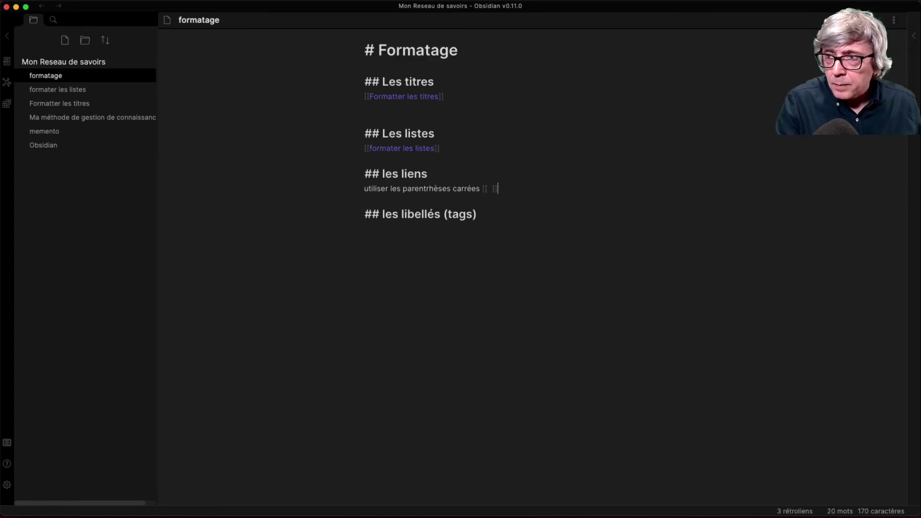
key("Left")
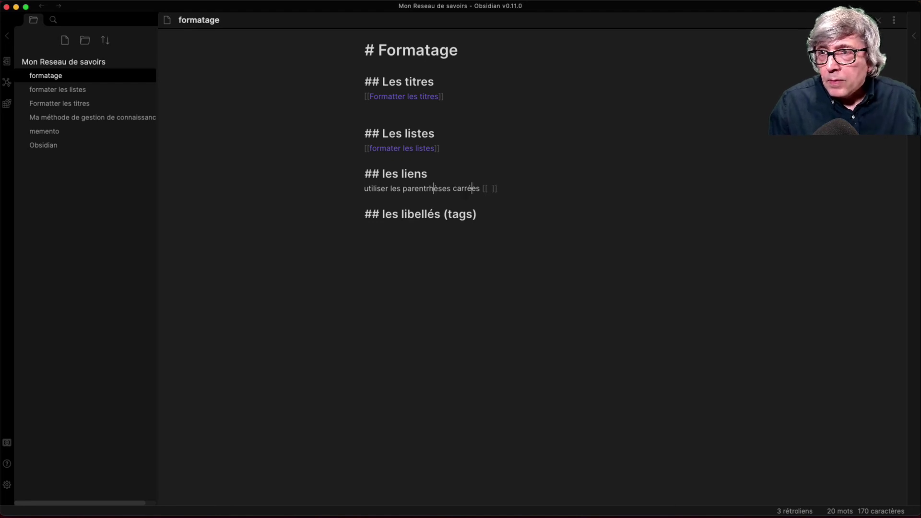
key("BackSpace")
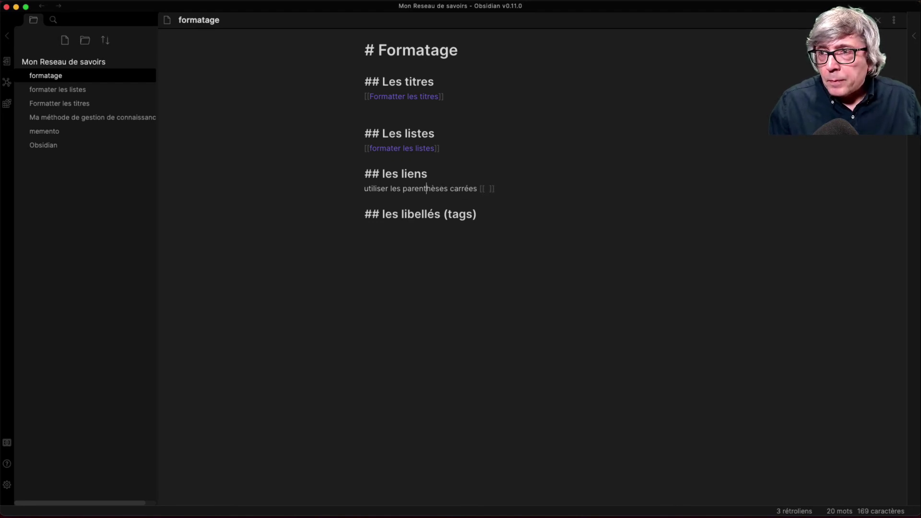
left_click(495, 188)
key("Return")
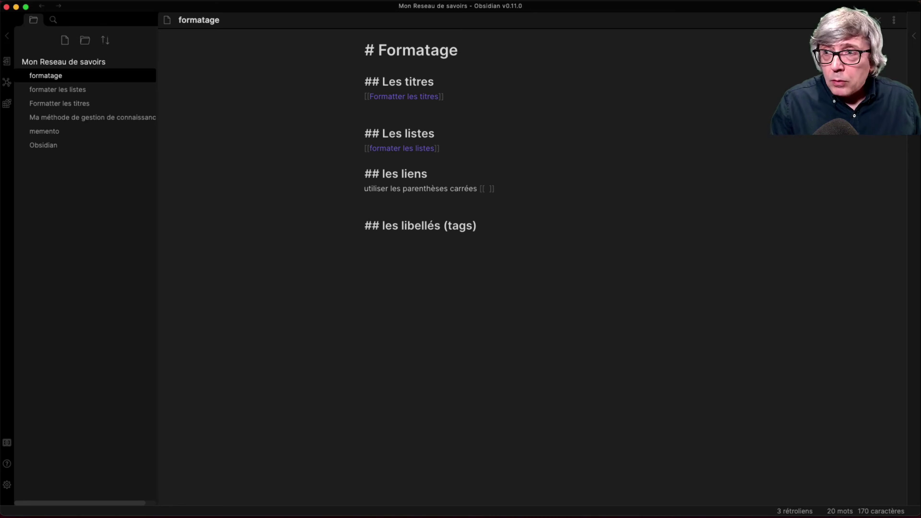
type("ajouter")
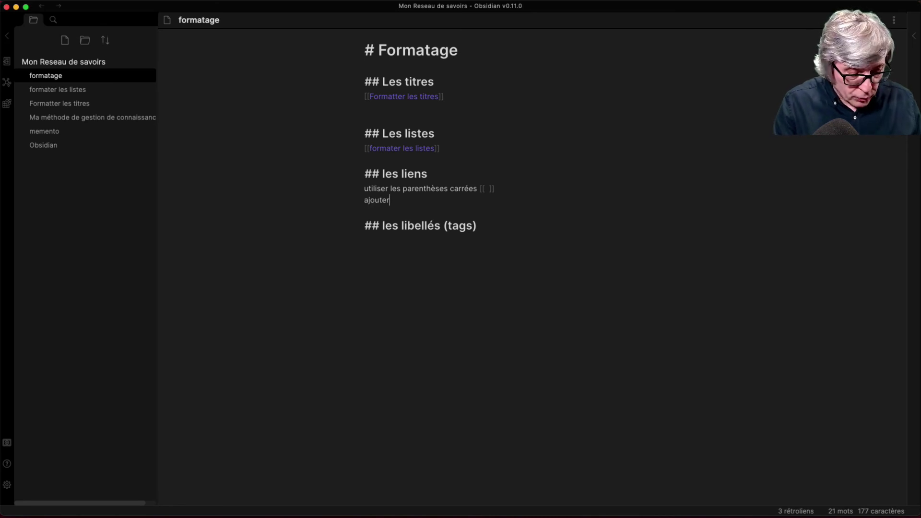
type(" un lien")
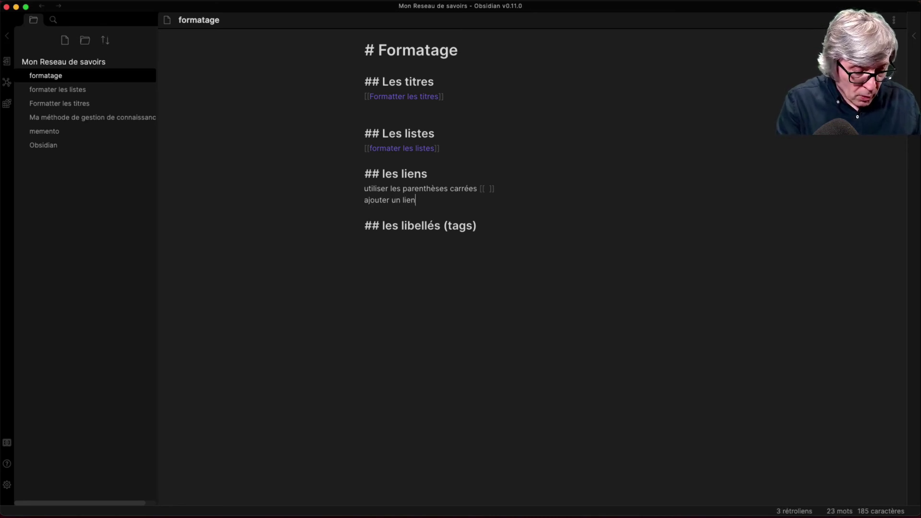
type(" (url)")
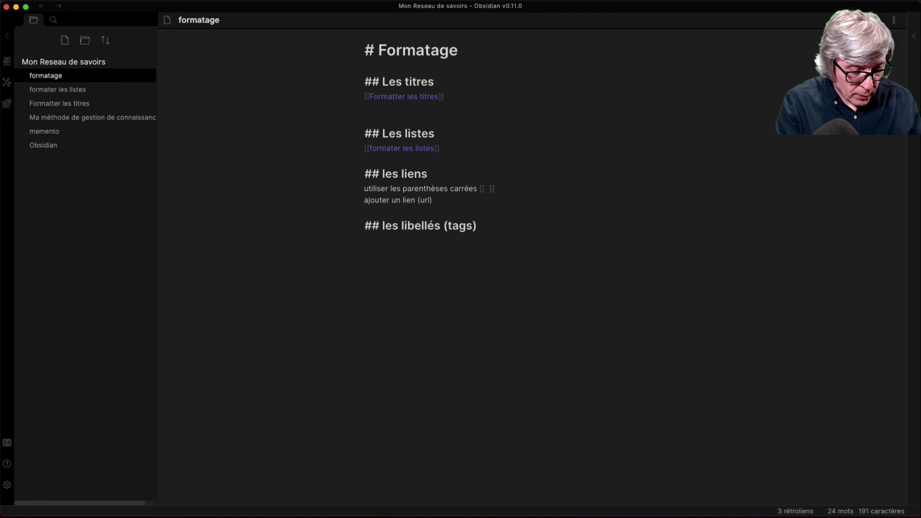
type(" h")
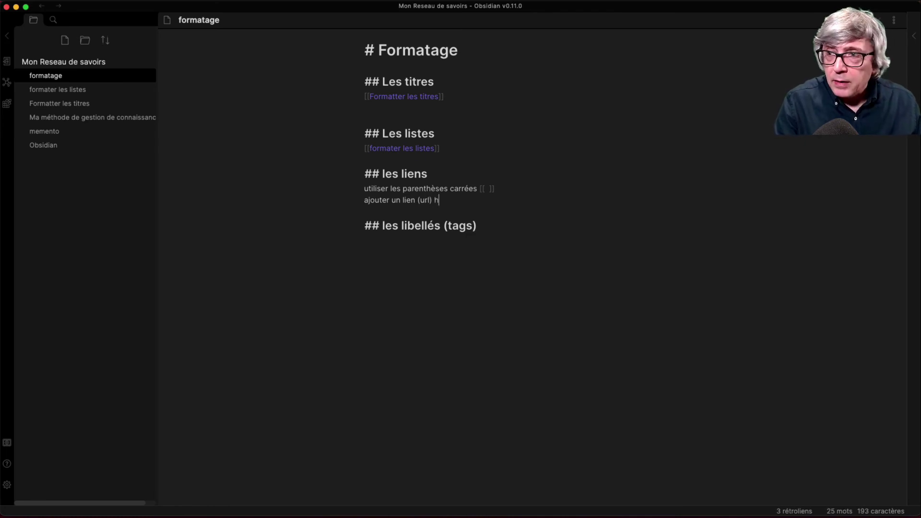
type("ttps:")
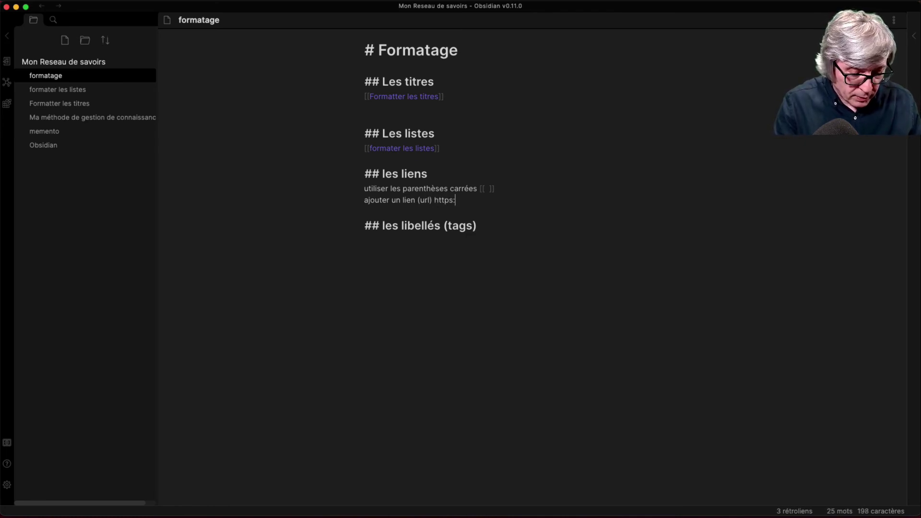
type("//www")
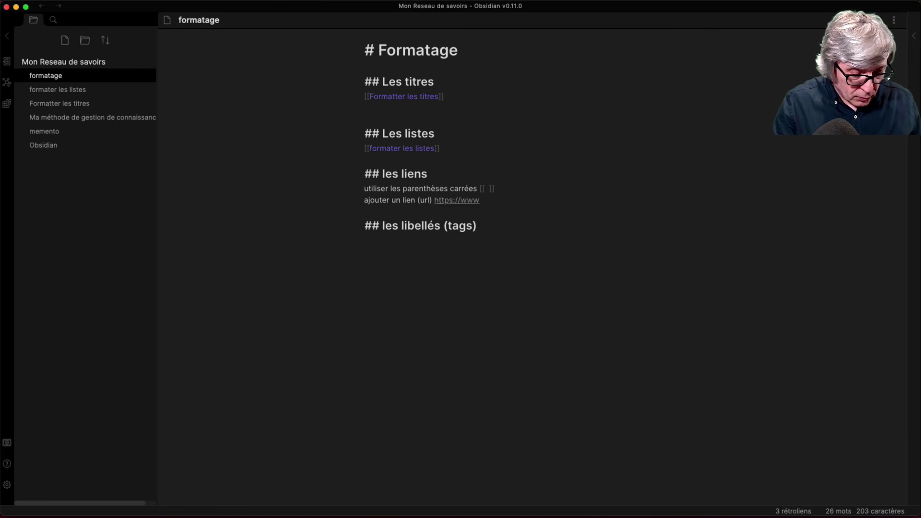
type(".g")
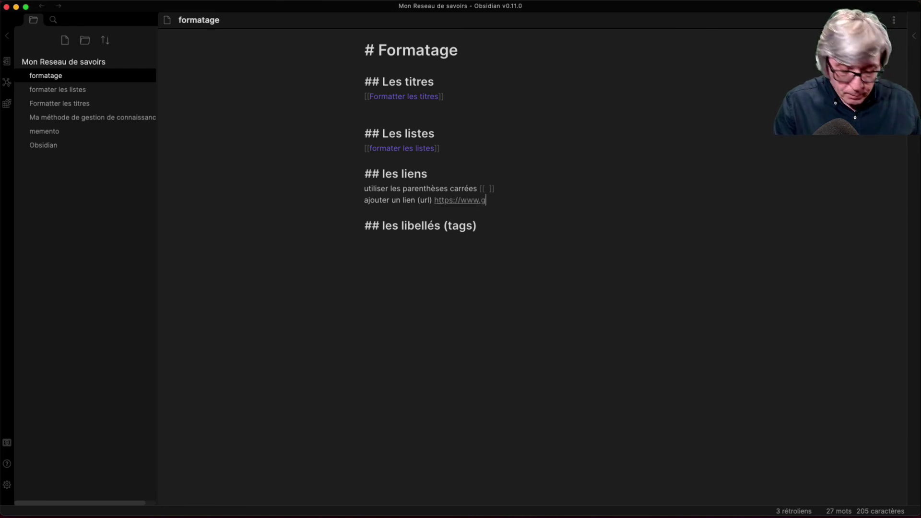
type("oogle")
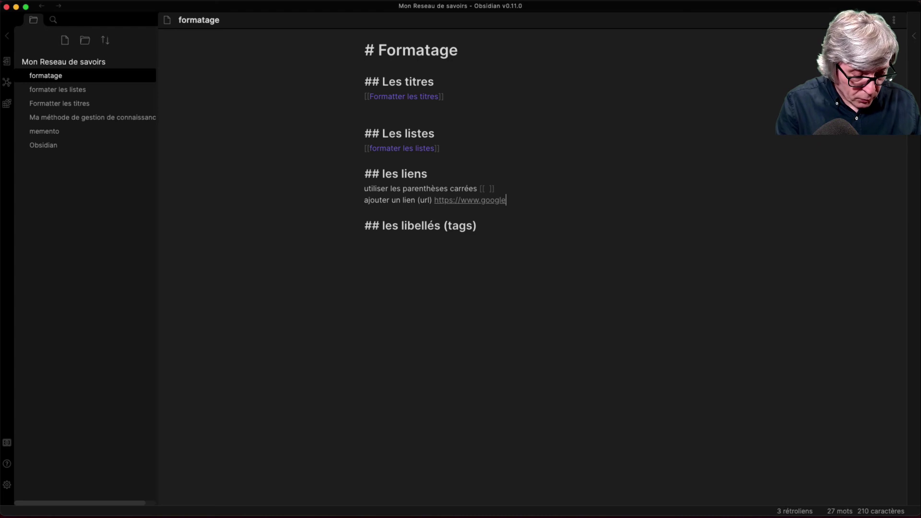
type(".com")
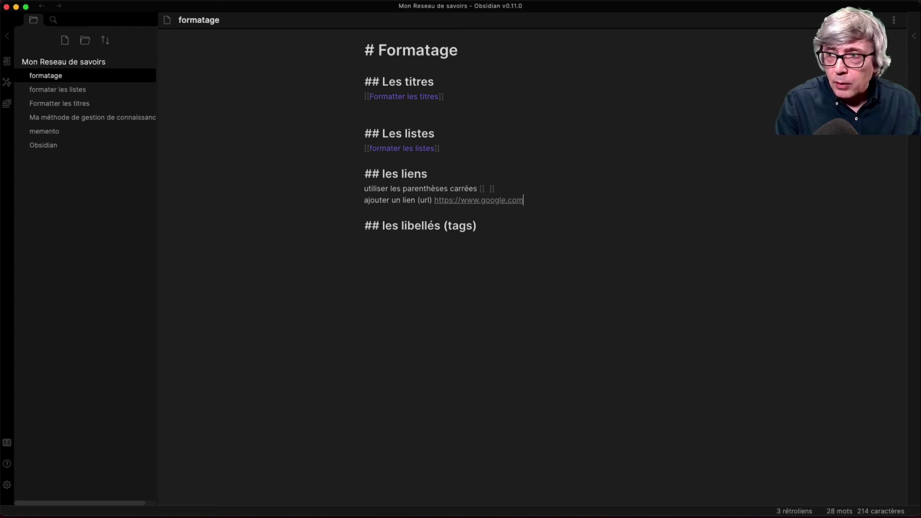
left_click(470, 243)
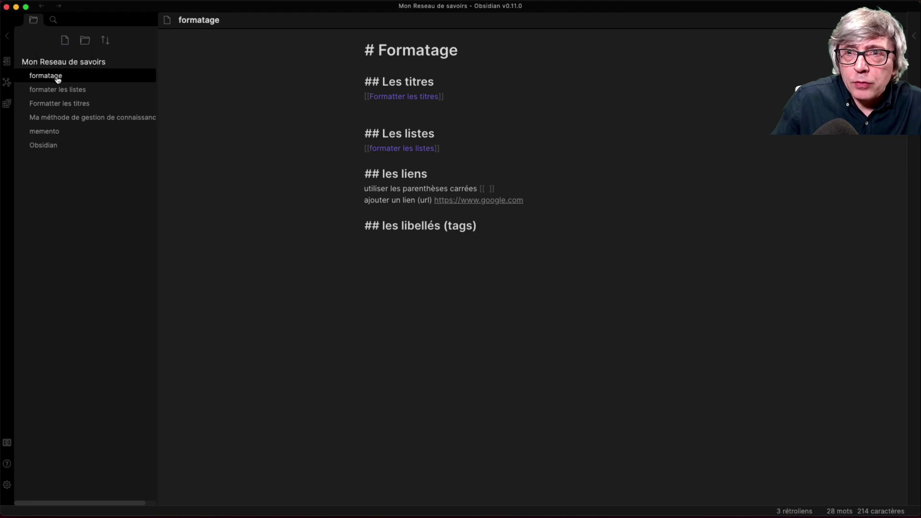
- Review the notes in the "Mon Reseau de savoirs" vault one after another, from the knowledge-management method to "Obsidian" and the list-formatting note
left_click(56, 118)
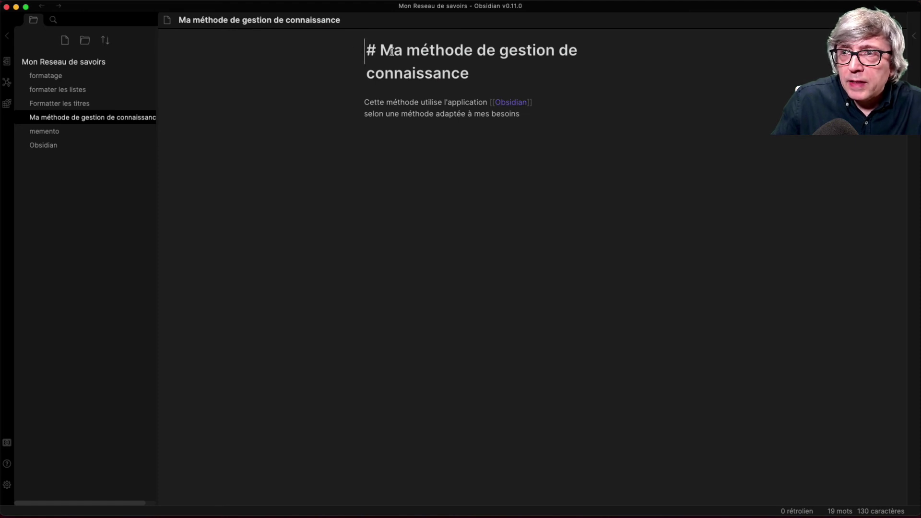
left_click(60, 93)
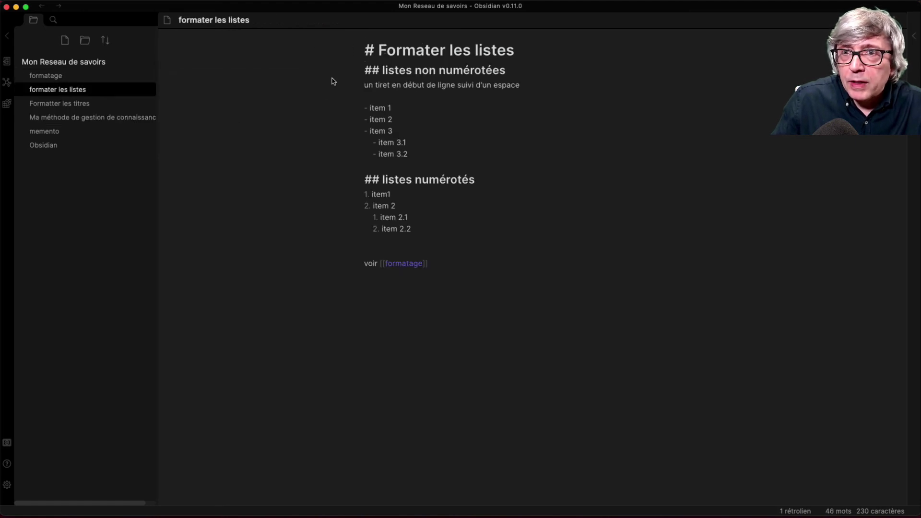
left_click(45, 78)
left_click(43, 106)
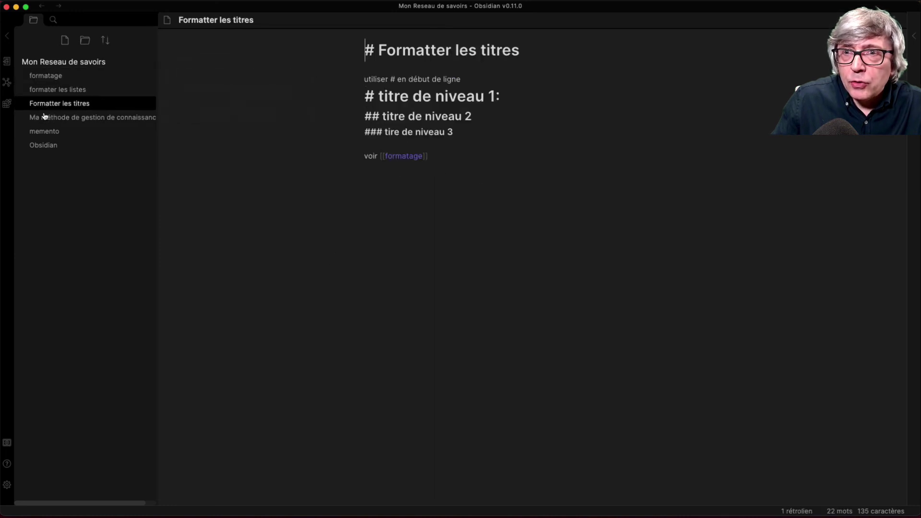
left_click(46, 119)
left_click(46, 132)
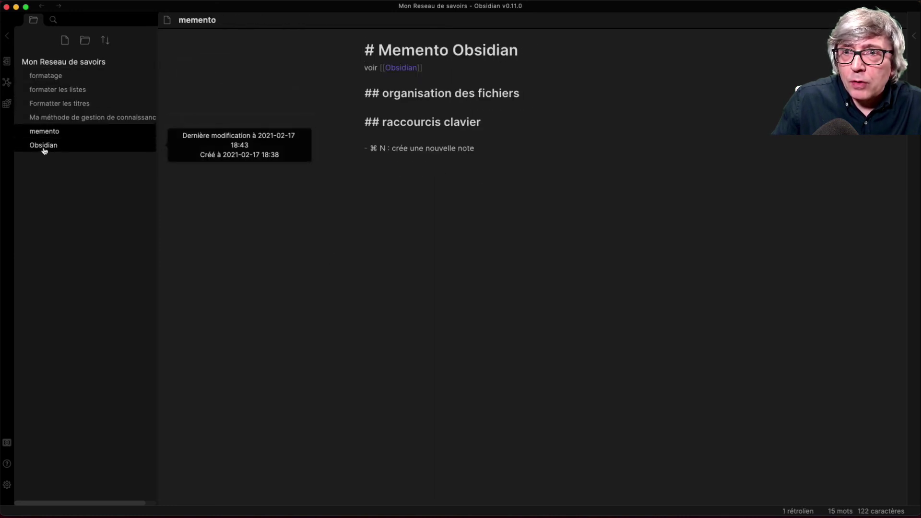
left_click(48, 148)
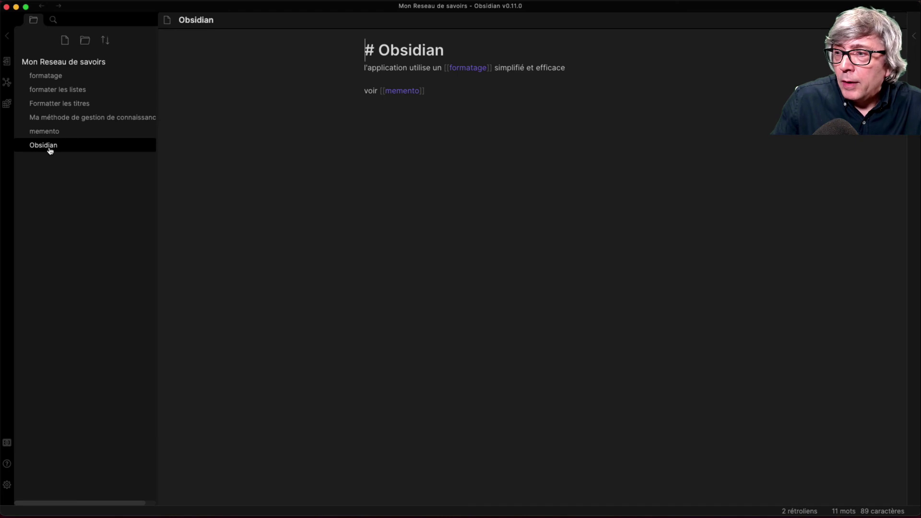
left_click(54, 90)
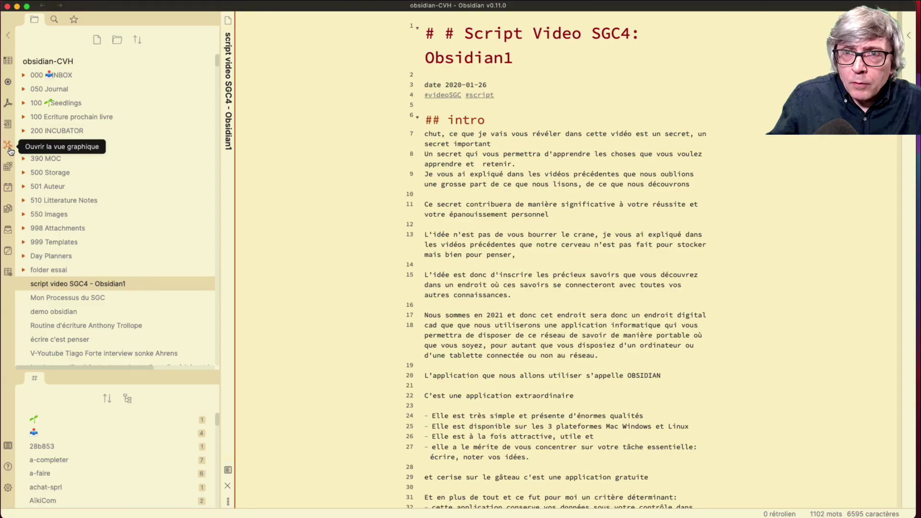
- Open the graph view of the "obsidian-CVH" vault and examine the links around the "L-Deep Work - Cal Newport" node
left_click(8, 145)
scroll(685, 336, "down", 5)
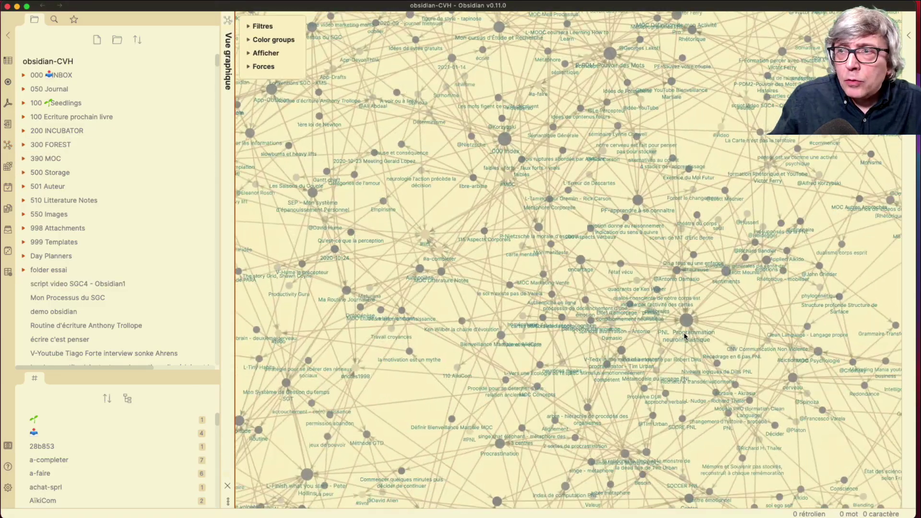
scroll(684, 336, "down", 5)
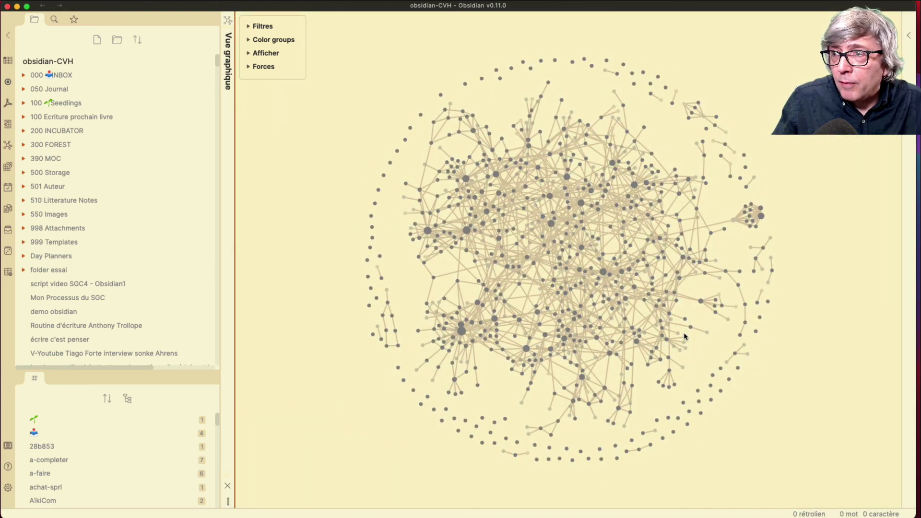
scroll(462, 328, "up", 5)
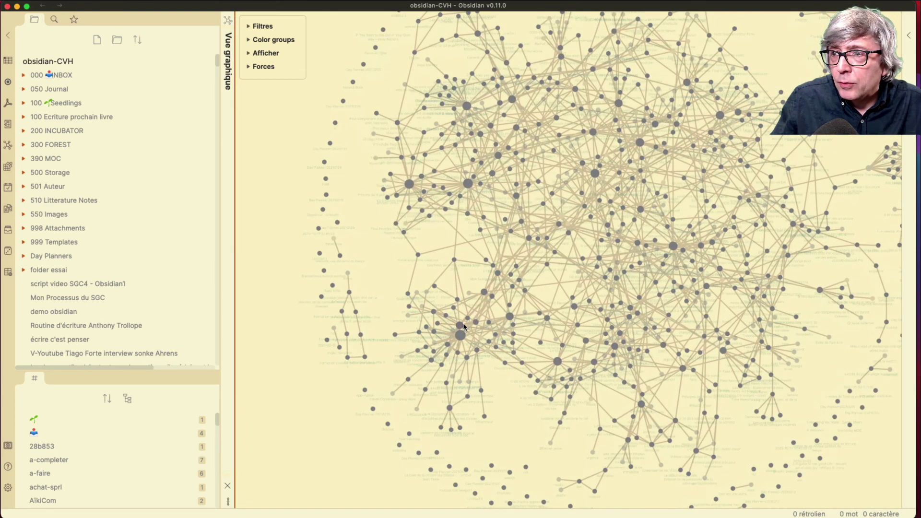
scroll(463, 327, "up", 5)
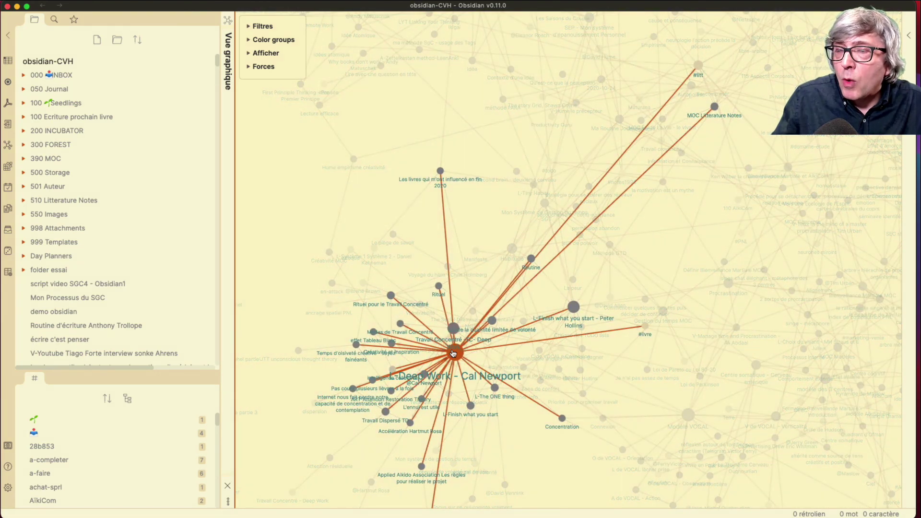
scroll(641, 262, "up", 5)
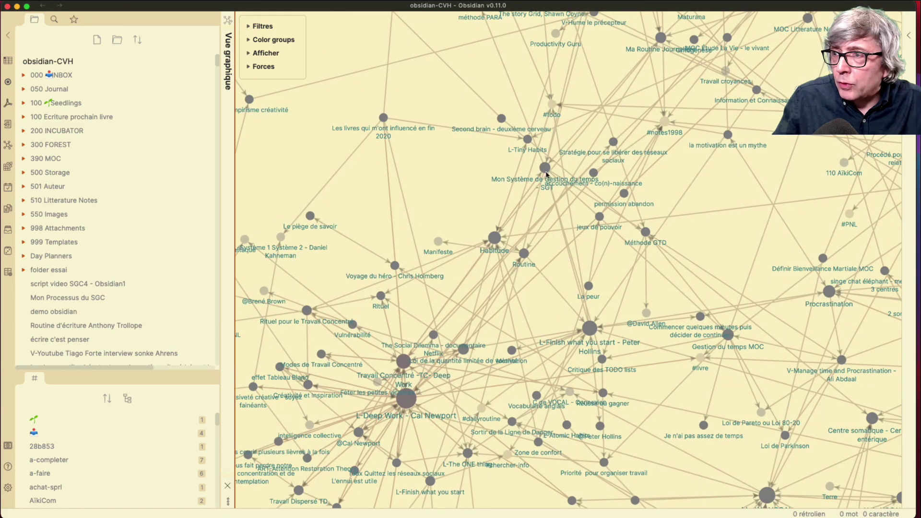
left_click_drag(298, 271, 384, 507)
- Examine the overall structure of the "obsidian-CVH" graph, comparing its dense central clusters with the outer ring of notes
scroll(492, 250, "down", 10)
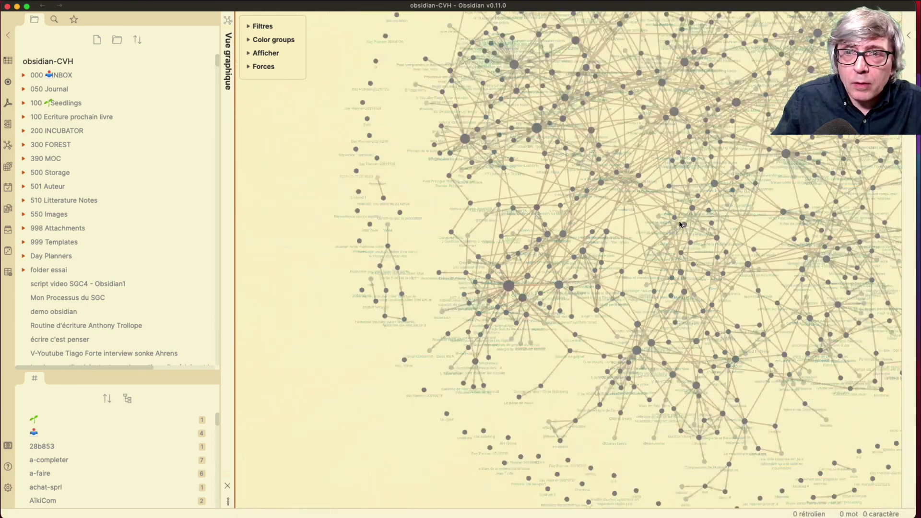
left_click_drag(492, 250, 582, 207)
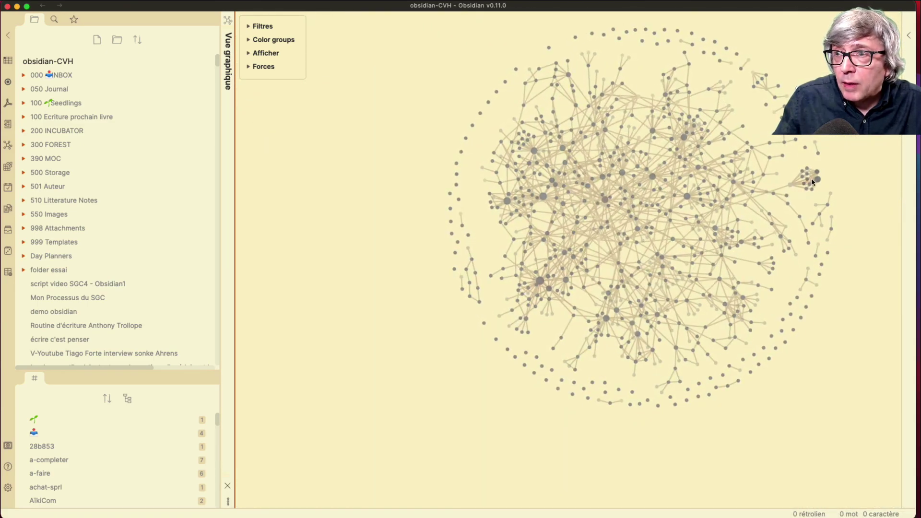
scroll(535, 213, "up", 5)
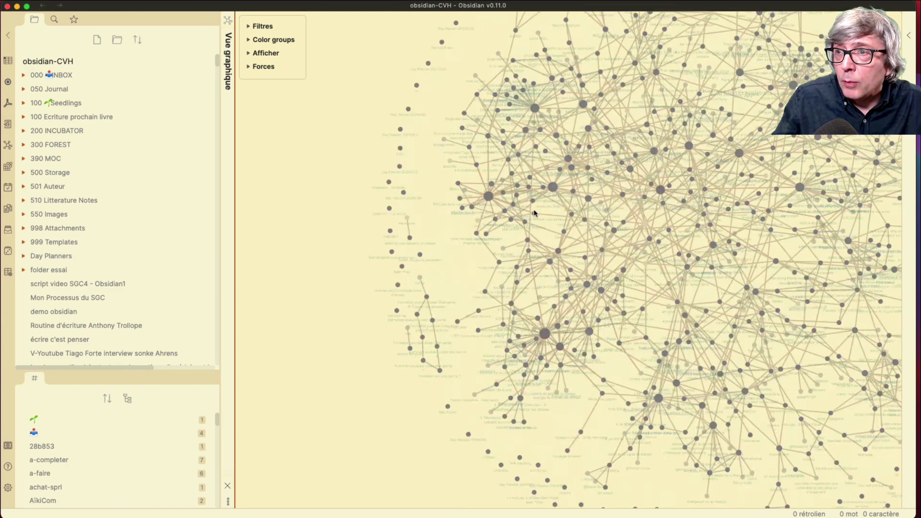
scroll(535, 213, "down", 10)
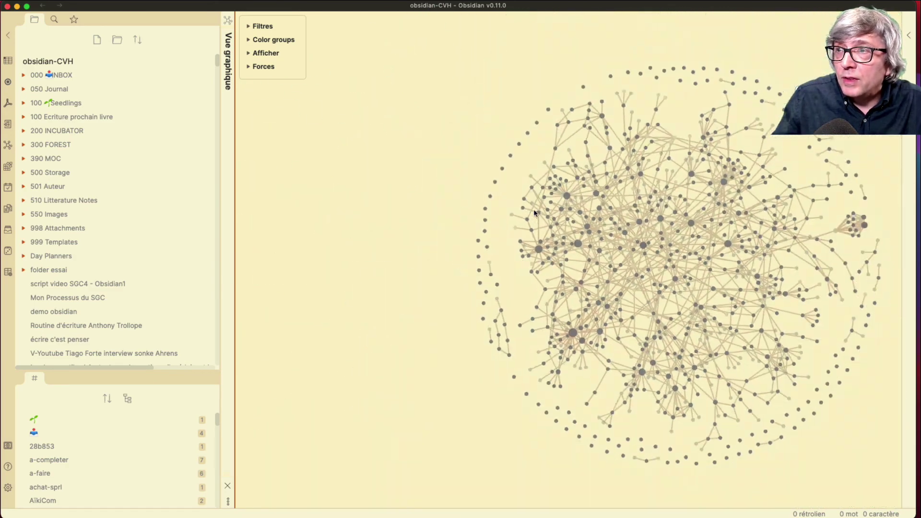
scroll(562, 267, "up", 10)
scroll(562, 267, "down", 10)
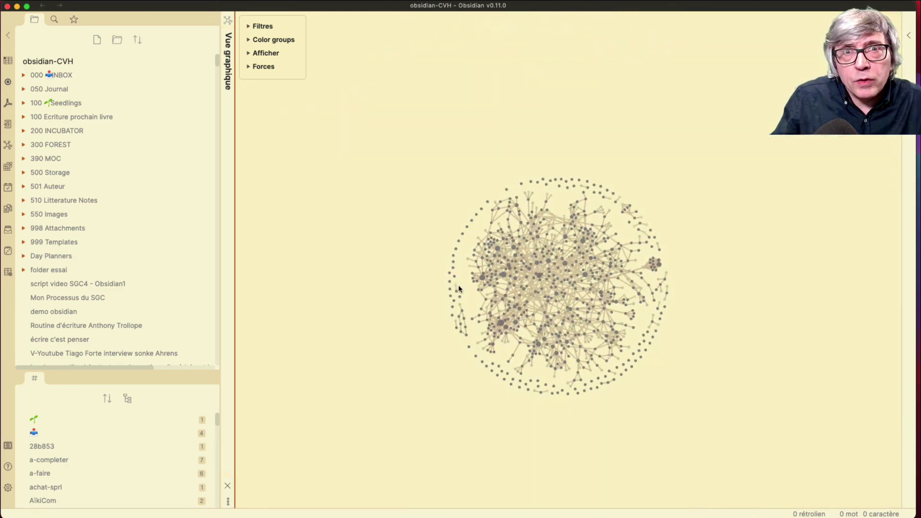
scroll(459, 289, "up", 10)
left_click_drag(459, 288, 295, 272)
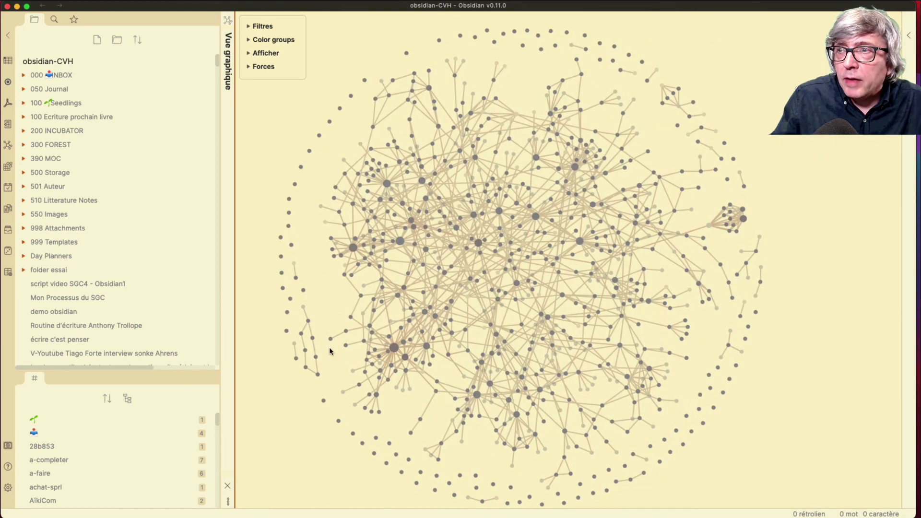
scroll(507, 297, "up", 5)
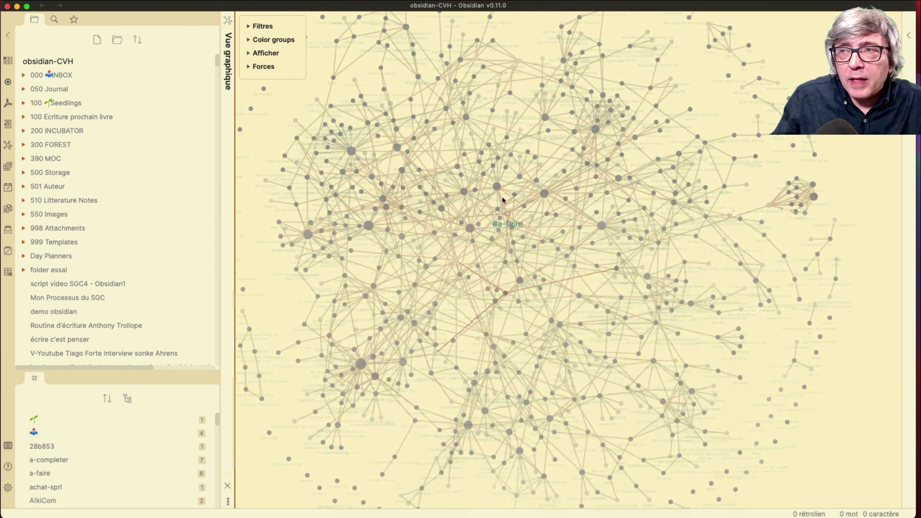